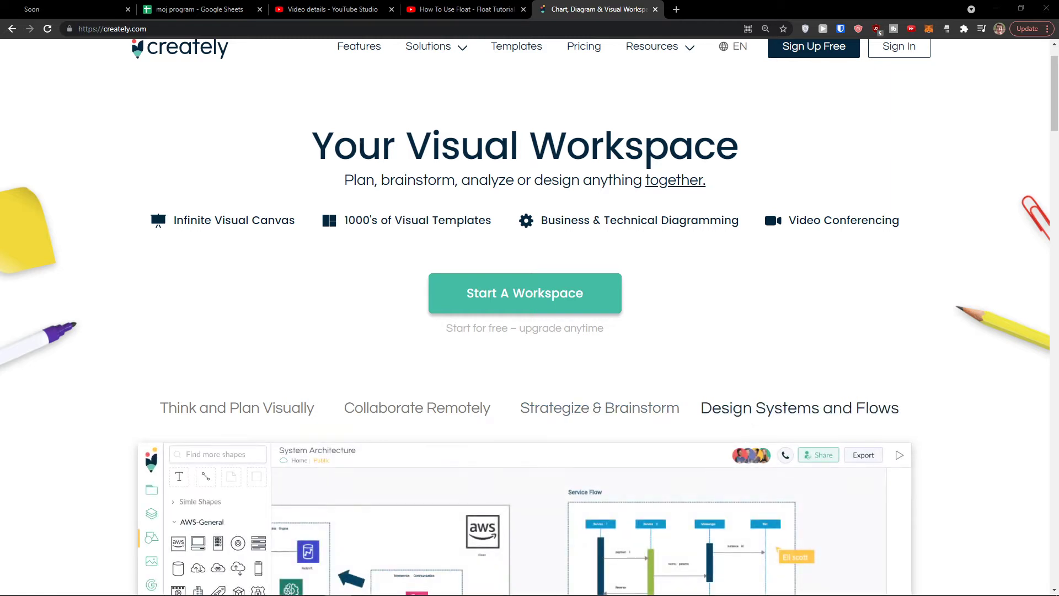
Look through the homepage showcases for Think and Plan Visually, Collaborate Remotely, Strategize & Brainstorm, and Design Systems and Flows.
{"action": "scroll", "coordinate": [157, 373], "scroll_direction": "down", "scroll_amount": 4}
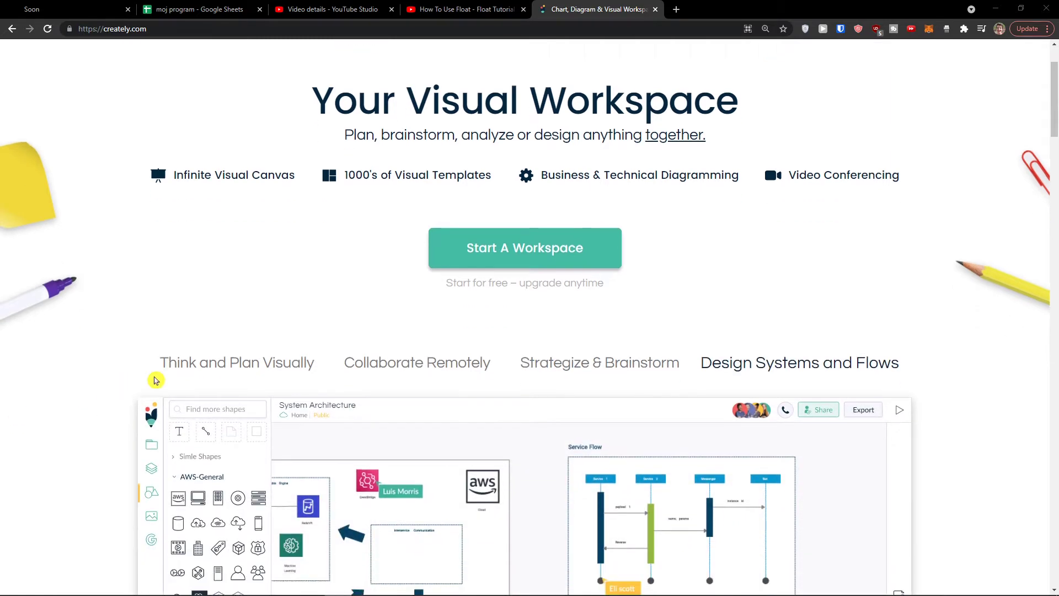
{"action": "left_click", "coordinate": [267, 189]}
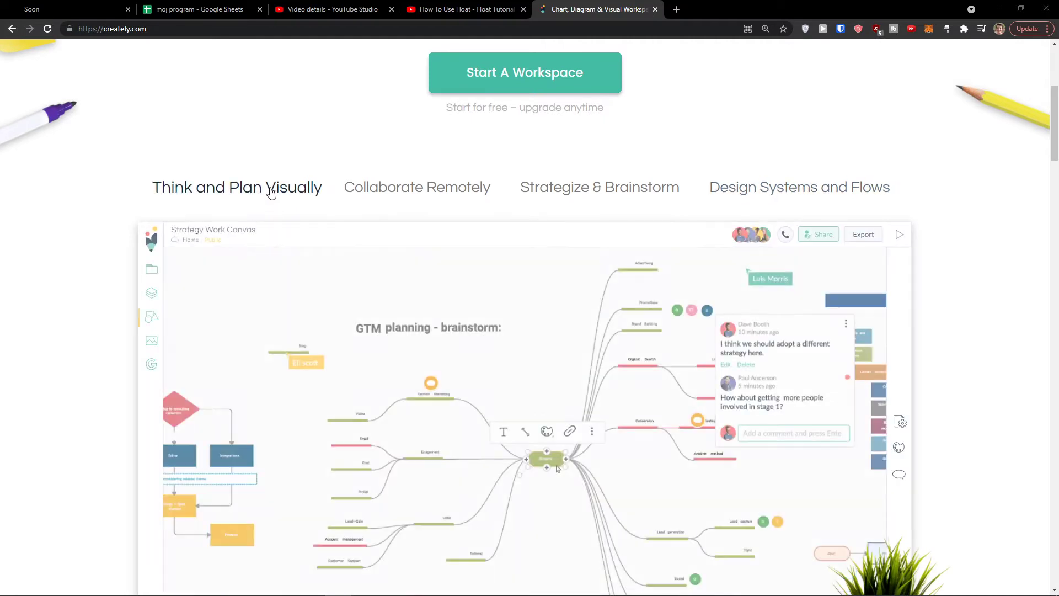
{"action": "left_click", "coordinate": [433, 199]}
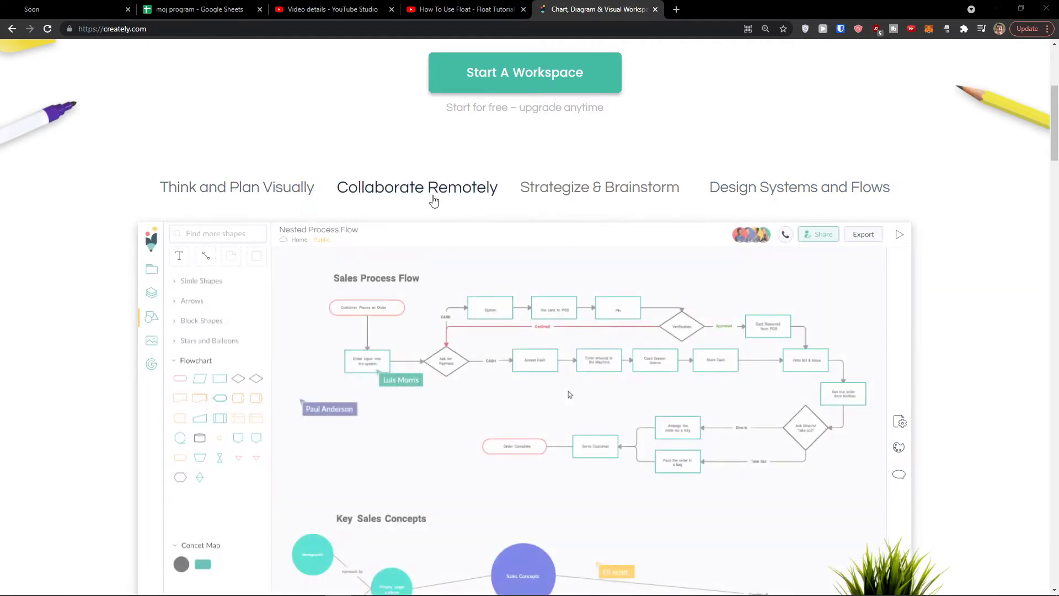
{"action": "scroll", "coordinate": [422, 195], "scroll_direction": "down", "scroll_amount": 2}
{"action": "scroll", "coordinate": [422, 195], "scroll_direction": "down", "scroll_amount": 2}
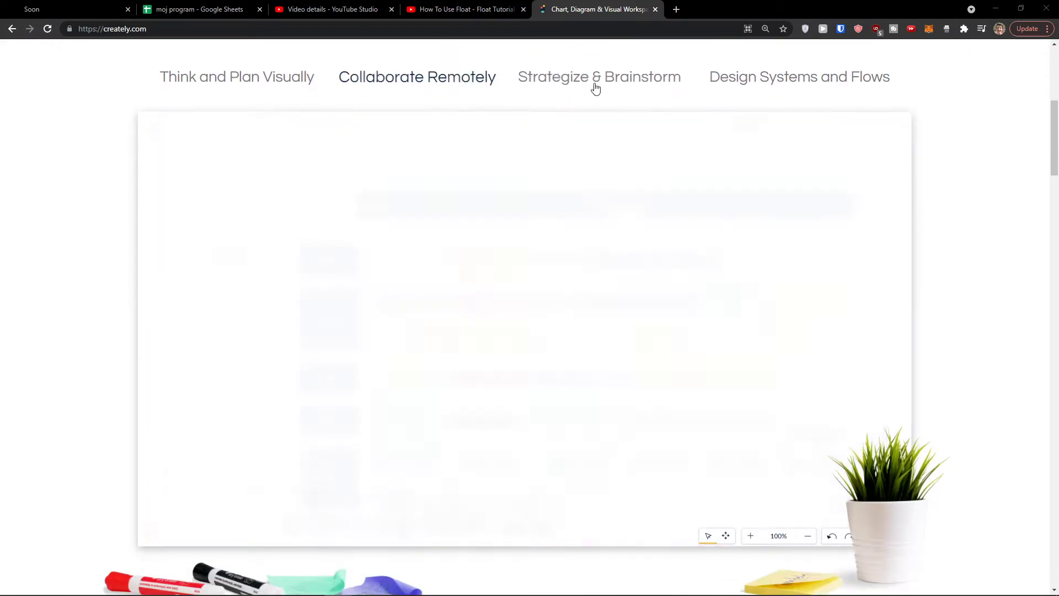
{"action": "left_click", "coordinate": [593, 84]}
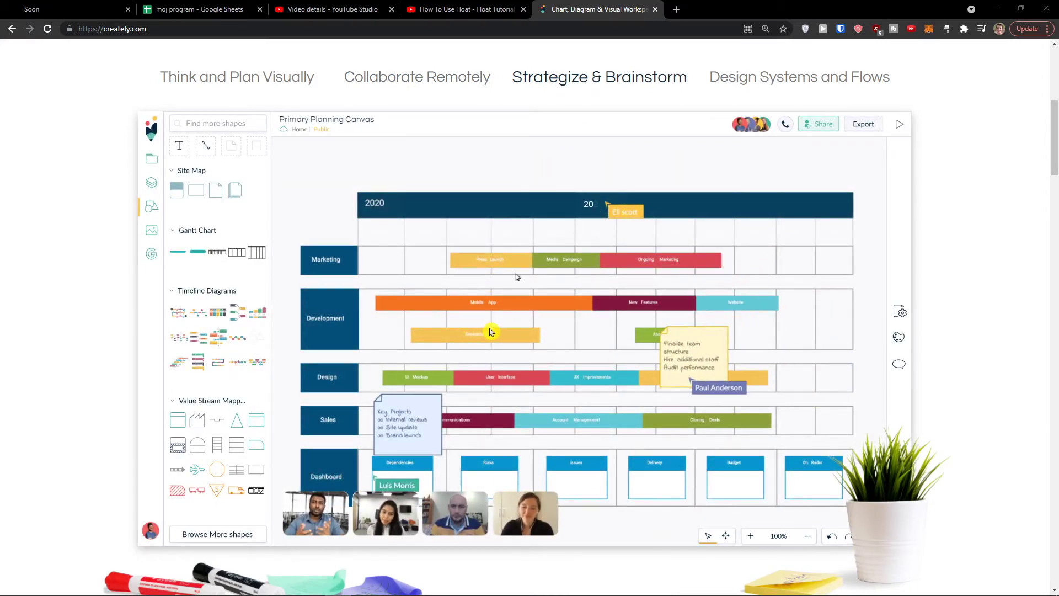
{"action": "left_click", "coordinate": [805, 83]}
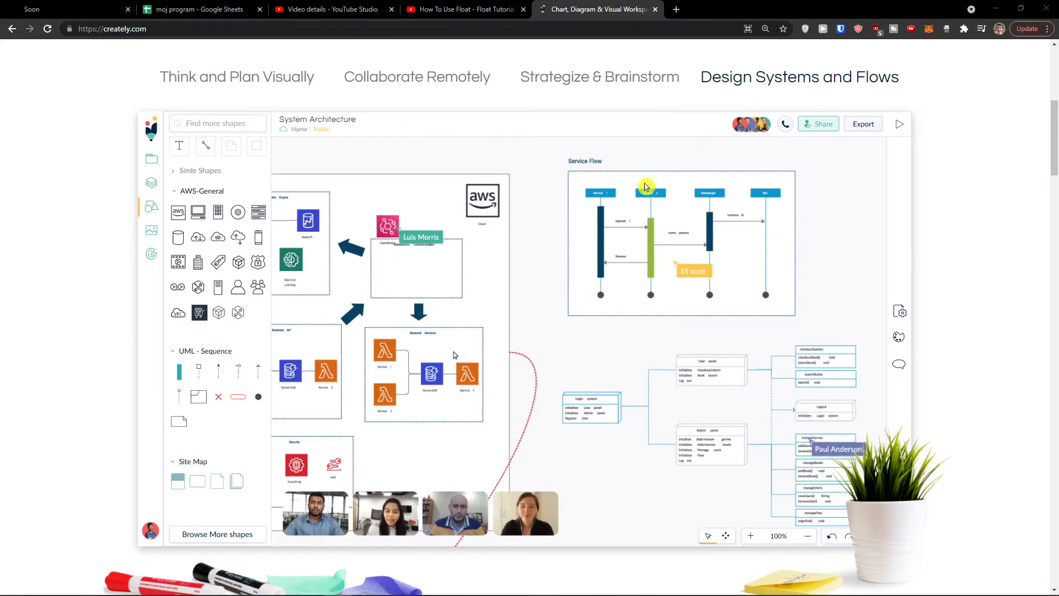
{"action": "scroll", "coordinate": [646, 186], "scroll_direction": "up", "scroll_amount": 7}
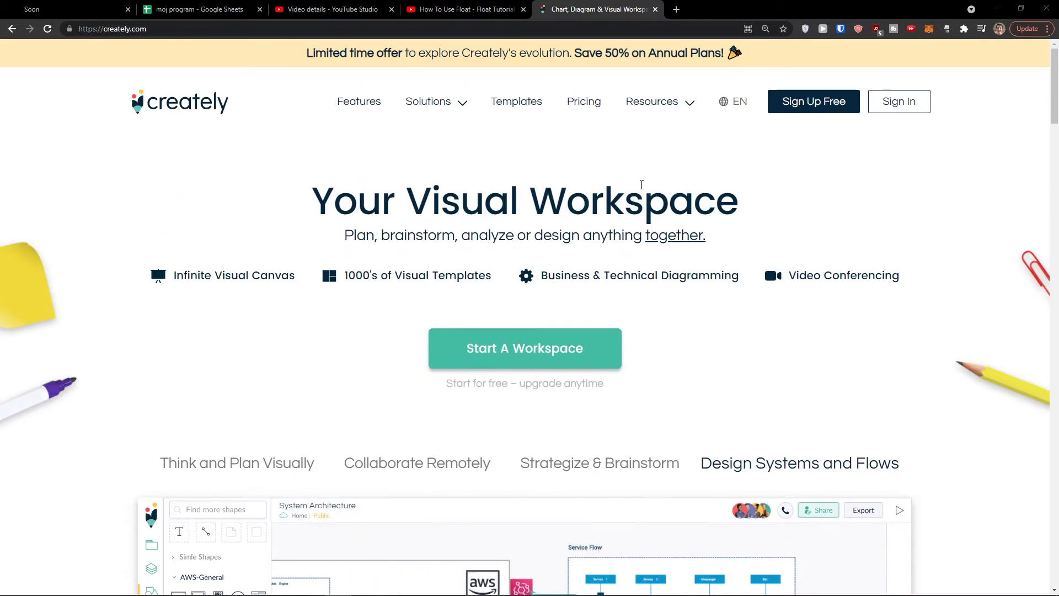
Open the Creately referral link from the YouTube video description in a new tab and switch to its Plans & Pricing page.
{"action": "left_click", "coordinate": [464, 12]}
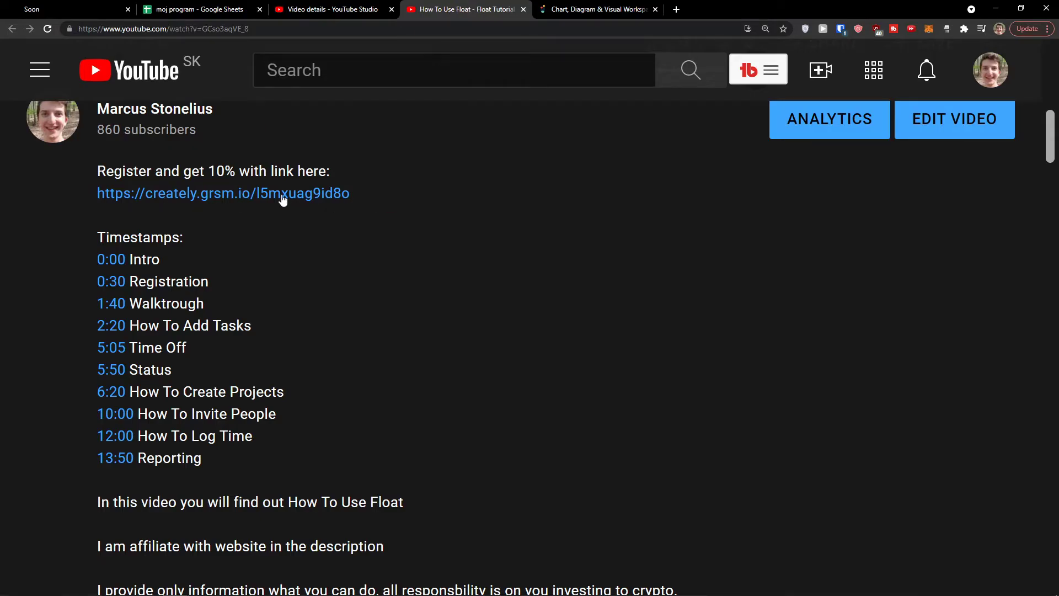
{"action": "left_click", "coordinate": [602, 10]}
{"action": "left_click", "coordinate": [464, 9]}
{"action": "middle_click", "coordinate": [193, 200]}
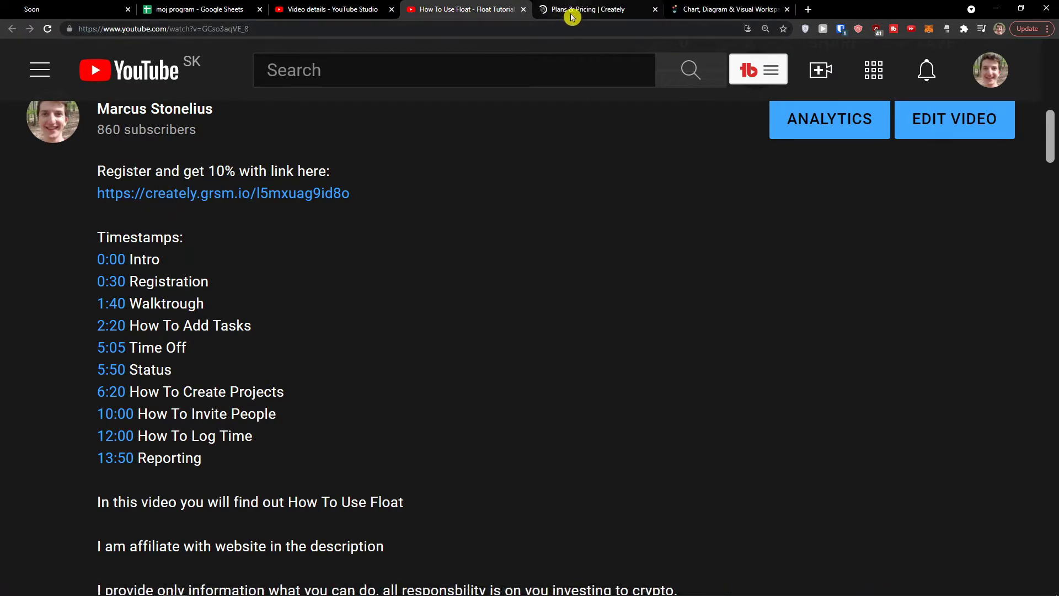
{"action": "left_click", "coordinate": [572, 13]}
Review the comparison table of the Free, Personal, Team and Enterprise plans under annual and monthly billing.
{"action": "scroll", "coordinate": [253, 161], "scroll_direction": "down", "scroll_amount": 3}
{"action": "scroll", "coordinate": [253, 161], "scroll_direction": "down", "scroll_amount": 2}
{"action": "scroll", "coordinate": [253, 161], "scroll_direction": "up", "scroll_amount": 5}
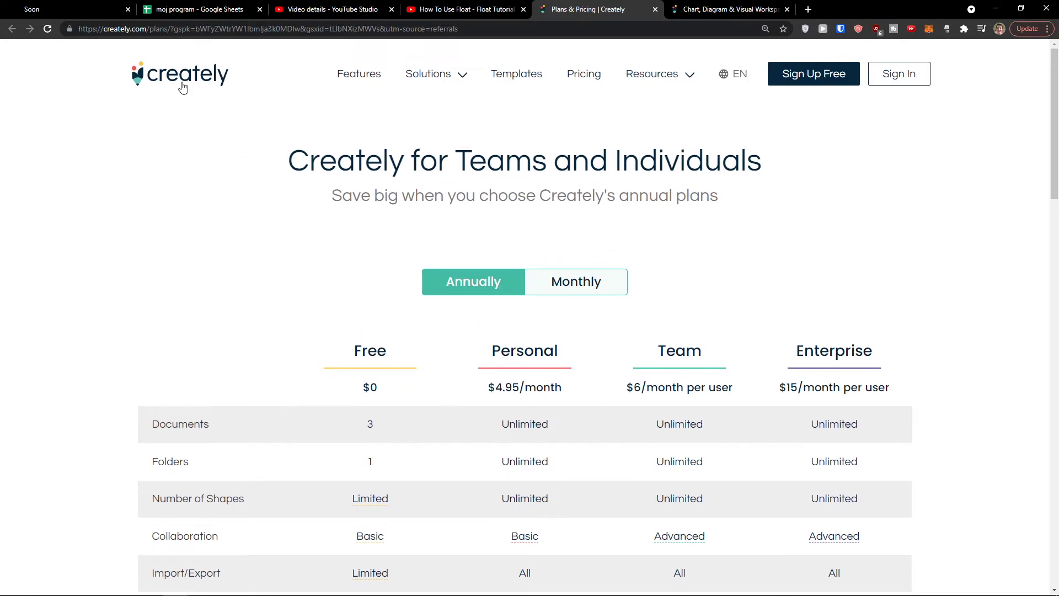
{"action": "scroll", "coordinate": [409, 253], "scroll_direction": "down", "scroll_amount": 1}
{"action": "scroll", "coordinate": [342, 247], "scroll_direction": "down", "scroll_amount": 2}
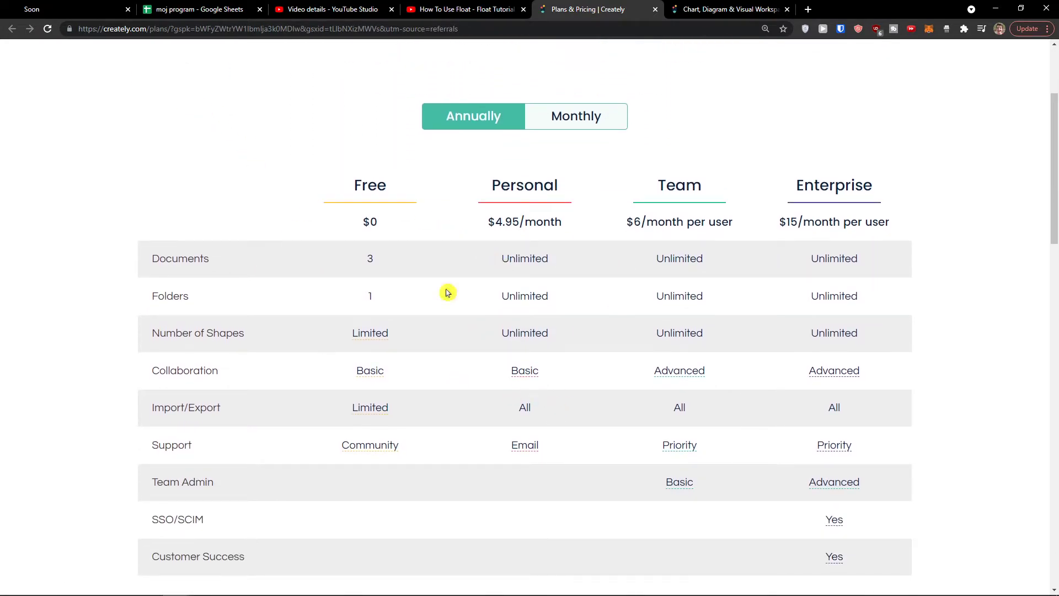
{"action": "left_click_drag", "start_coordinate": [345, 190], "coordinate": [323, 197]}
{"action": "left_click", "coordinate": [505, 241]}
{"action": "left_click", "coordinate": [574, 122]}
{"action": "left_click", "coordinate": [513, 116]}
{"action": "scroll", "coordinate": [527, 222], "scroll_direction": "up", "scroll_amount": 3}
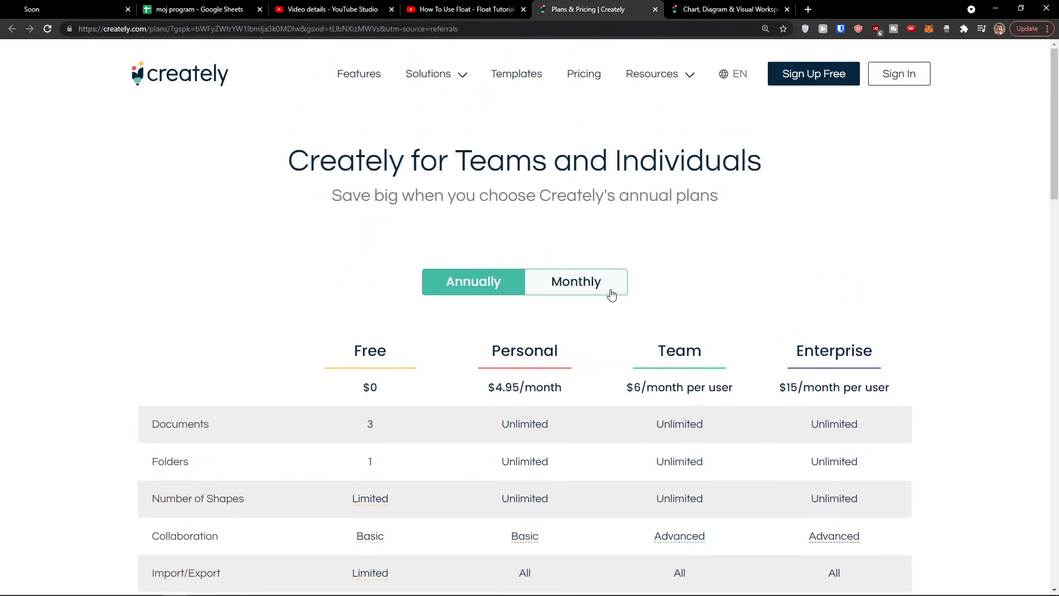
Check the sign-up page, and open the Creately sign-in page in its own maximized window.
{"action": "left_click", "coordinate": [832, 80]}
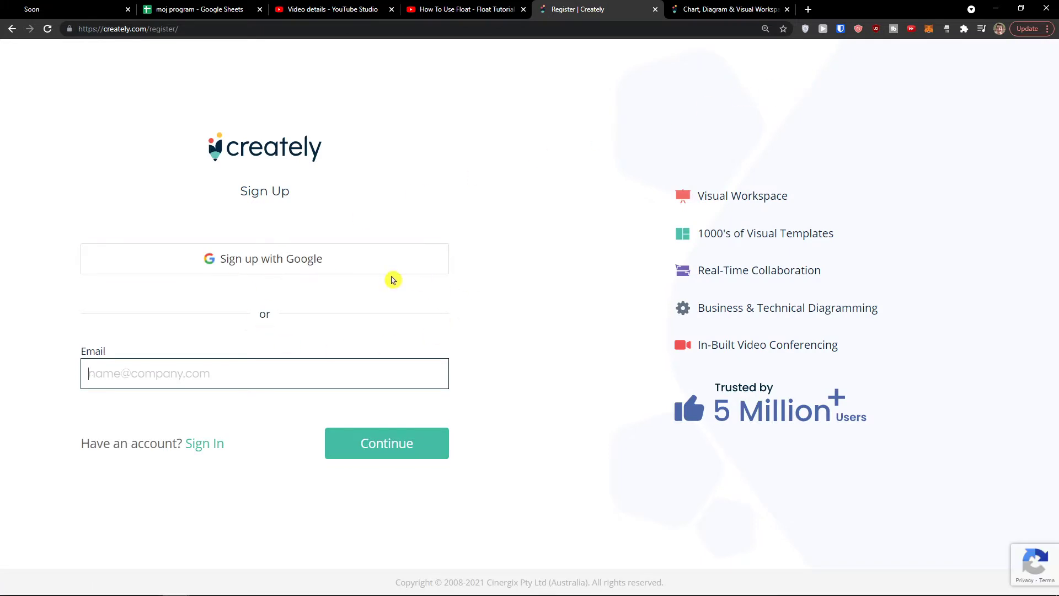
{"action": "left_click", "coordinate": [12, 28]}
{"action": "middle_click", "coordinate": [897, 76]}
{"action": "left_click", "coordinate": [708, 8]}
{"action": "key", "text": "ctrl+w"}
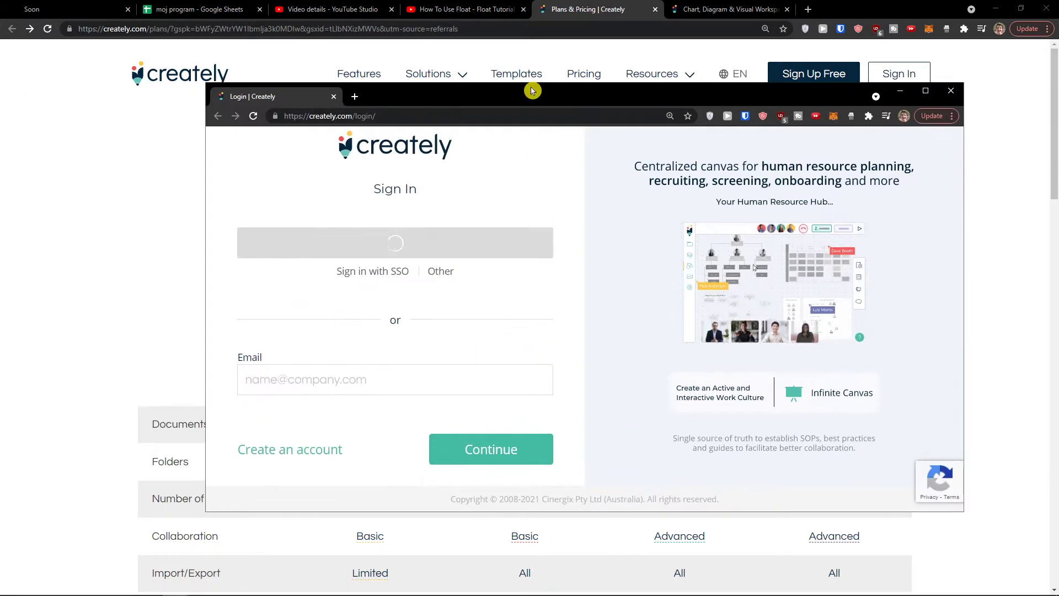
{"action": "double_click", "coordinate": [530, 90]}
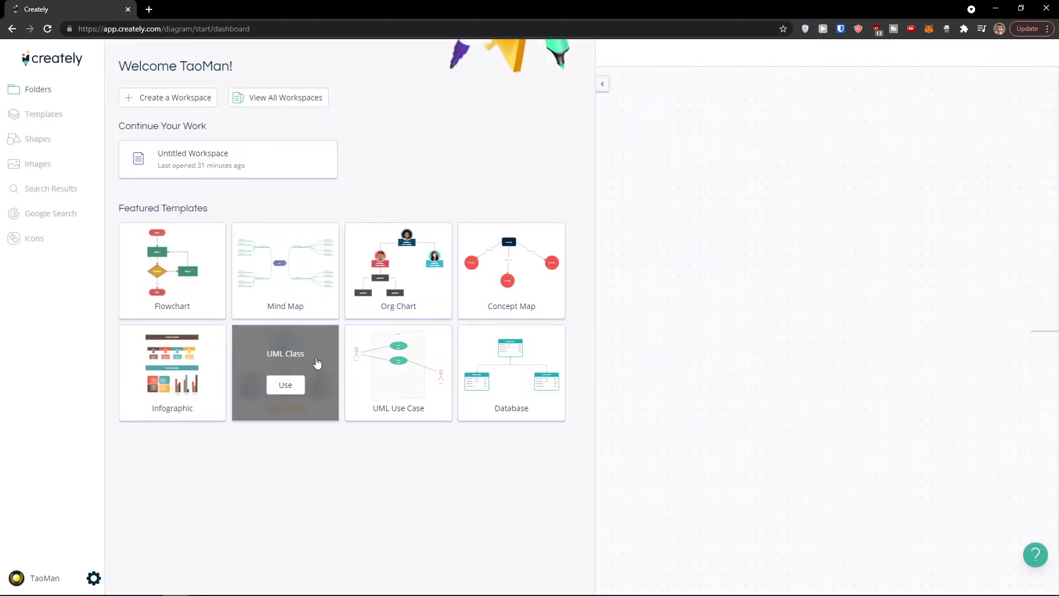
Open the workspace folders and create a new workspace in Home.
{"action": "left_click", "coordinate": [603, 85]}
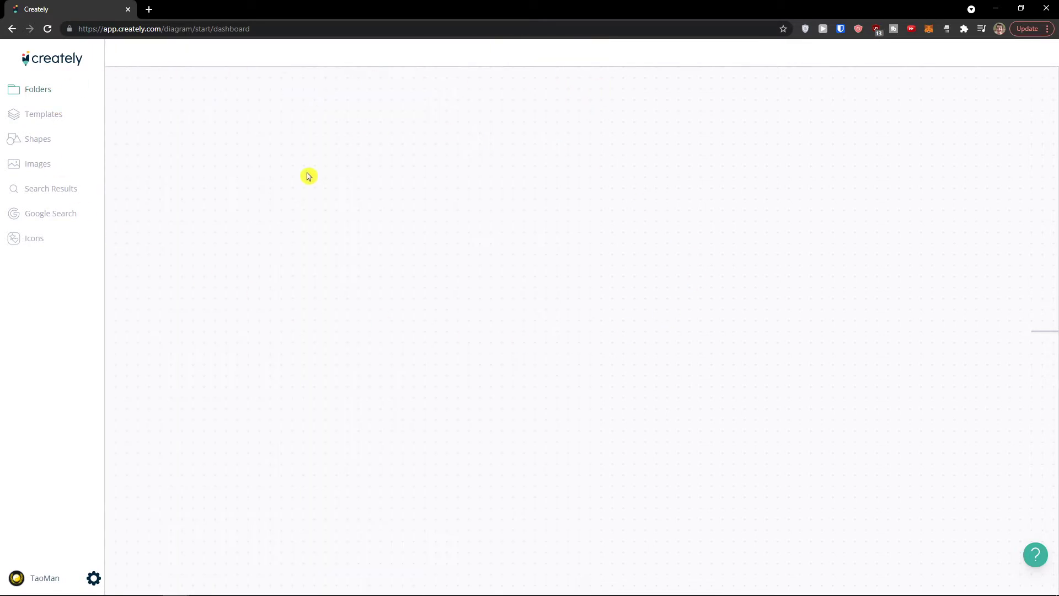
{"action": "left_click", "coordinate": [42, 97]}
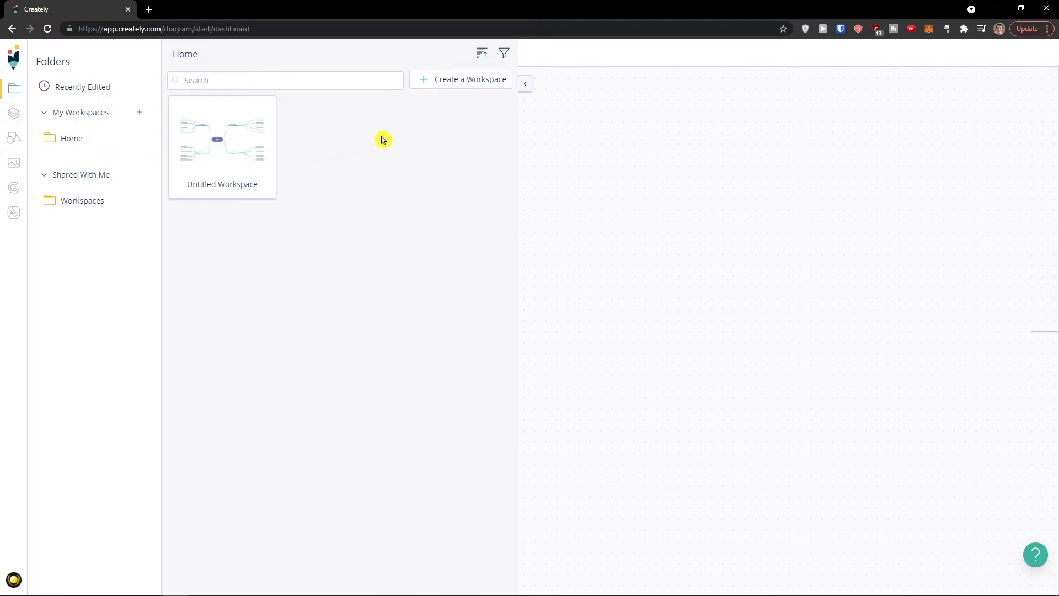
{"action": "left_click", "coordinate": [12, 94]}
{"action": "left_click", "coordinate": [12, 93]}
{"action": "left_click", "coordinate": [448, 83]}
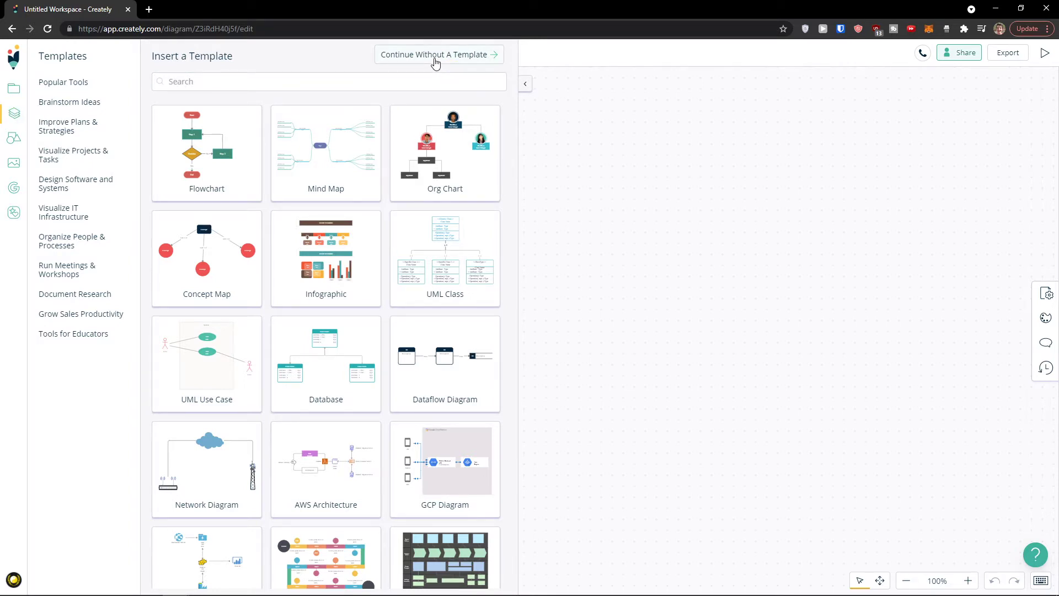
Browse the popular diagram templates offered for the new workspace, from Flowchart through Site Map.
{"action": "scroll", "coordinate": [386, 166], "scroll_direction": "down", "scroll_amount": 3}
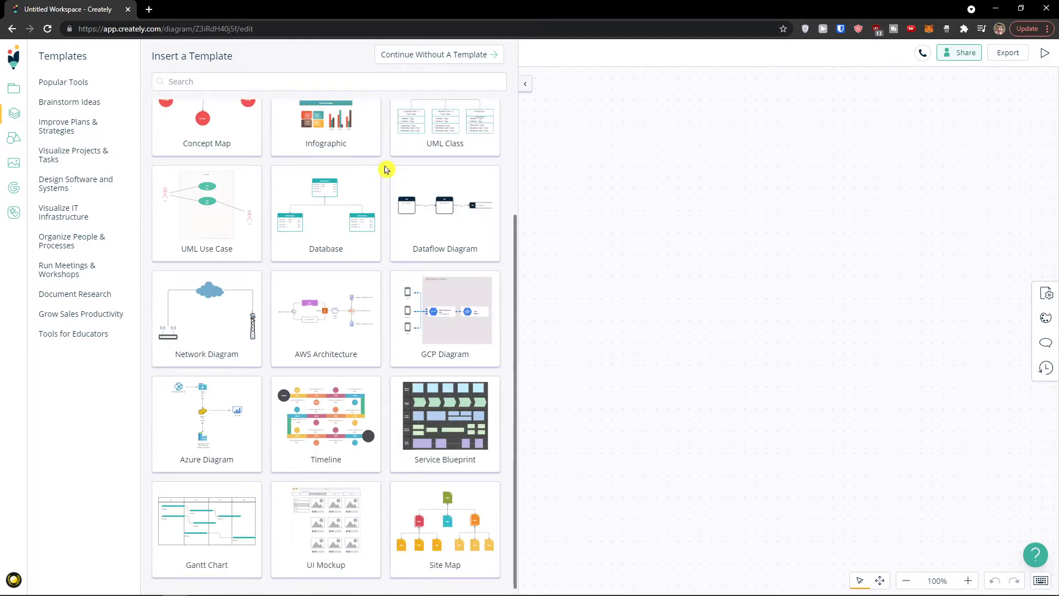
{"action": "scroll", "coordinate": [386, 170], "scroll_direction": "up", "scroll_amount": 3}
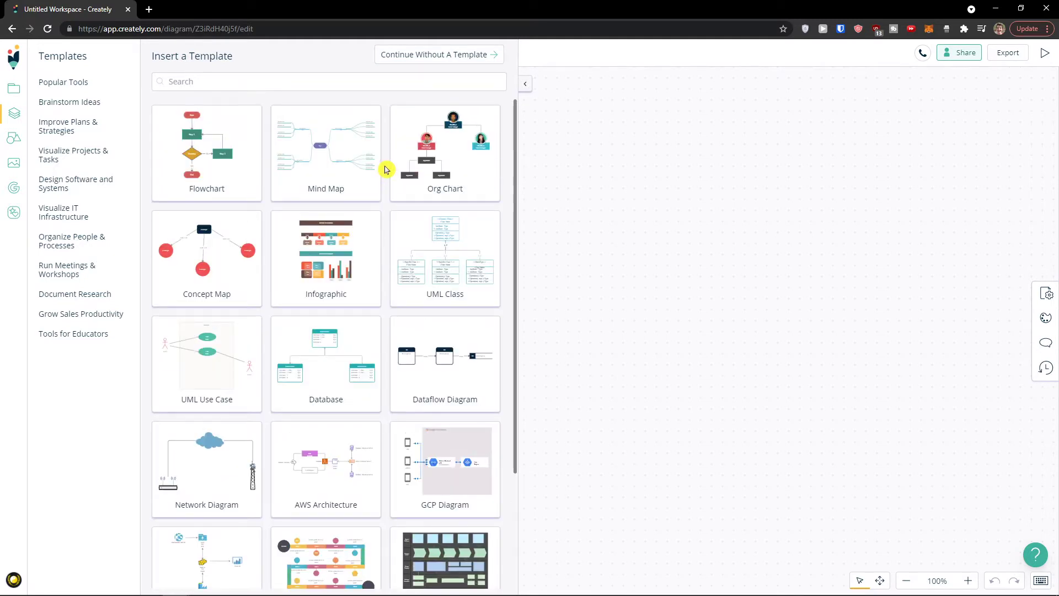
{"action": "mouse_move", "coordinate": [215, 157]}
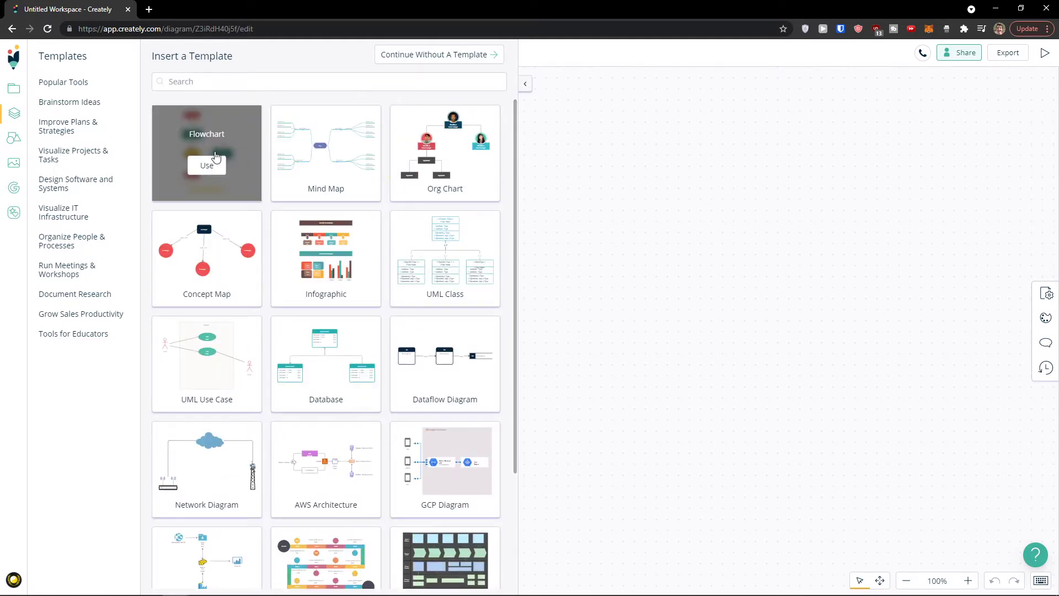
{"action": "mouse_move", "coordinate": [427, 142]}
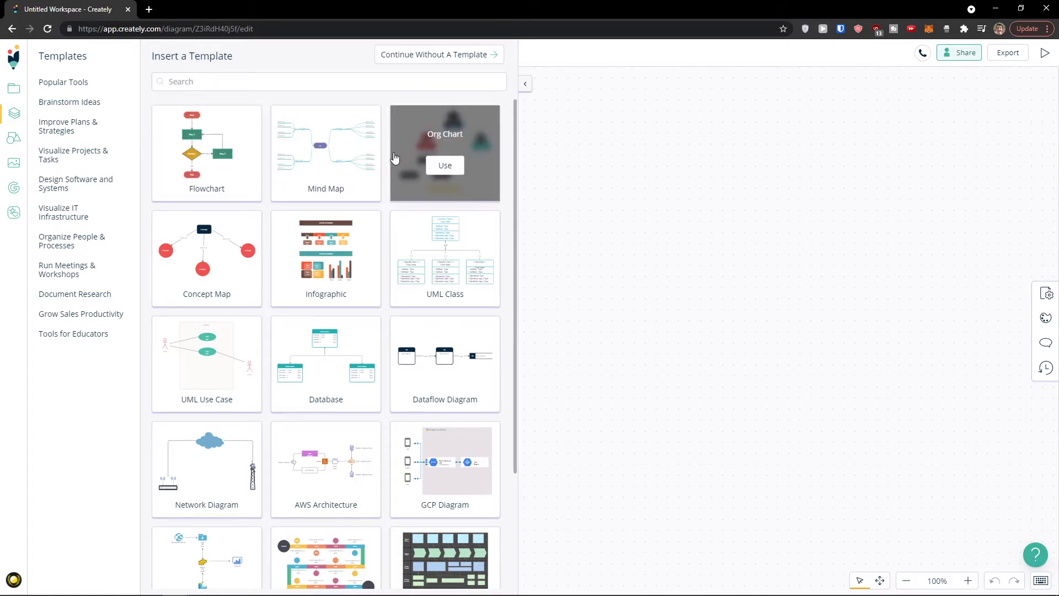
{"action": "scroll", "coordinate": [395, 158], "scroll_direction": "down", "scroll_amount": 2}
{"action": "scroll", "coordinate": [385, 161], "scroll_direction": "down", "scroll_amount": 1}
{"action": "mouse_move", "coordinate": [370, 174]}
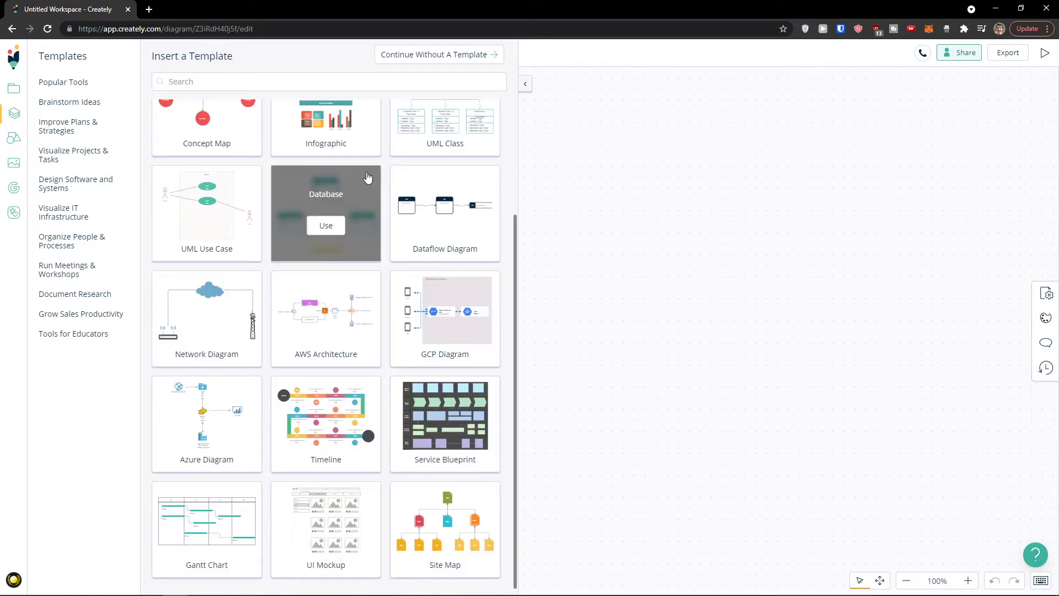
{"action": "mouse_move", "coordinate": [426, 388]}
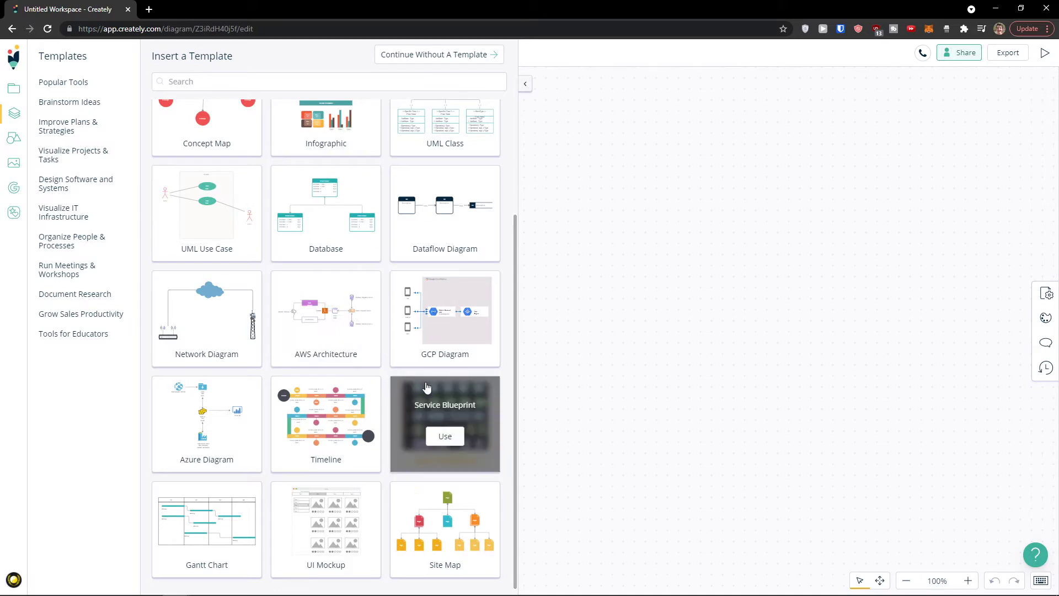
{"action": "scroll", "coordinate": [395, 381], "scroll_direction": "up", "scroll_amount": 4}
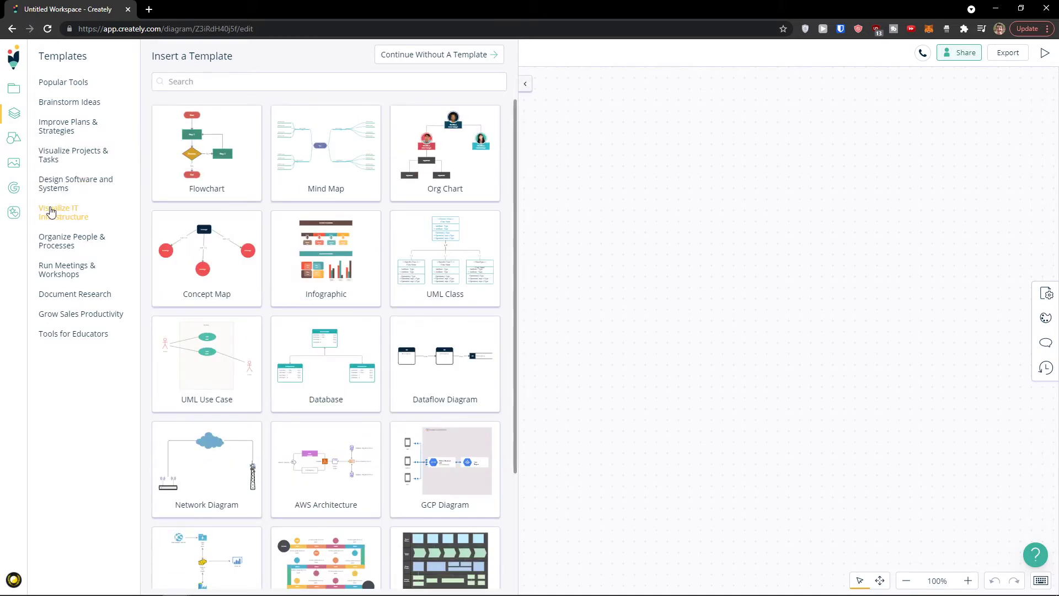
Examine the Visualize IT Infrastructure and Run Meetings & Workshops template categories, and return to Popular Tools.
{"action": "left_click", "coordinate": [51, 211]}
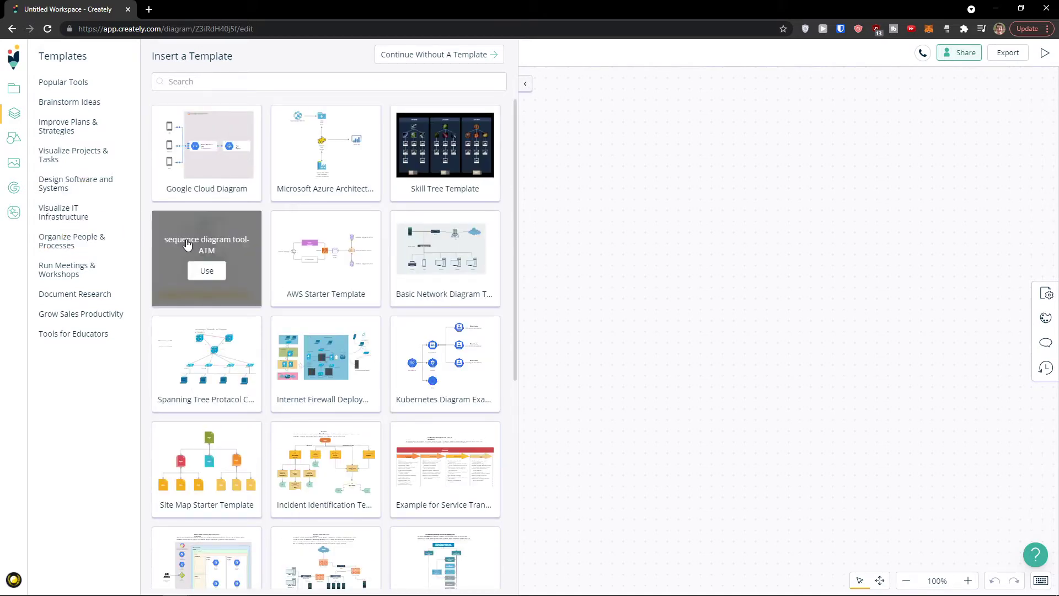
{"action": "left_click", "coordinate": [70, 276]}
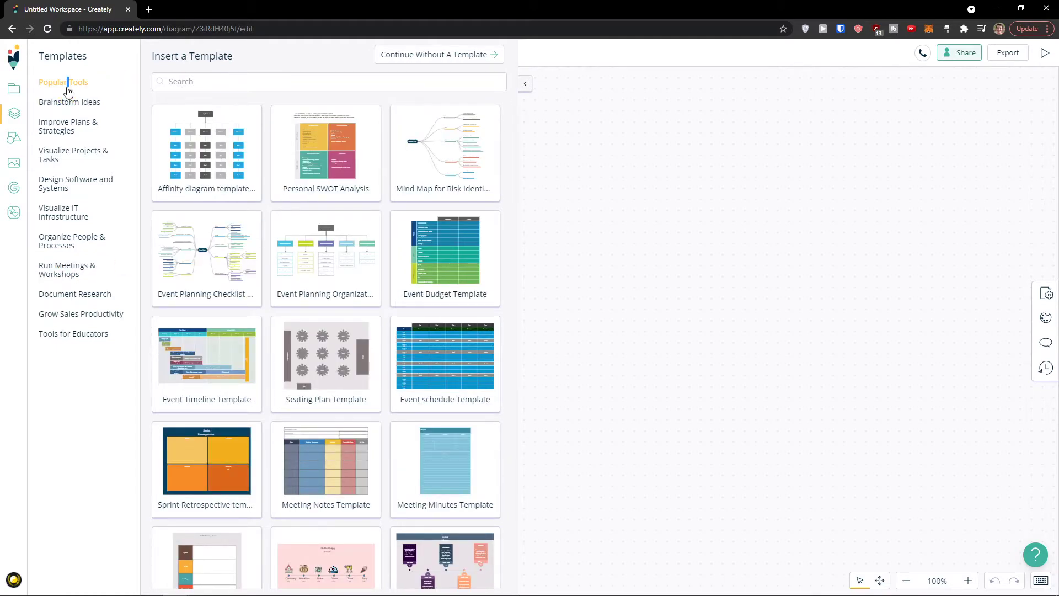
{"action": "triple_click", "coordinate": [68, 88]}
{"action": "mouse_move", "coordinate": [356, 131]}
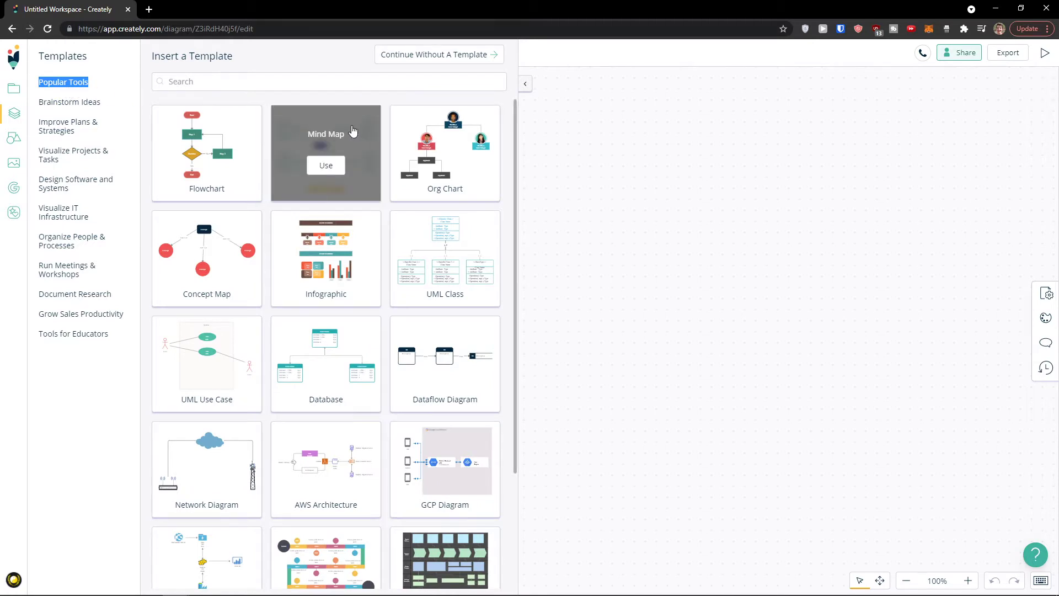
Insert the Flowchart template into the workspace and enlarge the whole flowchart outward from its upper-left corner.
{"action": "mouse_move", "coordinate": [221, 132]}
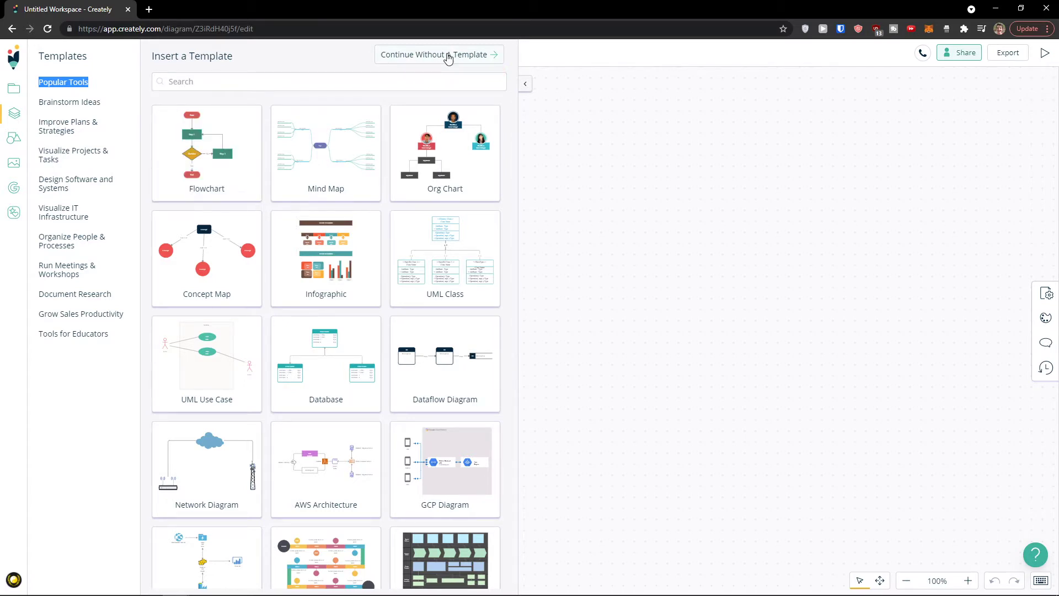
{"action": "left_click", "coordinate": [417, 62]}
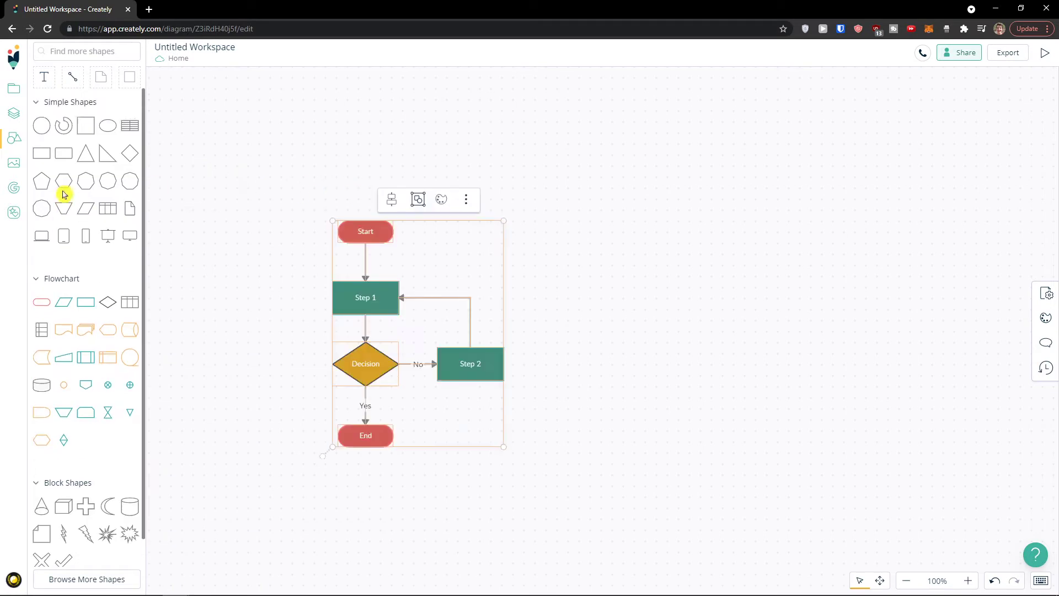
{"action": "scroll", "coordinate": [357, 284], "scroll_direction": "up", "scroll_amount": 3}
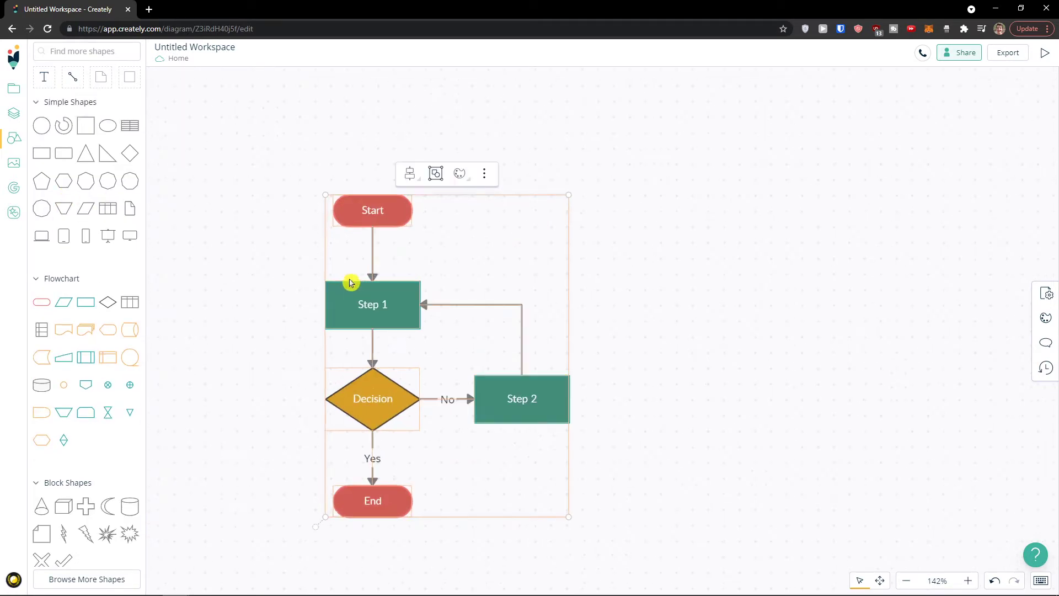
{"action": "left_click_drag", "start_coordinate": [323, 194], "coordinate": [243, 105]}
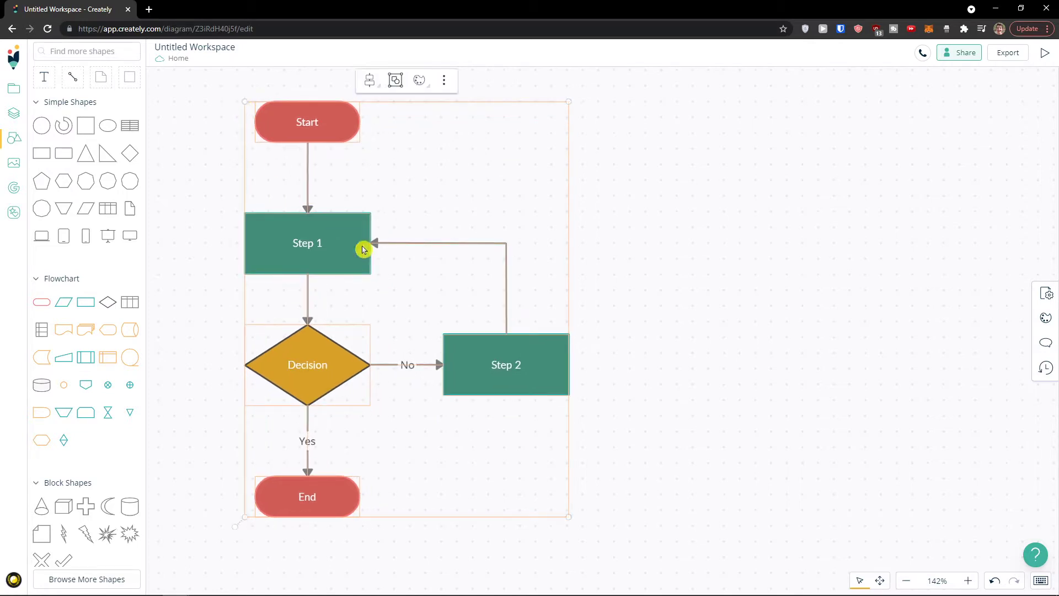
Examine the alignment, grouping, color style and layering options for the whole selected flowchart, and clear the selection.
{"action": "scroll", "coordinate": [363, 247], "scroll_direction": "down", "scroll_amount": 3}
{"action": "left_click", "coordinate": [354, 128]}
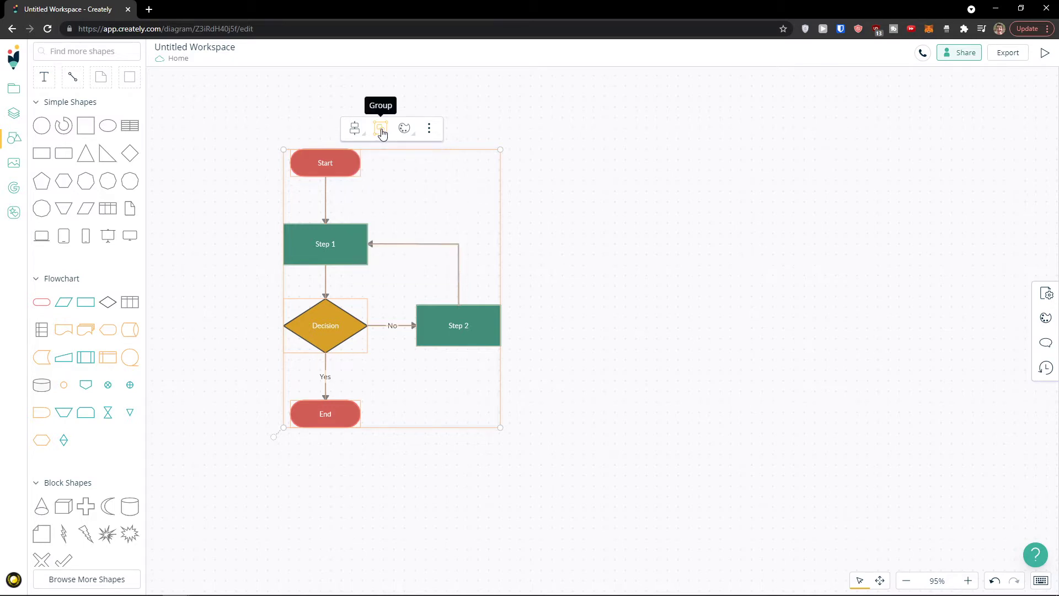
{"action": "left_click", "coordinate": [379, 132]}
{"action": "left_click", "coordinate": [370, 134]}
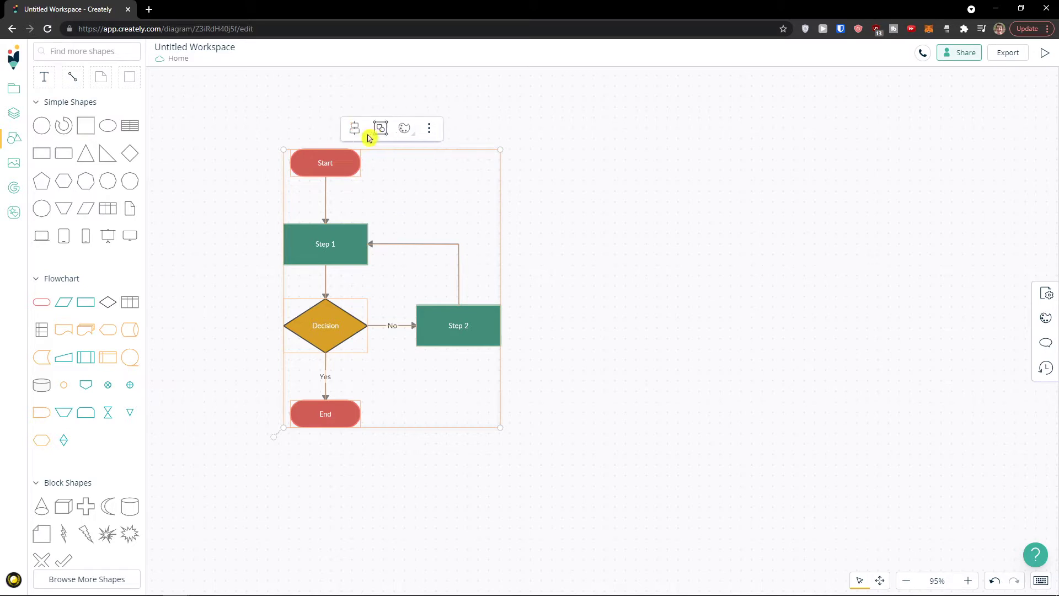
{"action": "left_click", "coordinate": [406, 130]}
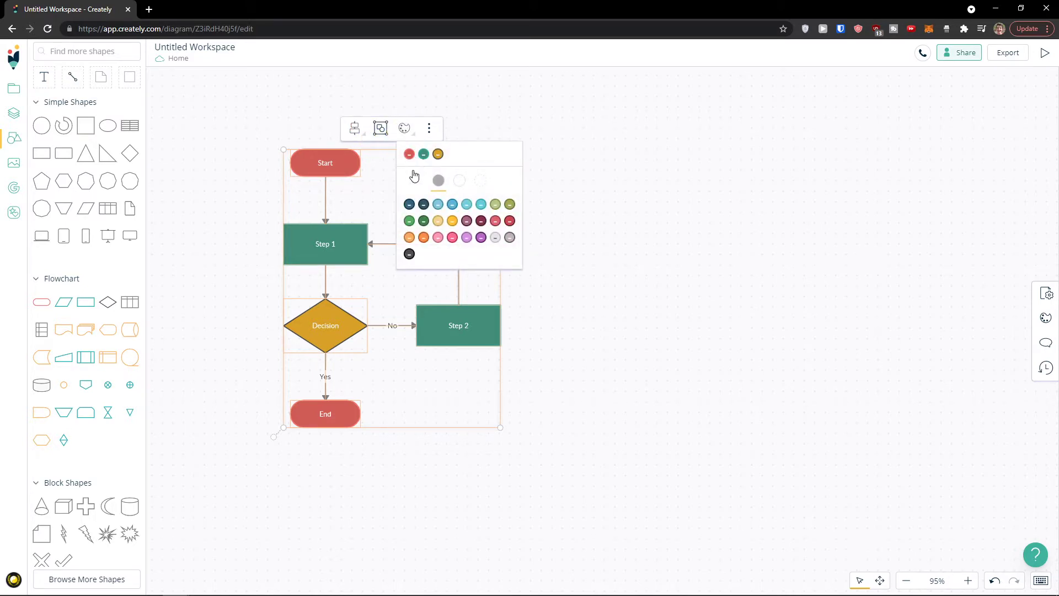
{"action": "left_click", "coordinate": [428, 132]}
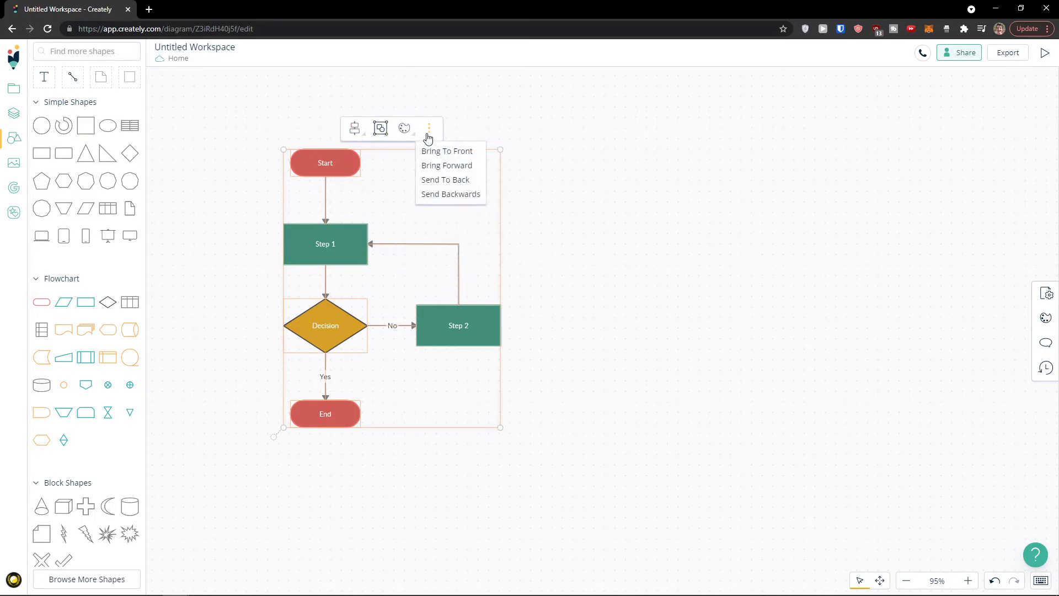
{"action": "left_click", "coordinate": [432, 168]}
{"action": "left_click", "coordinate": [605, 264]}
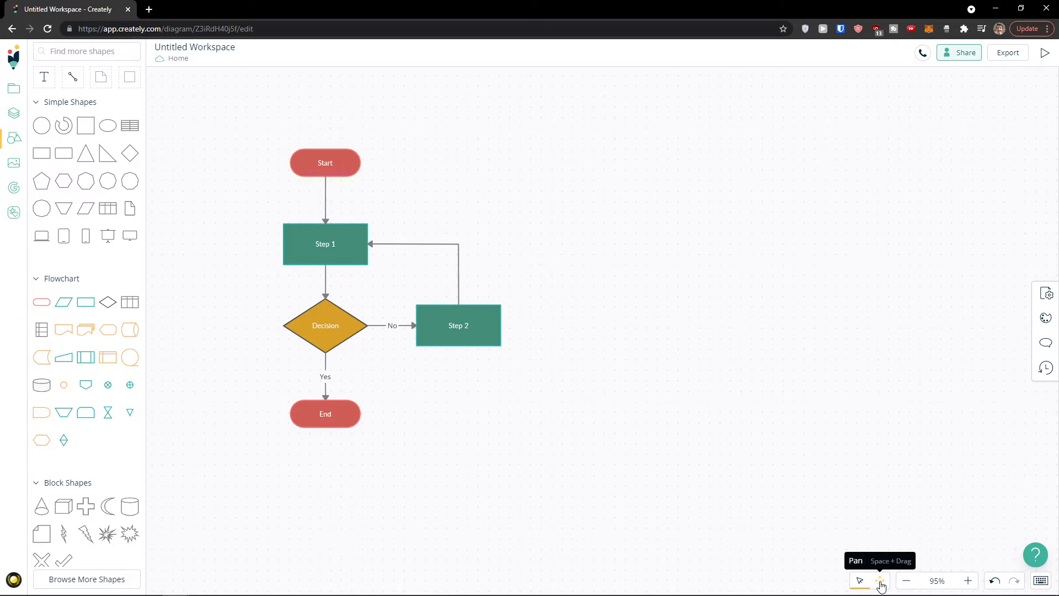
Try the Pan tool on the canvas, moving the flowchart around the view and recentering it.
{"action": "scroll", "coordinate": [681, 385], "scroll_direction": "down", "scroll_amount": 1}
{"action": "scroll", "coordinate": [594, 366], "scroll_direction": "up", "scroll_amount": 2}
{"action": "scroll", "coordinate": [790, 344], "scroll_direction": "down", "scroll_amount": 1}
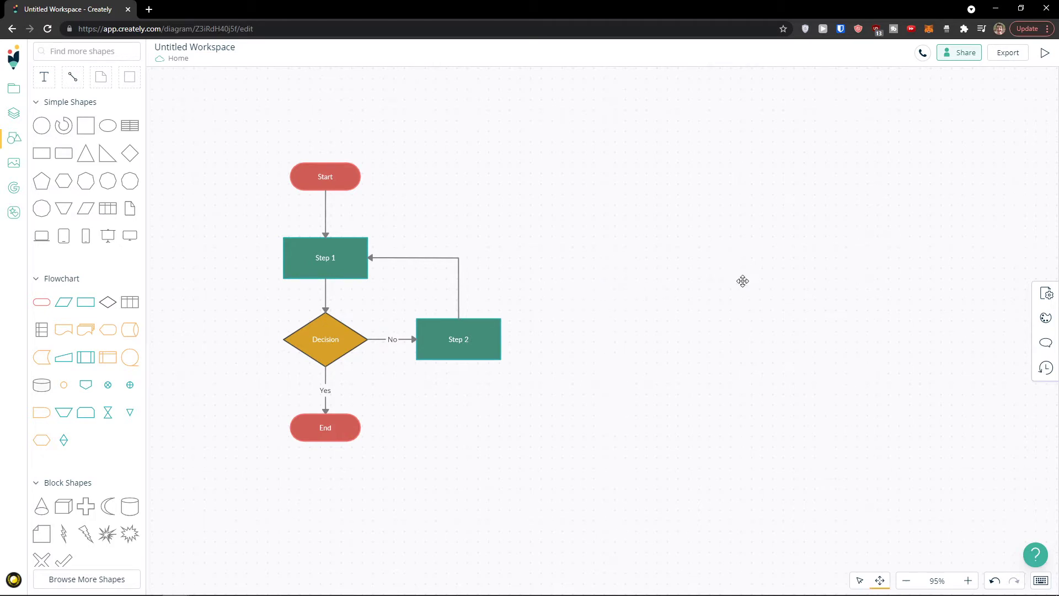
{"action": "scroll", "coordinate": [692, 281], "scroll_direction": "right", "scroll_amount": 2}
{"action": "left_click_drag", "start_coordinate": [480, 267], "coordinate": [904, 348]}
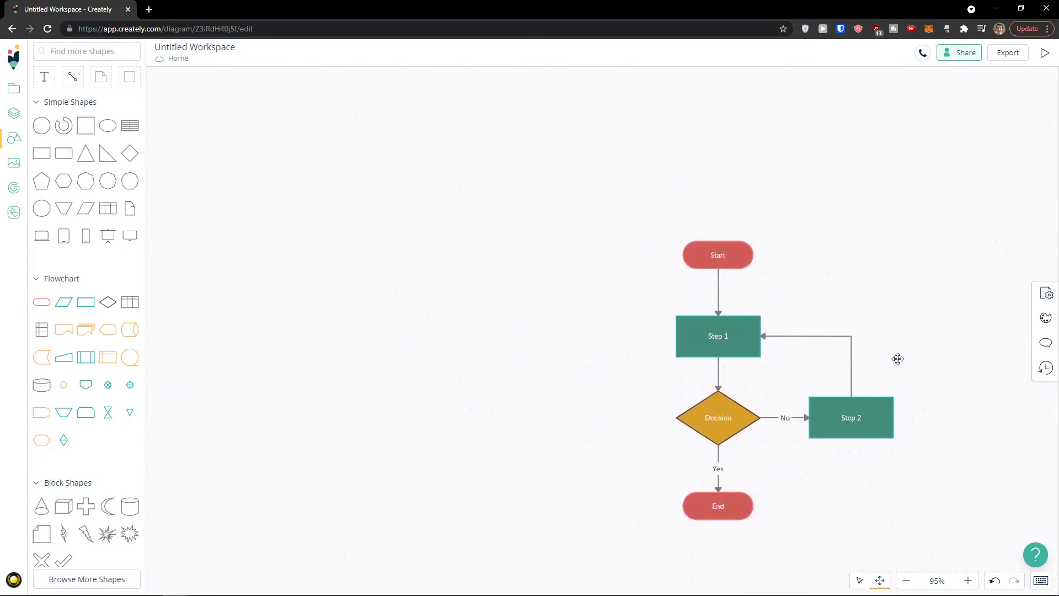
{"action": "scroll", "coordinate": [905, 349], "scroll_direction": "right", "scroll_amount": 2}
{"action": "scroll", "coordinate": [738, 326], "scroll_direction": "down", "scroll_amount": 3}
{"action": "left_click_drag", "start_coordinate": [939, 314], "coordinate": [731, 399]}
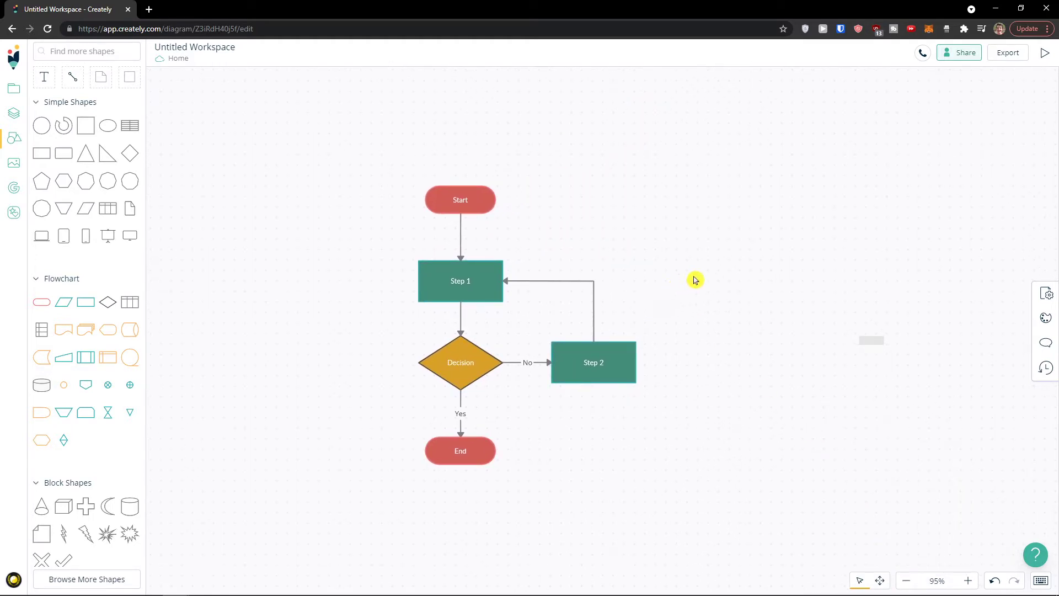
{"action": "scroll", "coordinate": [696, 284], "scroll_direction": "up", "scroll_amount": 4}
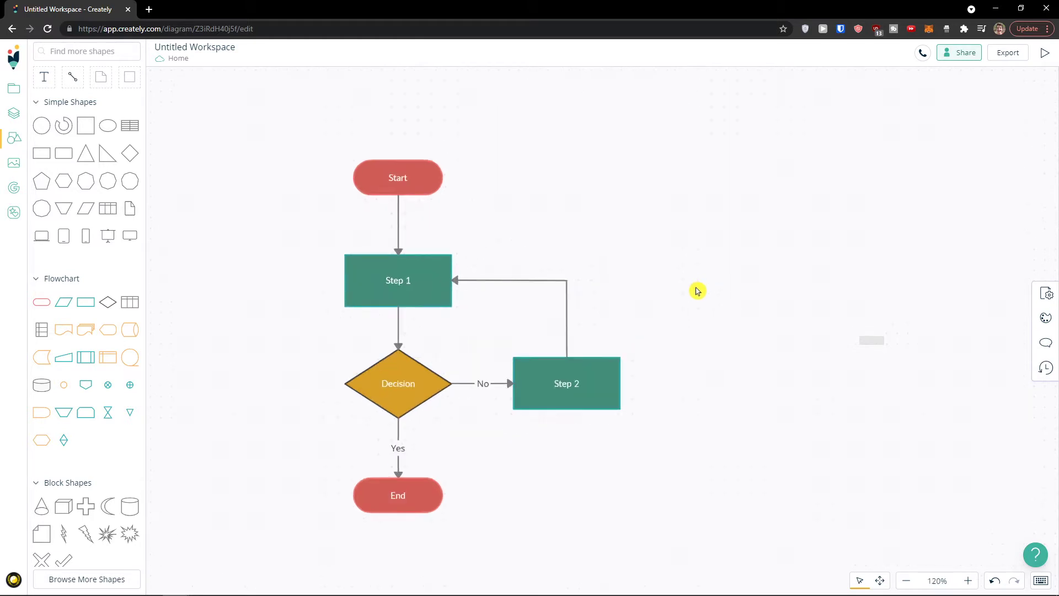
{"action": "scroll", "coordinate": [631, 326], "scroll_direction": "down", "scroll_amount": 6}
{"action": "scroll", "coordinate": [608, 328], "scroll_direction": "up", "scroll_amount": 4}
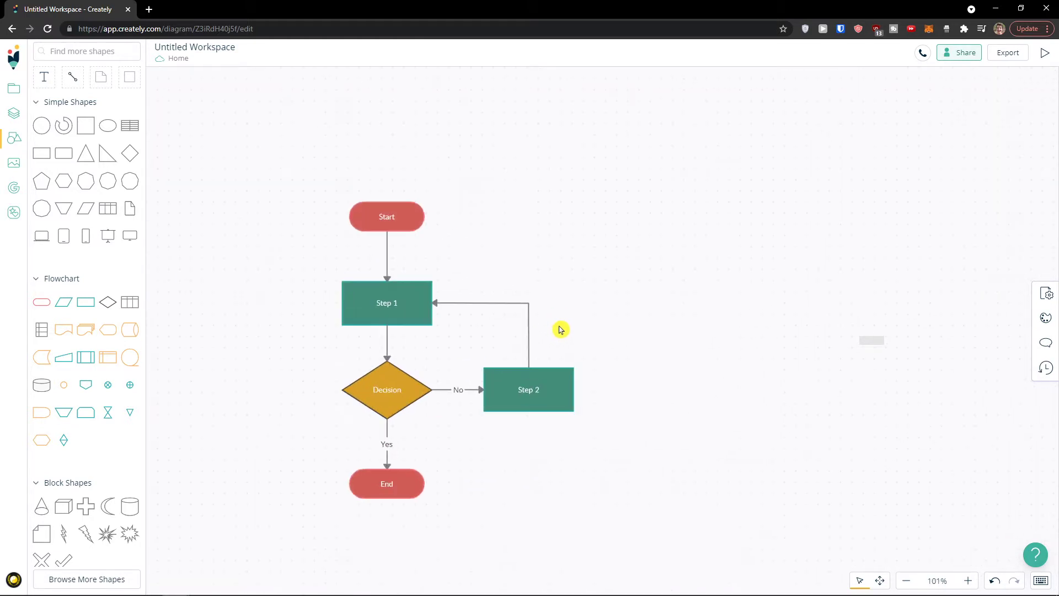
{"action": "scroll", "coordinate": [685, 343], "scroll_direction": "down", "scroll_amount": 5}
{"action": "scroll", "coordinate": [839, 359], "scroll_direction": "up", "scroll_amount": 4}
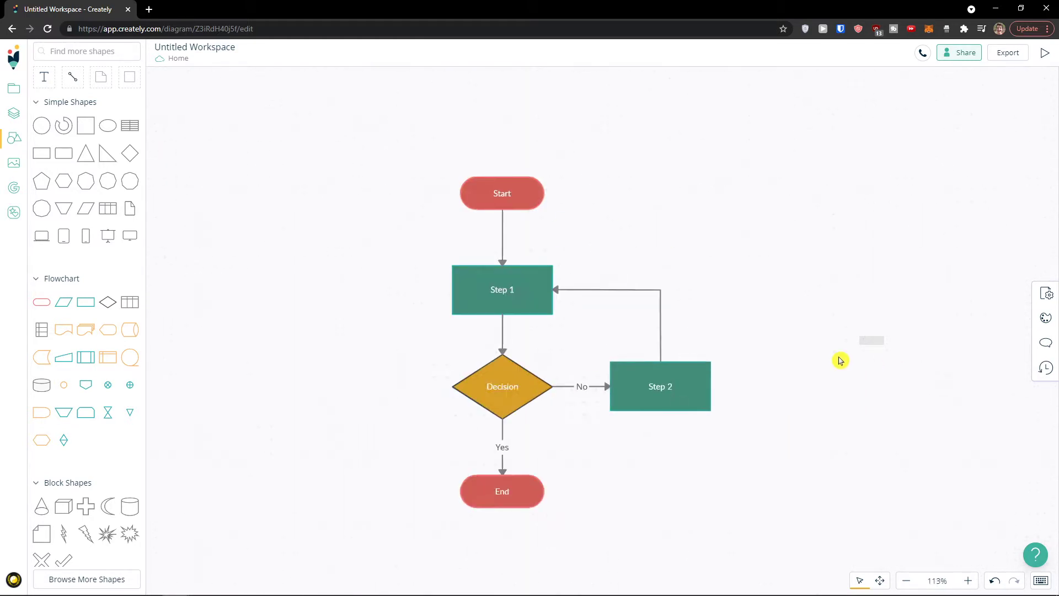
{"action": "scroll", "coordinate": [825, 345], "scroll_direction": "down", "scroll_amount": 5}
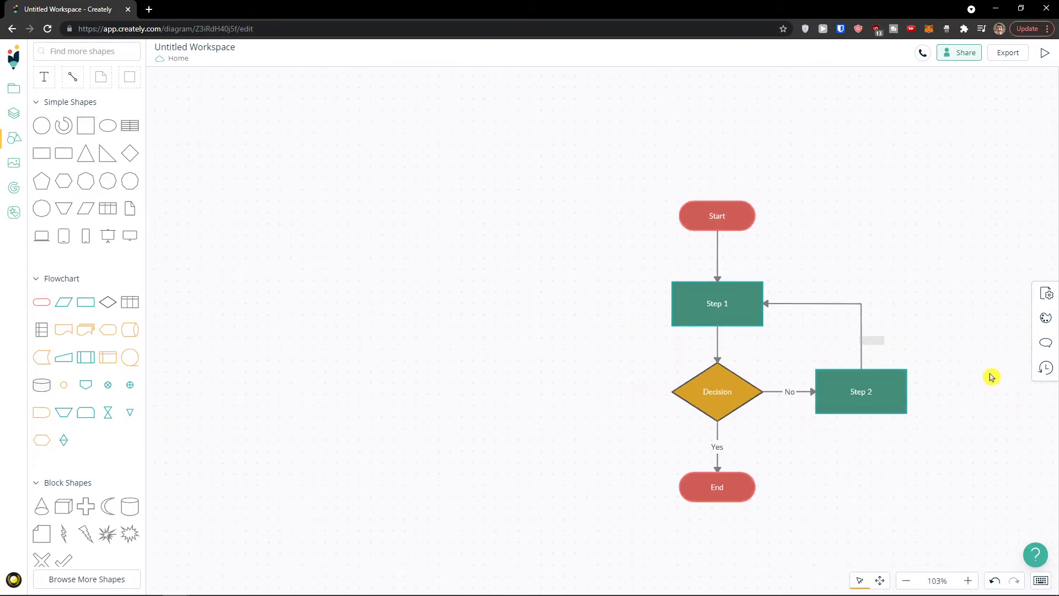
{"action": "left_click_drag", "start_coordinate": [972, 339], "coordinate": [733, 297]}
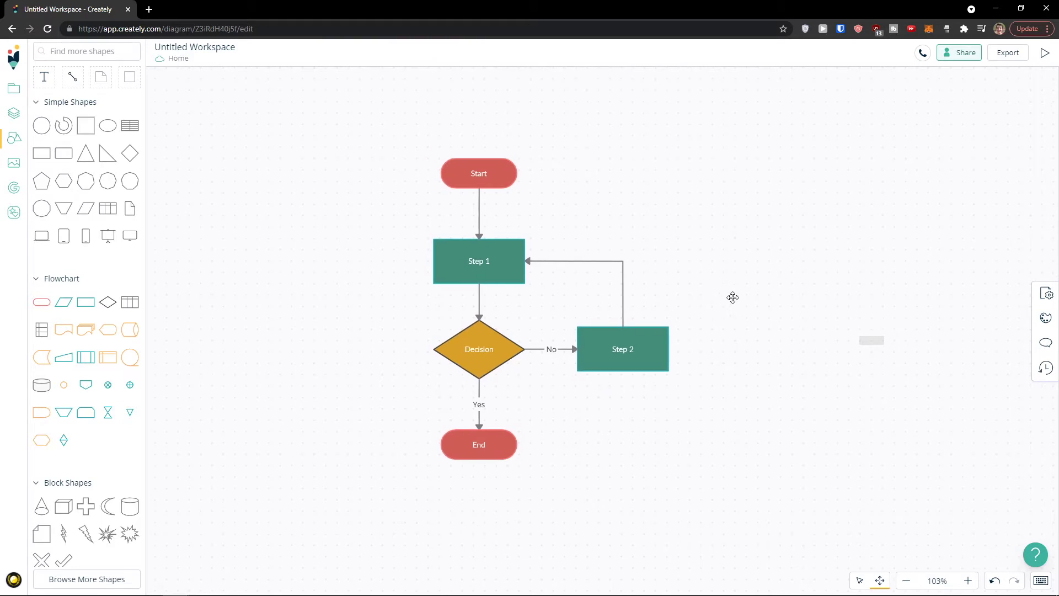
Examine the flowchart at different zoom levels and check the preset zoom percentages.
{"action": "scroll", "coordinate": [714, 303], "scroll_direction": "up", "scroll_amount": 2}
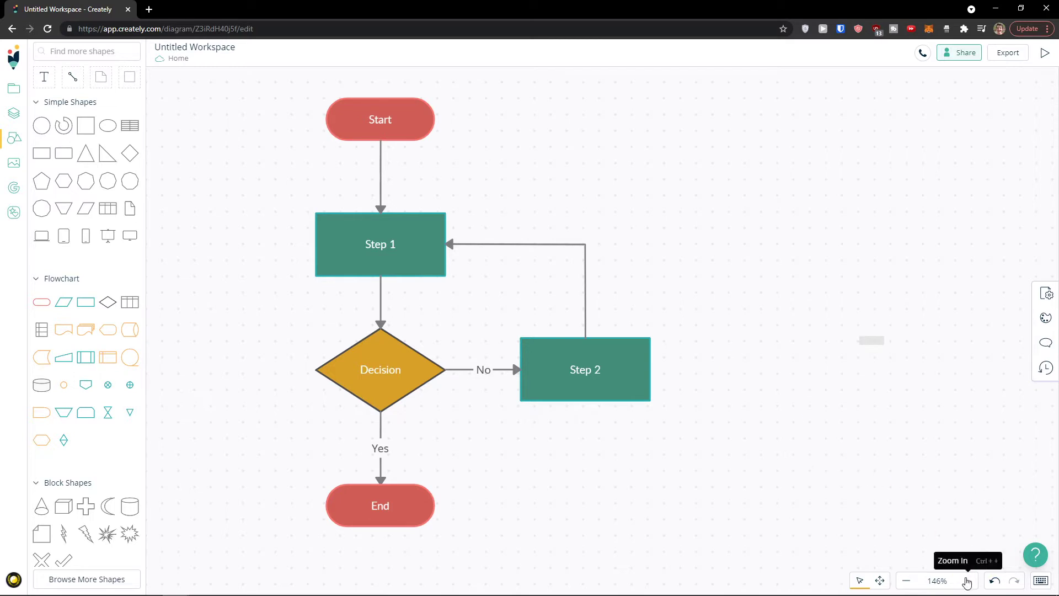
{"action": "left_click", "coordinate": [910, 581]}
{"action": "left_click", "coordinate": [910, 581]}
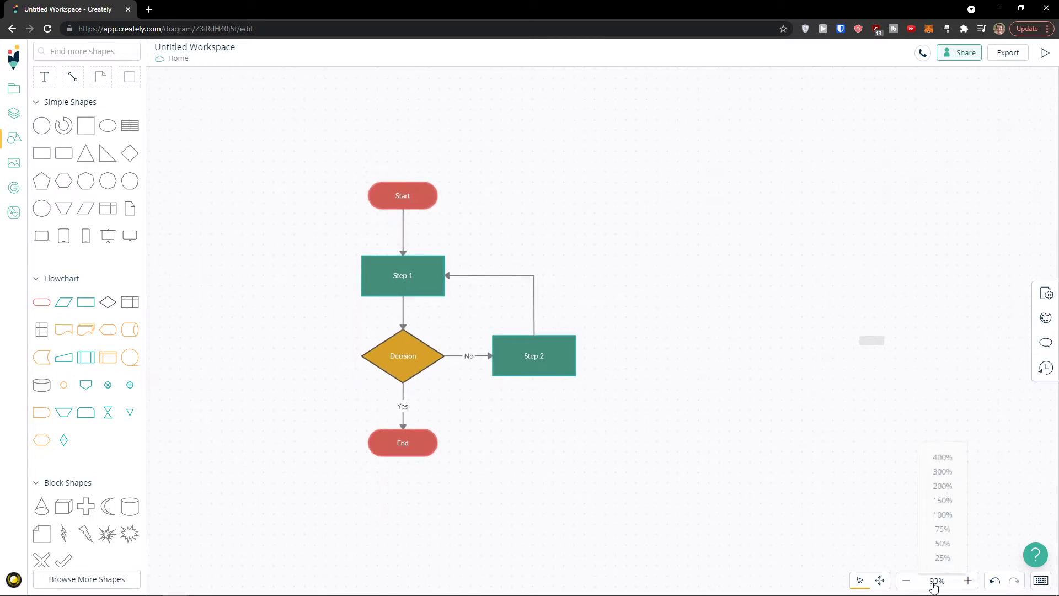
{"action": "scroll", "coordinate": [407, 338], "scroll_direction": "up", "scroll_amount": 5}
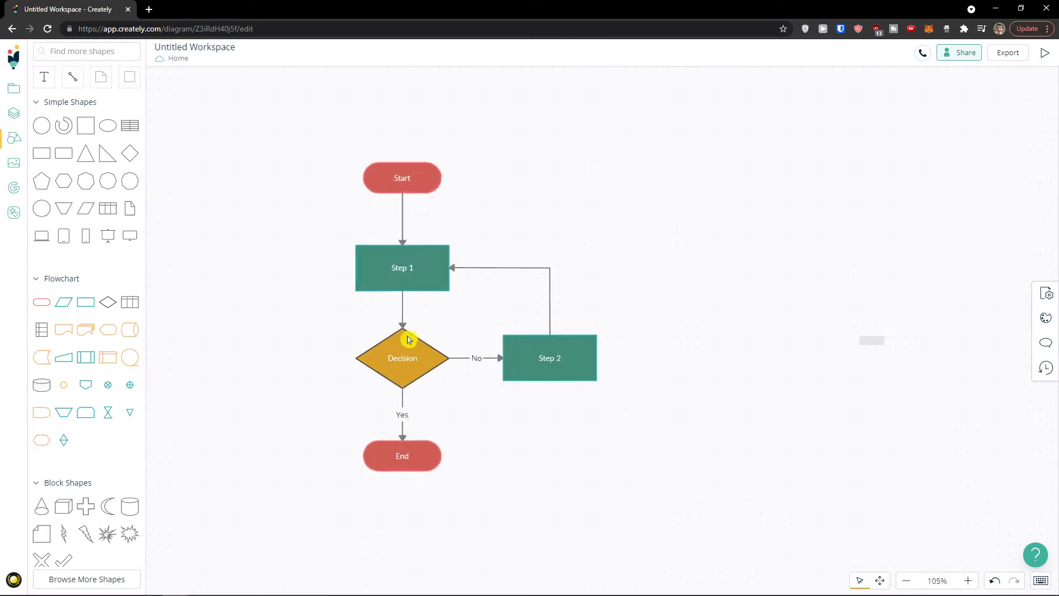
{"action": "scroll", "coordinate": [433, 347], "scroll_direction": "down", "scroll_amount": 3}
{"action": "scroll", "coordinate": [439, 349], "scroll_direction": "up", "scroll_amount": 4}
{"action": "scroll", "coordinate": [470, 350], "scroll_direction": "down", "scroll_amount": 5}
{"action": "scroll", "coordinate": [480, 350], "scroll_direction": "up", "scroll_amount": 6}
{"action": "scroll", "coordinate": [482, 353], "scroll_direction": "down", "scroll_amount": 5}
{"action": "scroll", "coordinate": [483, 354], "scroll_direction": "up", "scroll_amount": 4}
{"action": "scroll", "coordinate": [483, 355], "scroll_direction": "down", "scroll_amount": 3}
{"action": "scroll", "coordinate": [482, 356], "scroll_direction": "up", "scroll_amount": 3}
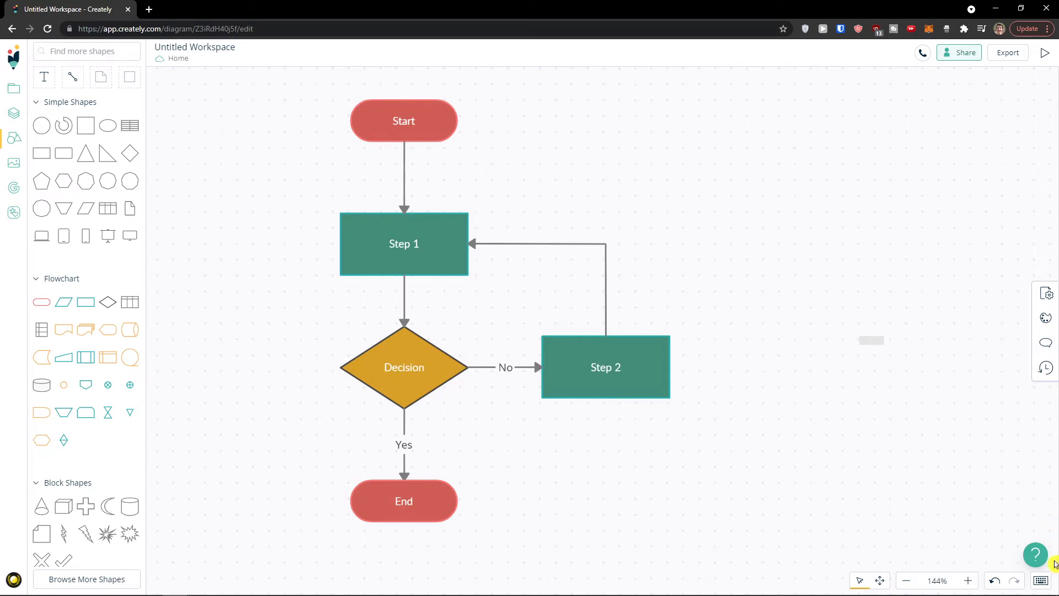
Move the Step 2 box down and farther from Decision, and try undoing, redoing and undoing the move.
{"action": "left_click", "coordinate": [1007, 587]}
{"action": "left_click_drag", "start_coordinate": [622, 391], "coordinate": [754, 461]}
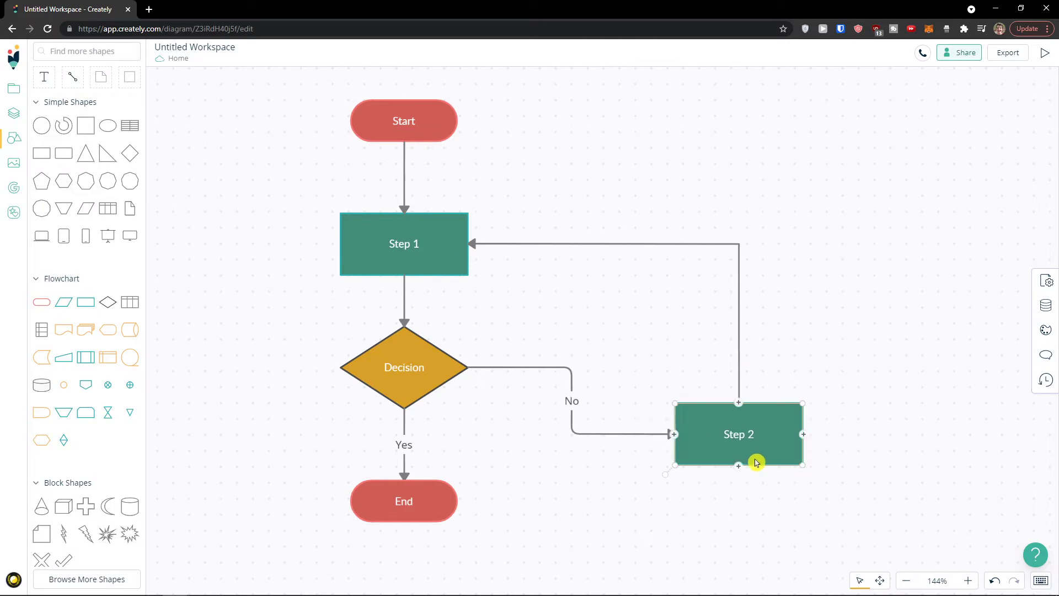
{"action": "left_click", "coordinate": [998, 584]}
{"action": "left_click", "coordinate": [1015, 582]}
{"action": "left_click", "coordinate": [996, 582]}
Review the list of keyboard shortcuts for editing, canvas and selection, and close it.
{"action": "left_click", "coordinate": [1040, 581]}
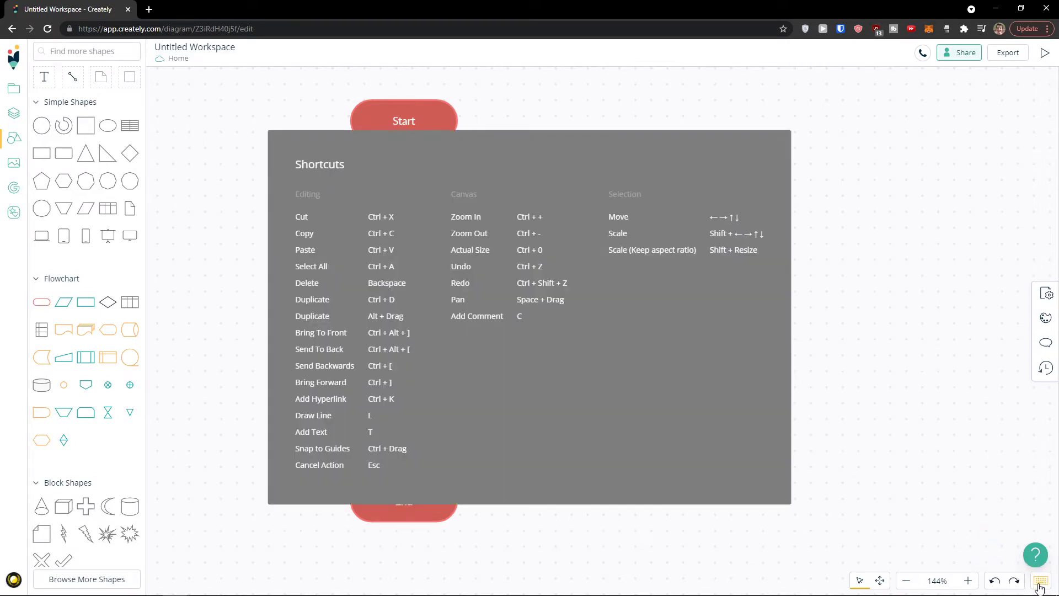
{"action": "left_click", "coordinate": [1041, 586]}
{"action": "left_click", "coordinate": [1040, 582]}
{"action": "left_click", "coordinate": [1041, 584]}
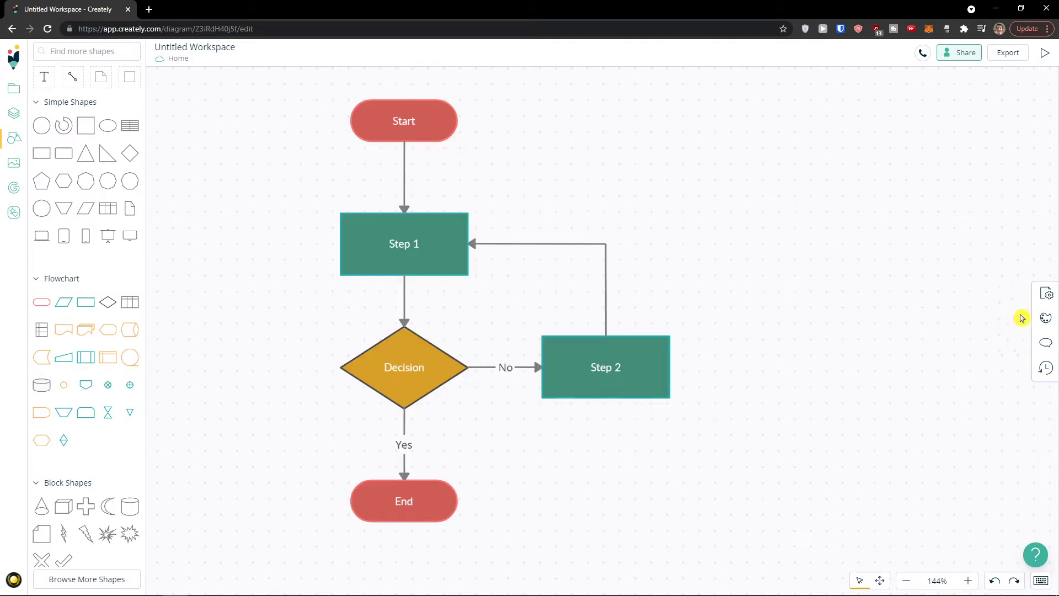
Hide the canvas grid in the workspace settings, and switch Show Guides on and back off.
{"action": "left_click", "coordinate": [1048, 295]}
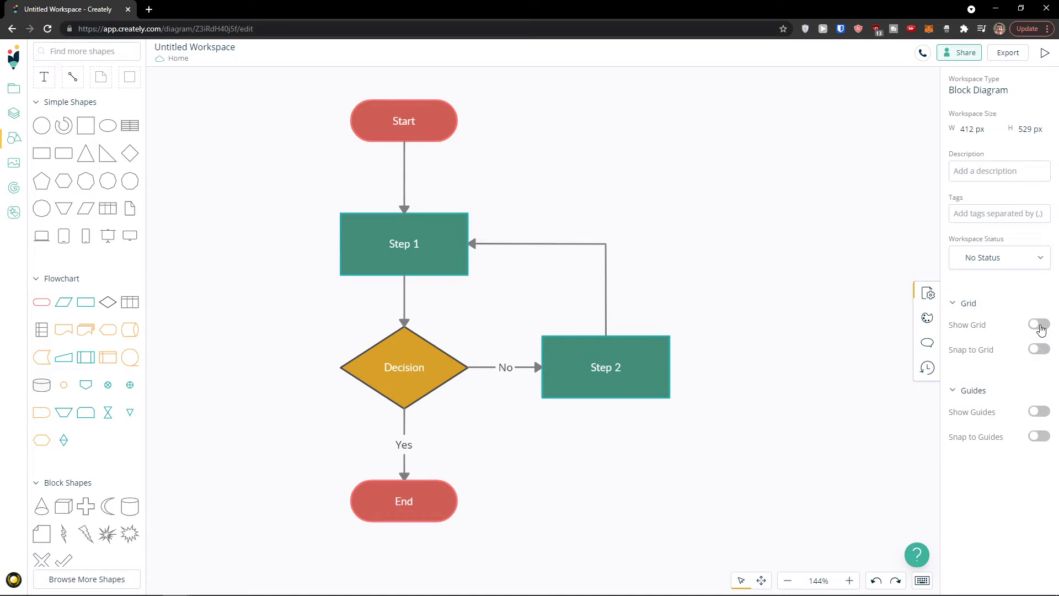
{"action": "left_click", "coordinate": [1041, 412]}
{"action": "left_click", "coordinate": [1040, 412]}
Look through the workspace's styles, comments and version history, and close the side panel.
{"action": "left_click", "coordinate": [927, 320]}
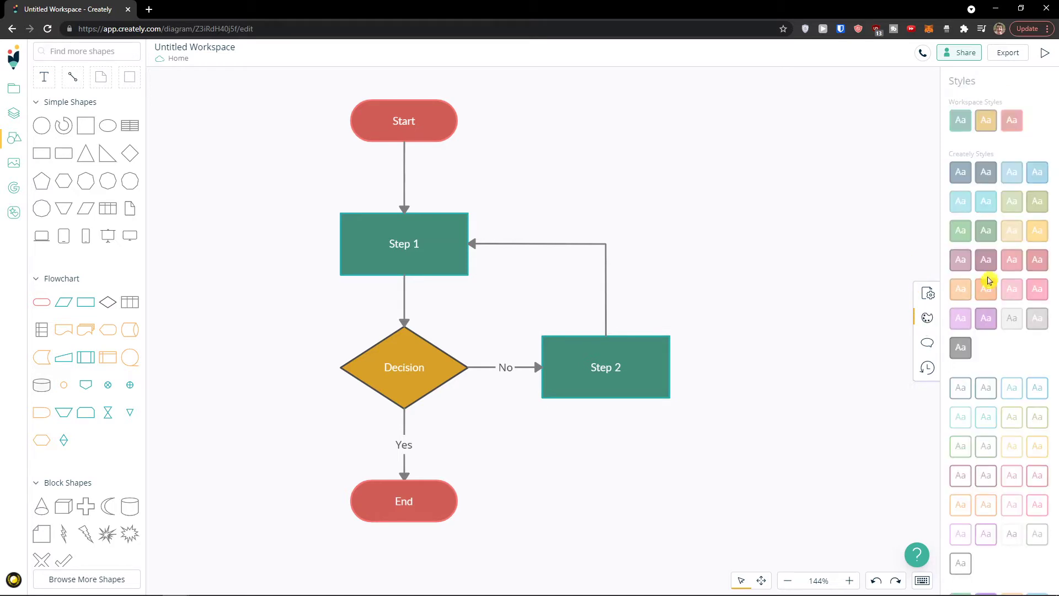
{"action": "left_click", "coordinate": [926, 346]}
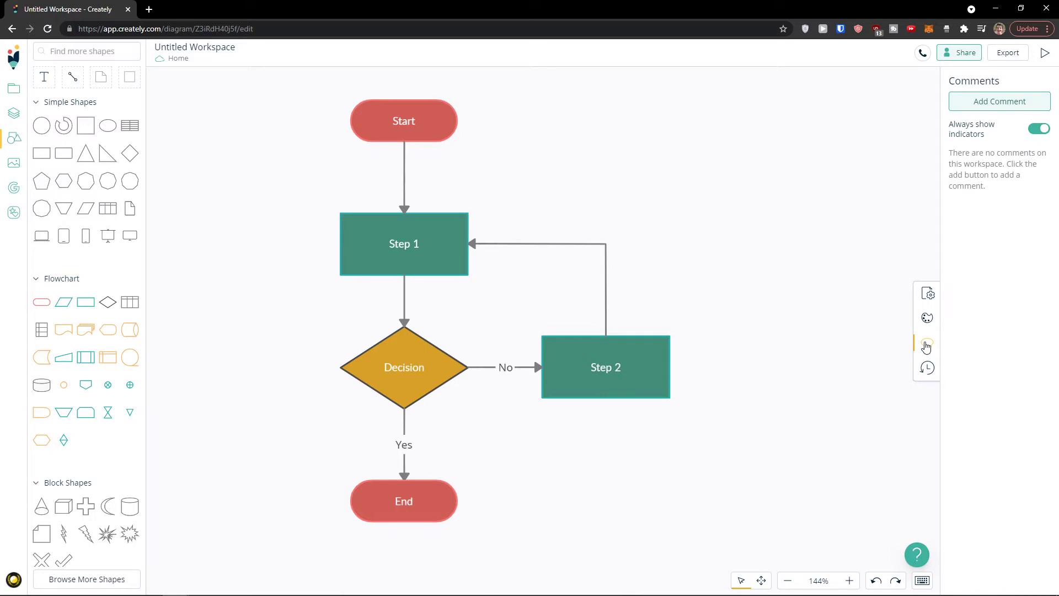
{"action": "left_click", "coordinate": [928, 371]}
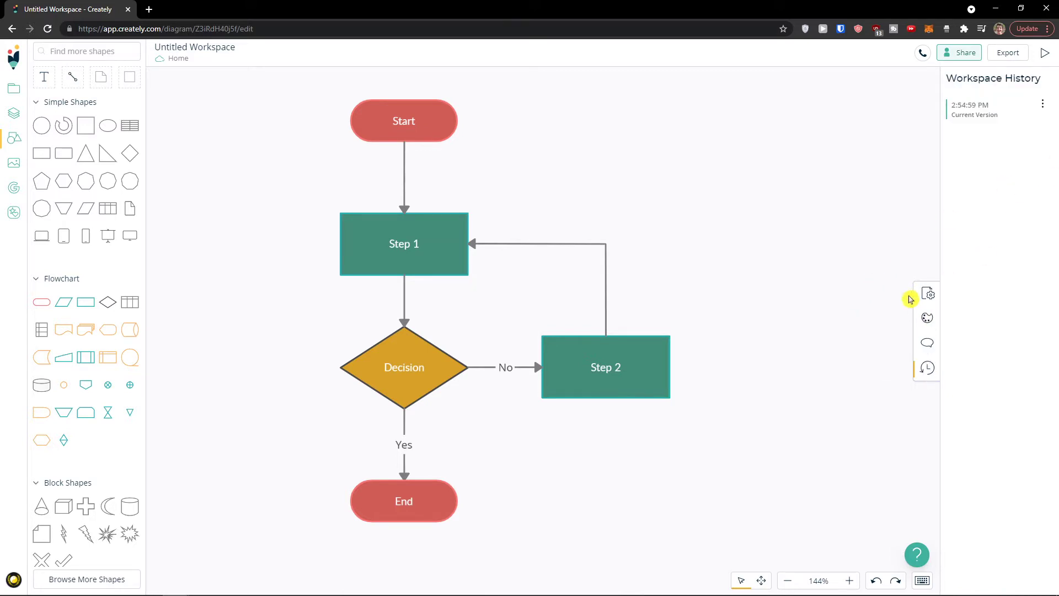
{"action": "left_click", "coordinate": [930, 374]}
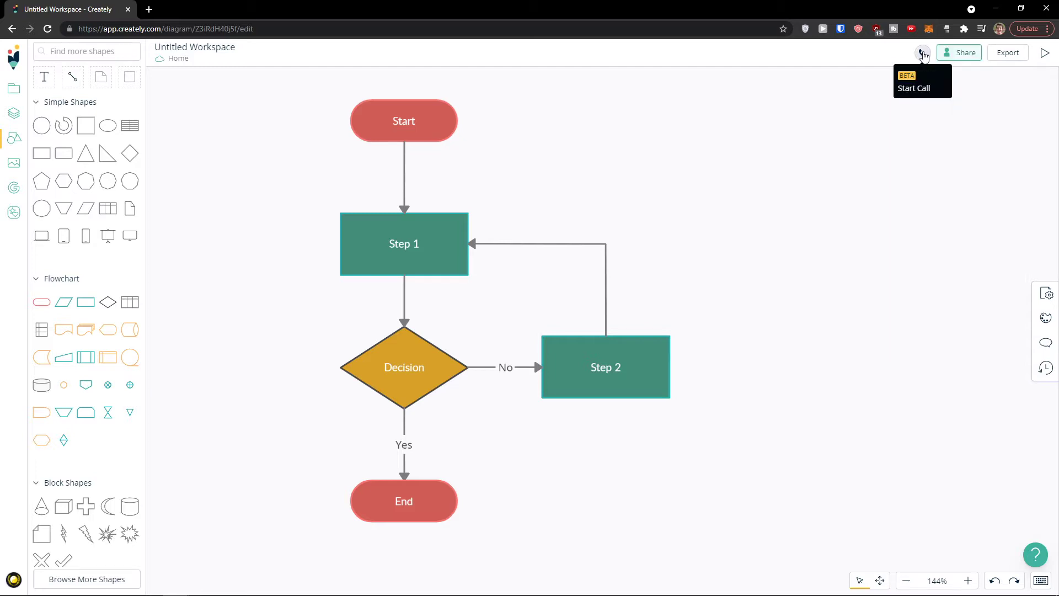
Open the workspace's sharing settings at the collaborator invitation and enlarge the browser page to 125%.
{"action": "left_click", "coordinate": [968, 53]}
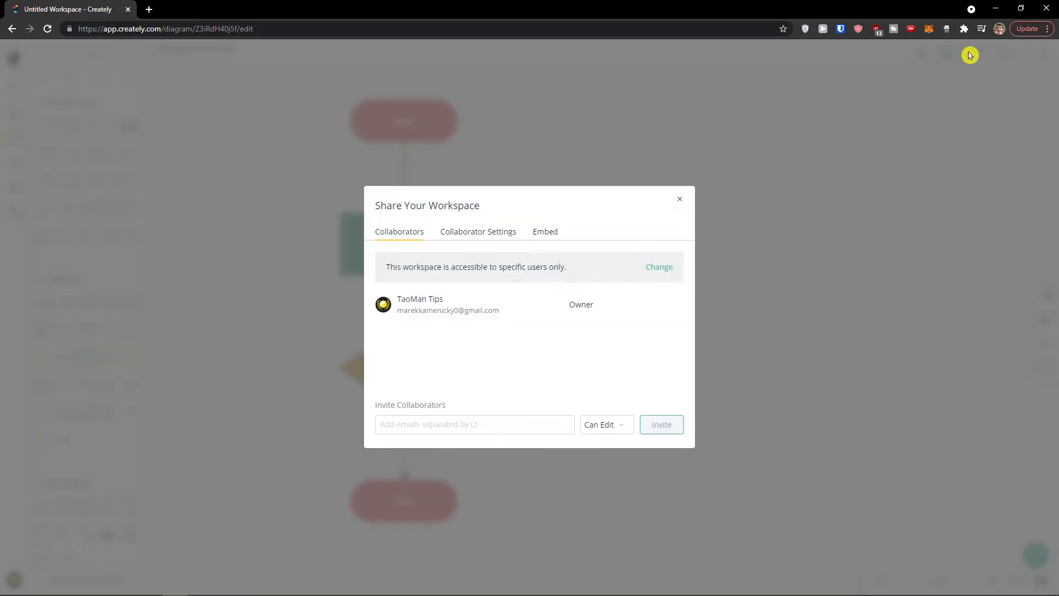
{"action": "left_click", "coordinate": [401, 425]}
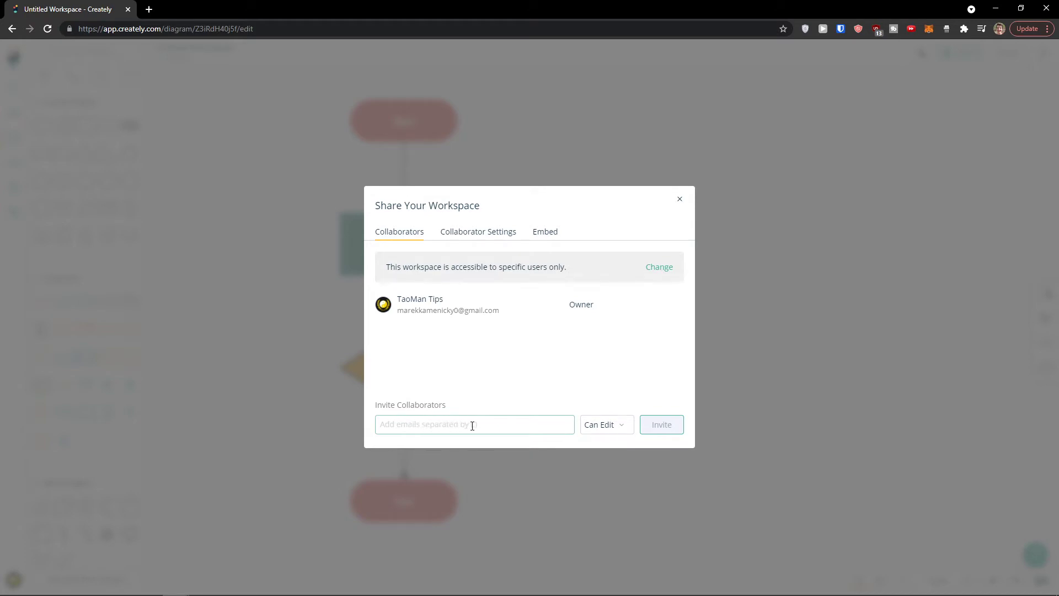
{"action": "key", "text": "ctrl+plus"}
{"action": "key", "text": "ctrl+plus"}
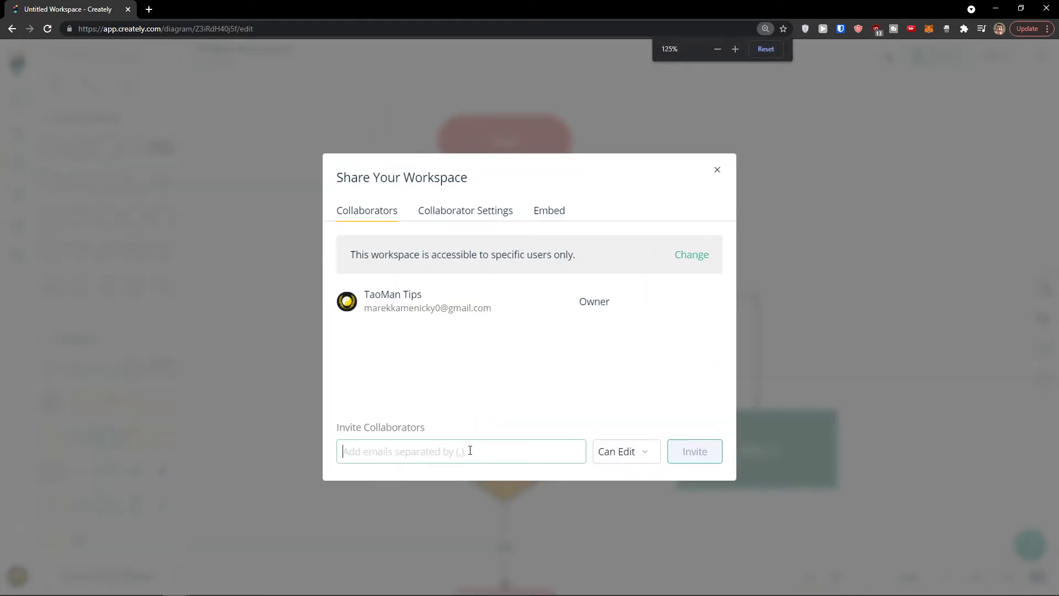
Try entering a collaborator's e-mail with the Can Edit permission, clear the entry and close the sharing settings.
{"action": "left_click", "coordinate": [622, 454]}
{"action": "left_click", "coordinate": [507, 453]}
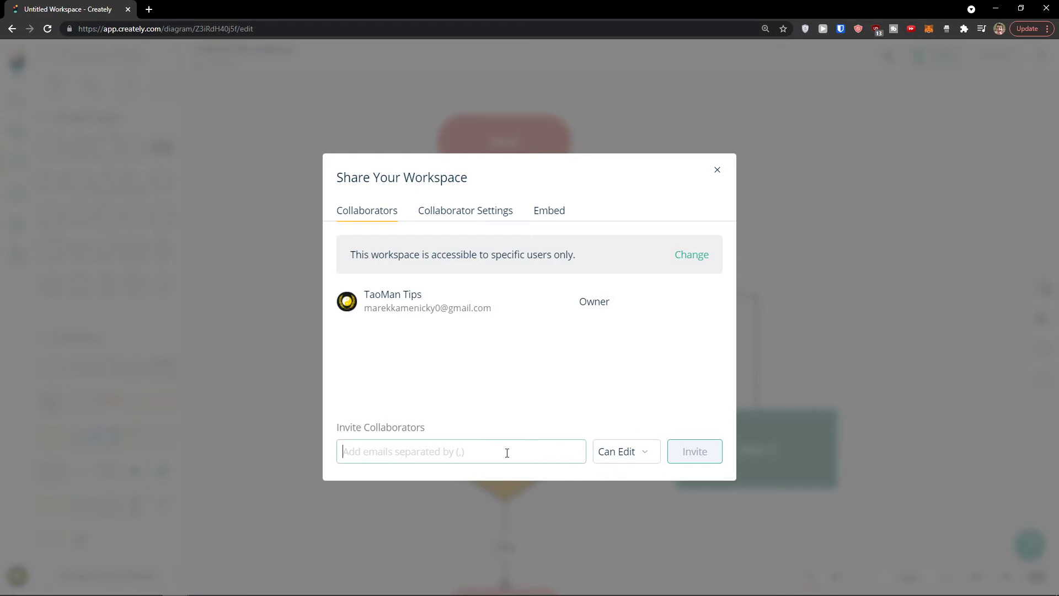
{"action": "type", "text": "data"}
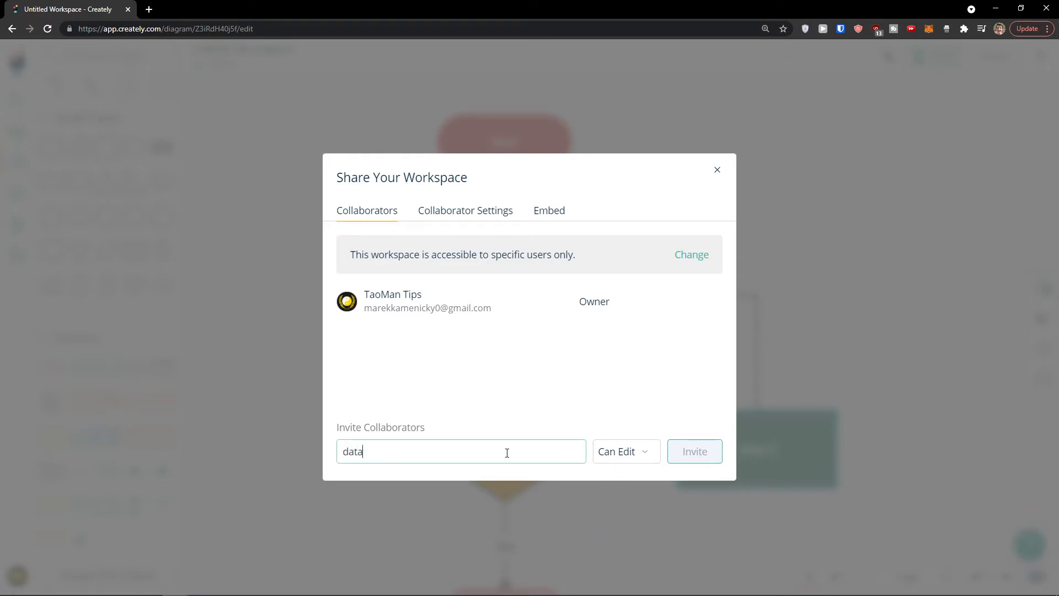
{"action": "key", "text": "BackSpace"}
{"action": "key", "text": "BackSpace"}
{"action": "key", "text": "BackSpace"}
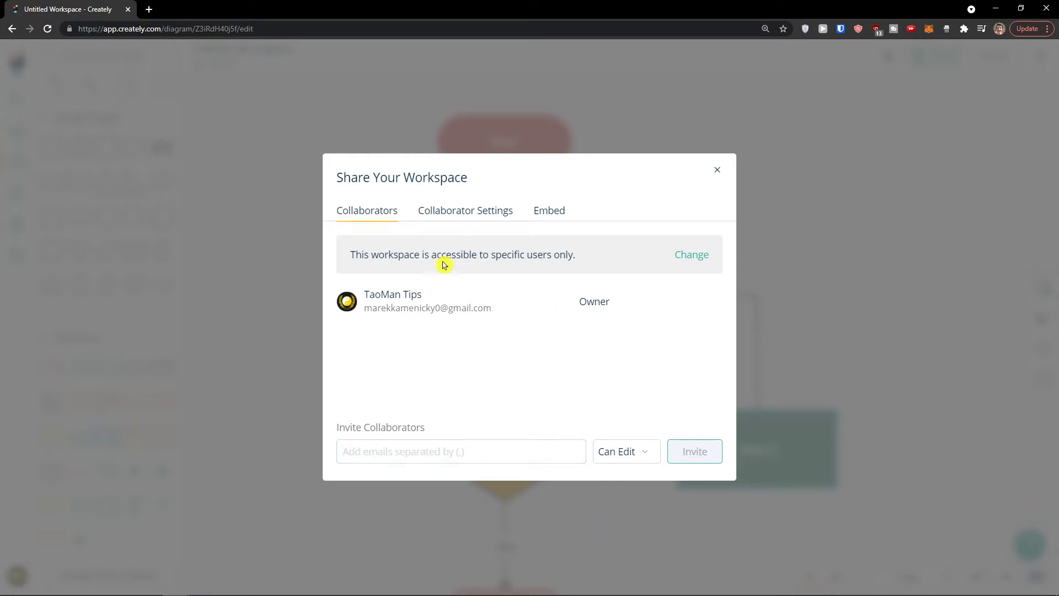
{"action": "left_click", "coordinate": [717, 170]}
Review the export formats offered for the workspace and preview the Square among the simple shapes.
{"action": "left_click", "coordinate": [1000, 56]}
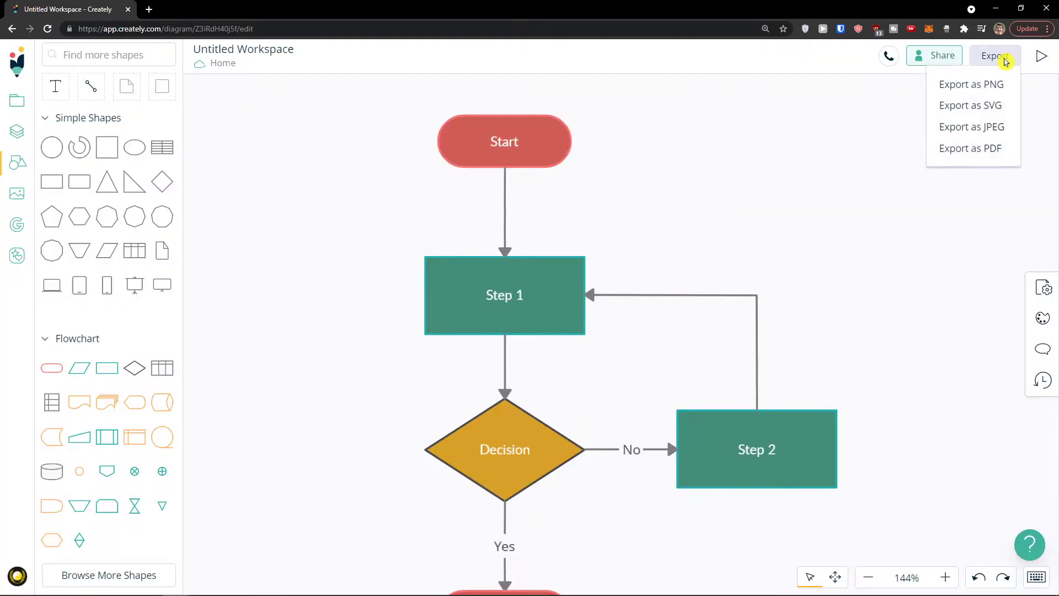
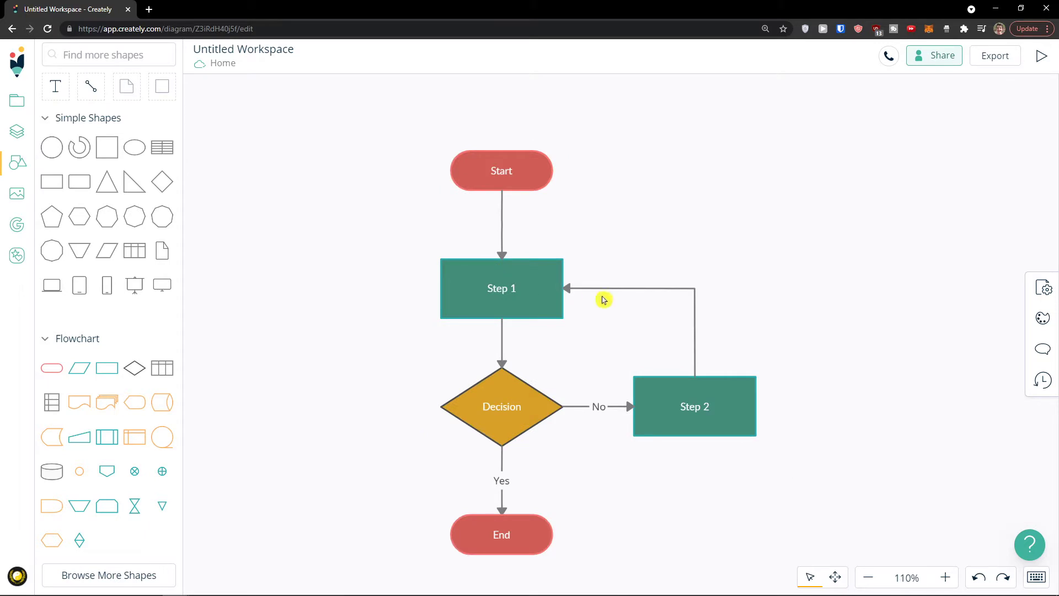
{"action": "left_click_drag", "start_coordinate": [626, 315], "coordinate": [605, 298]}
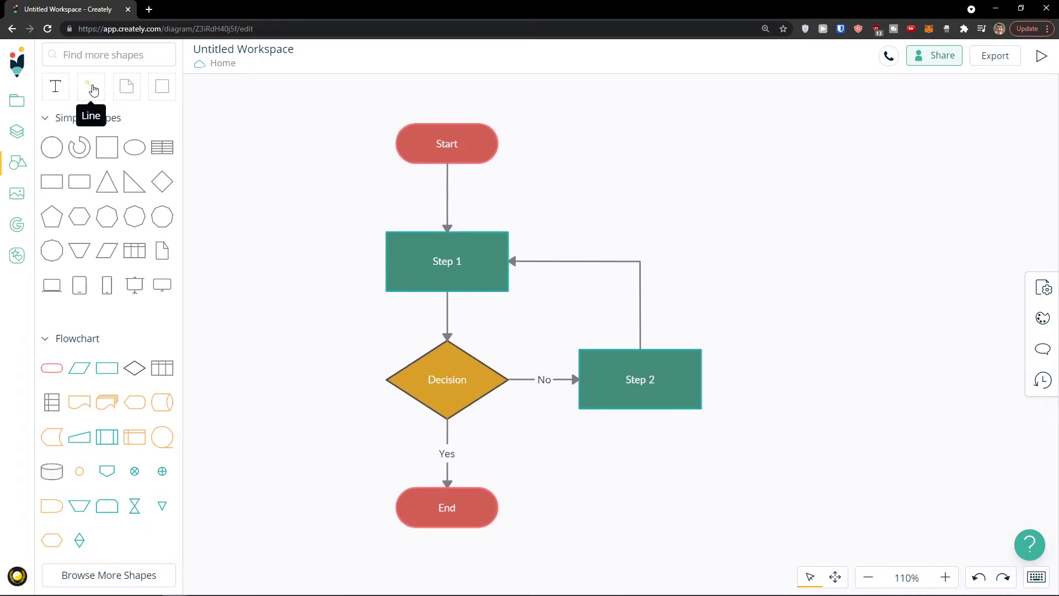
{"action": "mouse_move", "coordinate": [97, 151]}
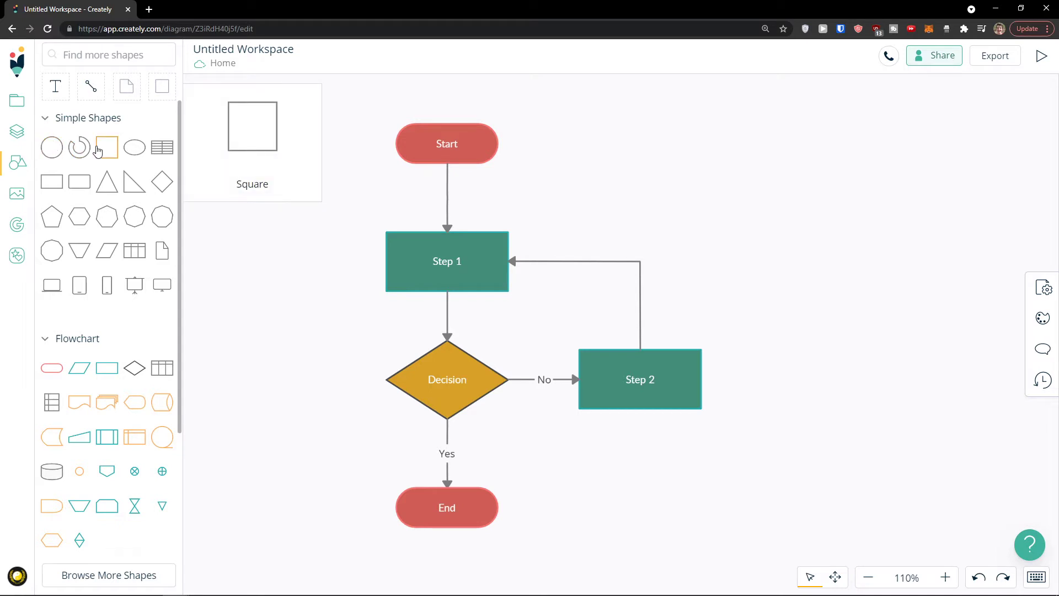
Preview the simple shapes and place a Square on the empty canvas beside the flowchart, beyond Step 2.
{"action": "mouse_move", "coordinate": [132, 184]}
{"action": "mouse_move", "coordinate": [90, 190]}
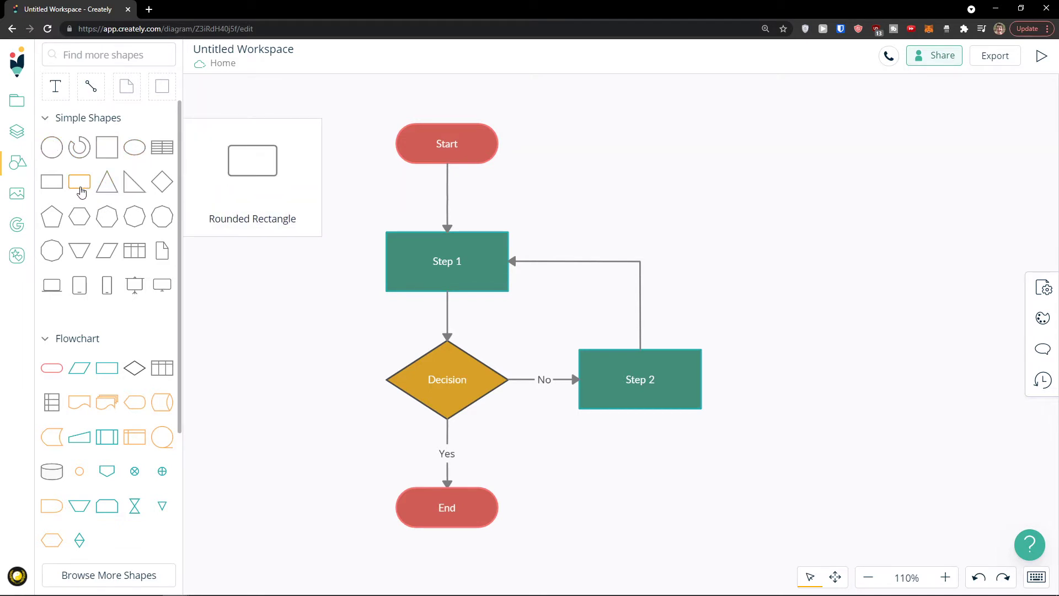
{"action": "mouse_move", "coordinate": [74, 225]}
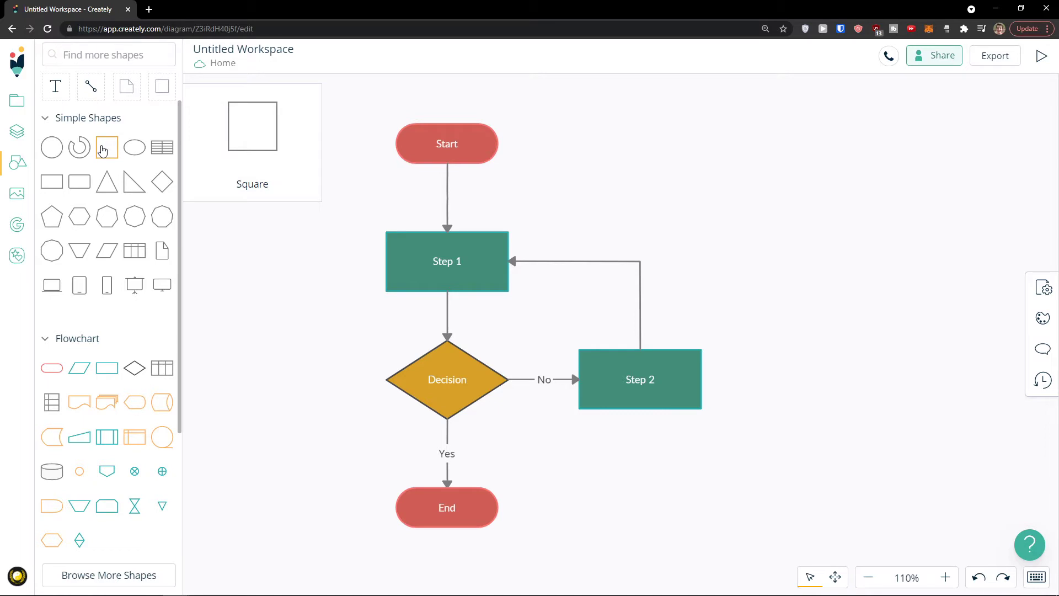
{"action": "left_click_drag", "start_coordinate": [103, 148], "coordinate": [473, 201]}
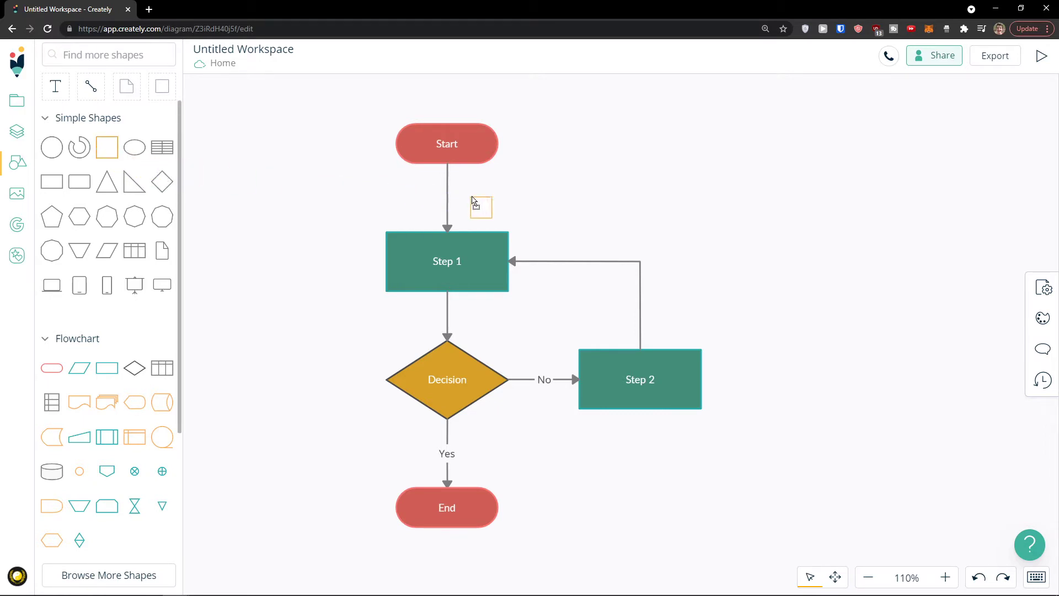
{"action": "left_click_drag", "start_coordinate": [756, 248], "coordinate": [773, 249]}
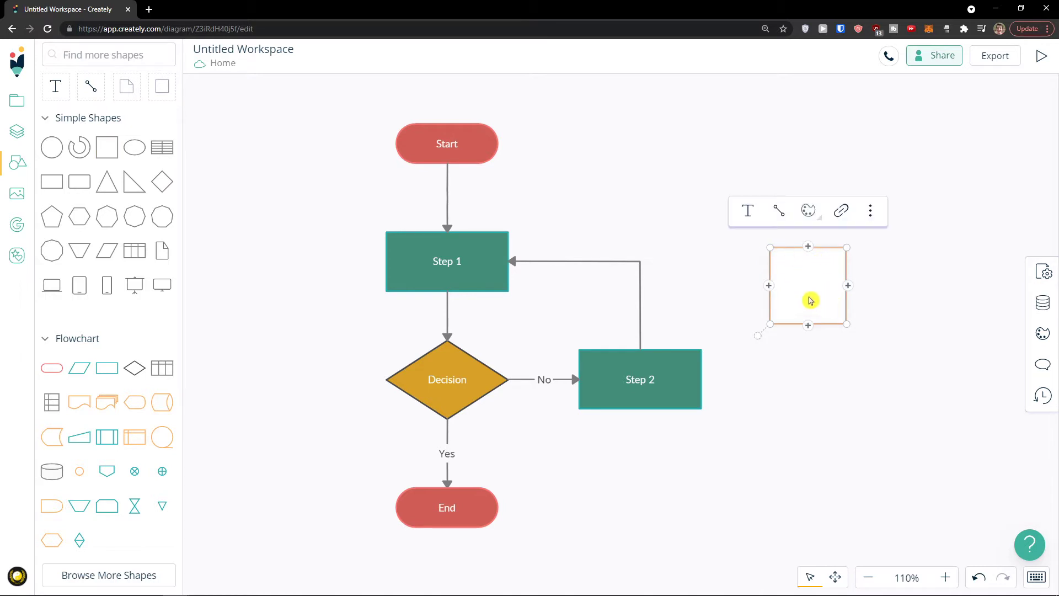
Try the letter "f" inside the new square, clear it and enlarge the square to nearly twice its placed width.
{"action": "type", "text": "f"}
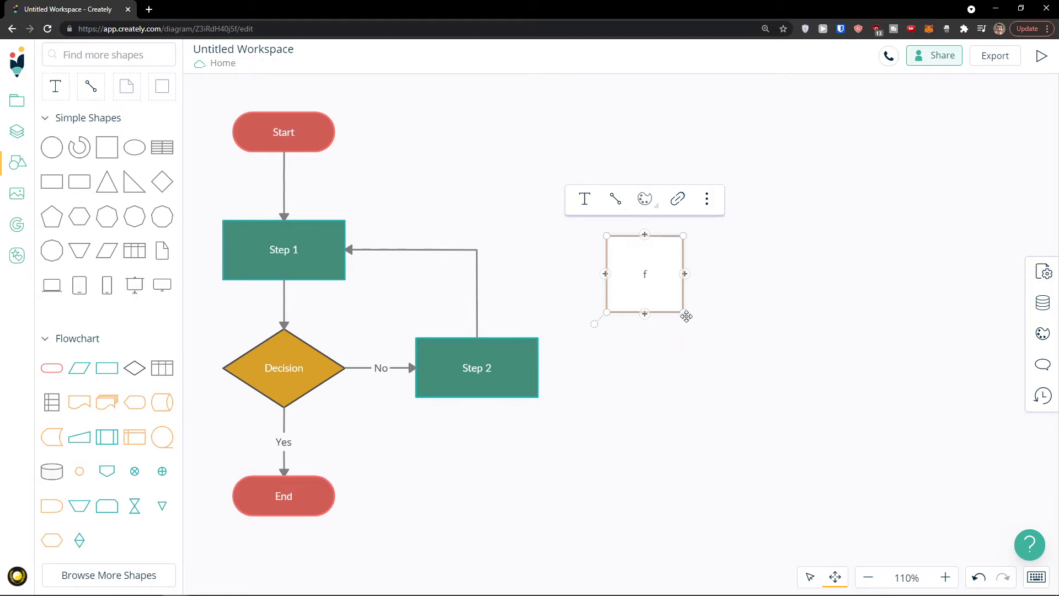
{"action": "left_click_drag", "start_coordinate": [686, 316], "coordinate": [665, 360]}
{"action": "left_click_drag", "start_coordinate": [673, 307], "coordinate": [653, 326]}
{"action": "double_click", "coordinate": [654, 328]}
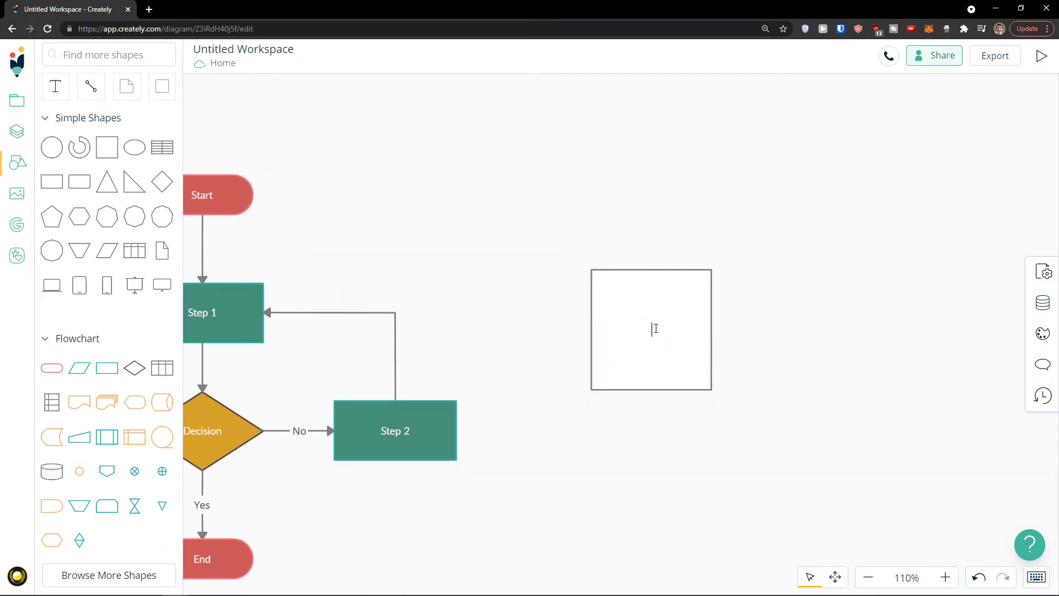
{"action": "left_click", "coordinate": [674, 371]}
{"action": "left_click_drag", "start_coordinate": [676, 371], "coordinate": [648, 300]}
{"action": "left_click_drag", "start_coordinate": [699, 335], "coordinate": [764, 398]}
{"action": "left_click_drag", "start_coordinate": [577, 214], "coordinate": [551, 200]}
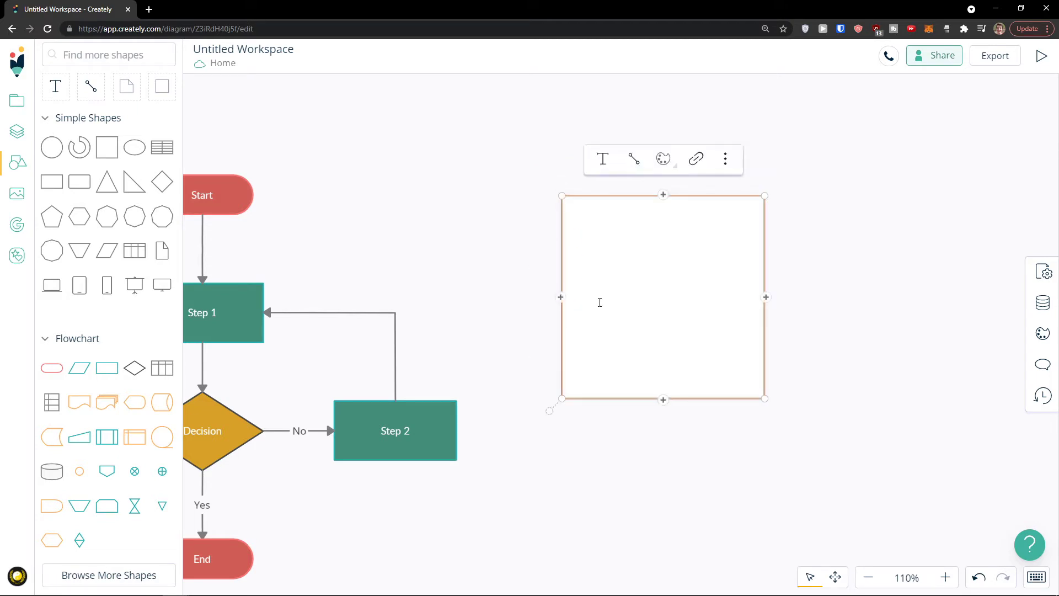
{"action": "left_click_drag", "start_coordinate": [561, 195], "coordinate": [625, 259]}
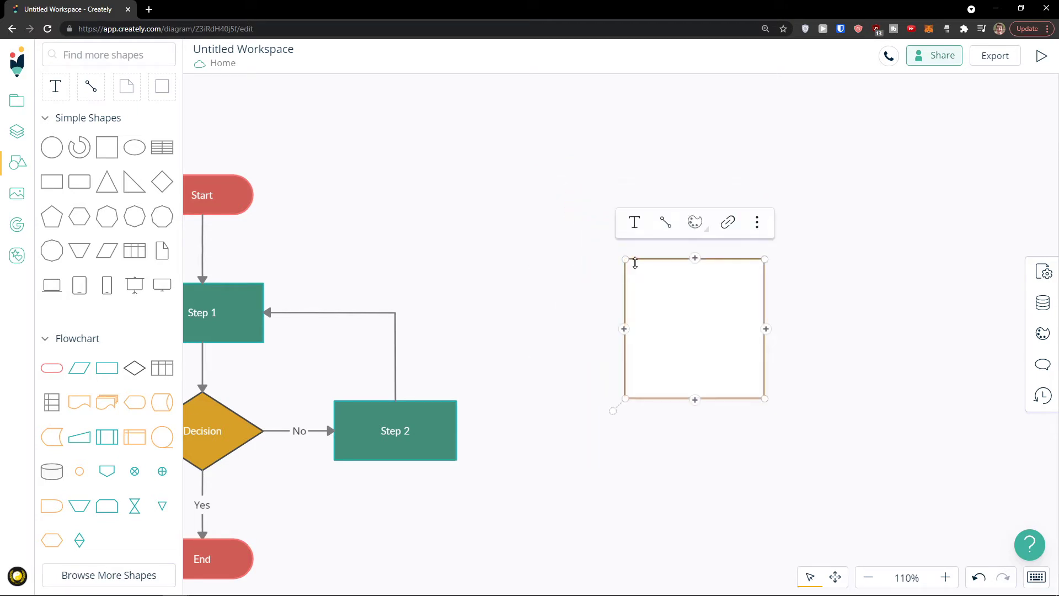
{"action": "left_click", "coordinate": [55, 89]}
{"action": "left_click", "coordinate": [534, 199]}
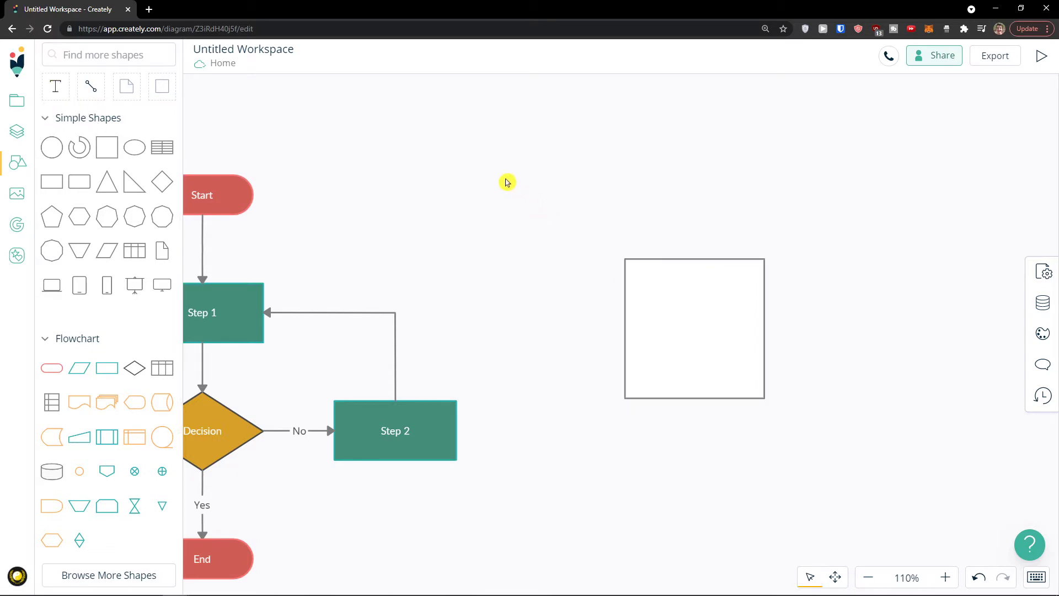
{"action": "left_click", "coordinate": [55, 88]}
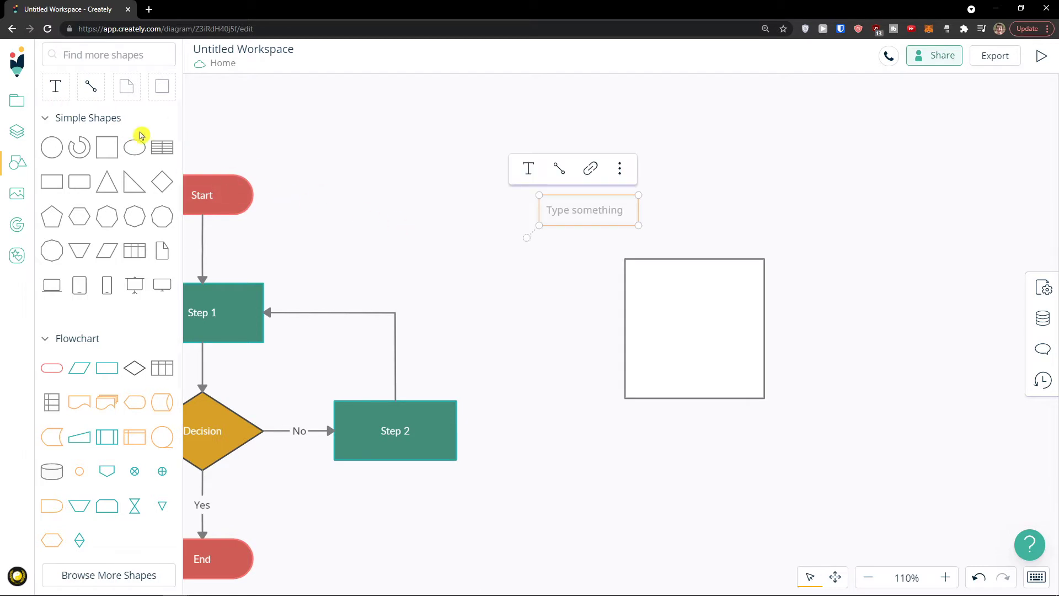
{"action": "left_click", "coordinate": [591, 210]}
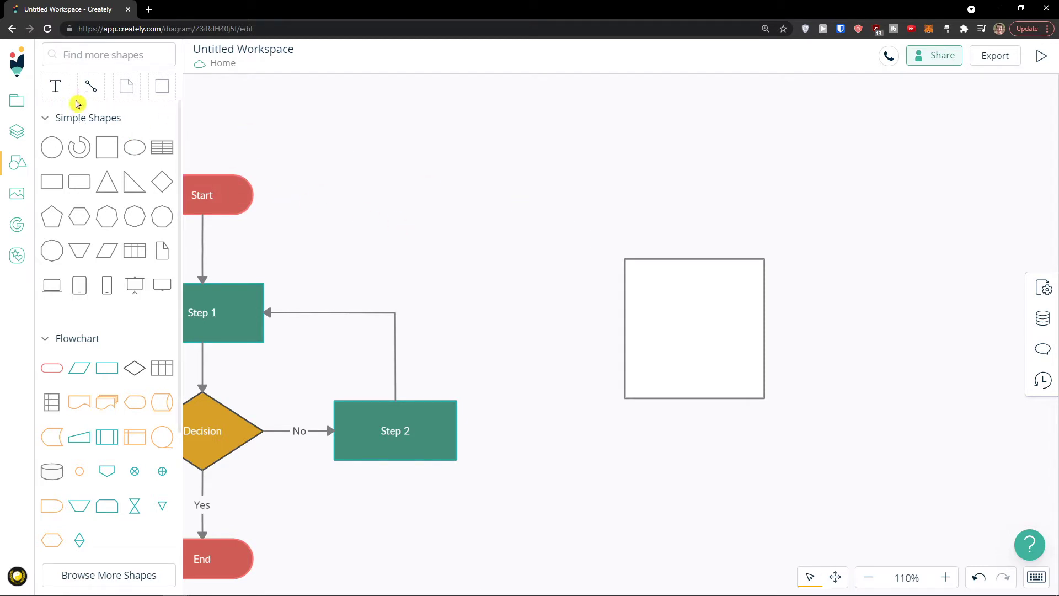
{"action": "left_click", "coordinate": [54, 97]}
{"action": "left_click", "coordinate": [566, 213]}
{"action": "key", "text": "ctrl+a"}
{"action": "key", "text": "BackSpace"}
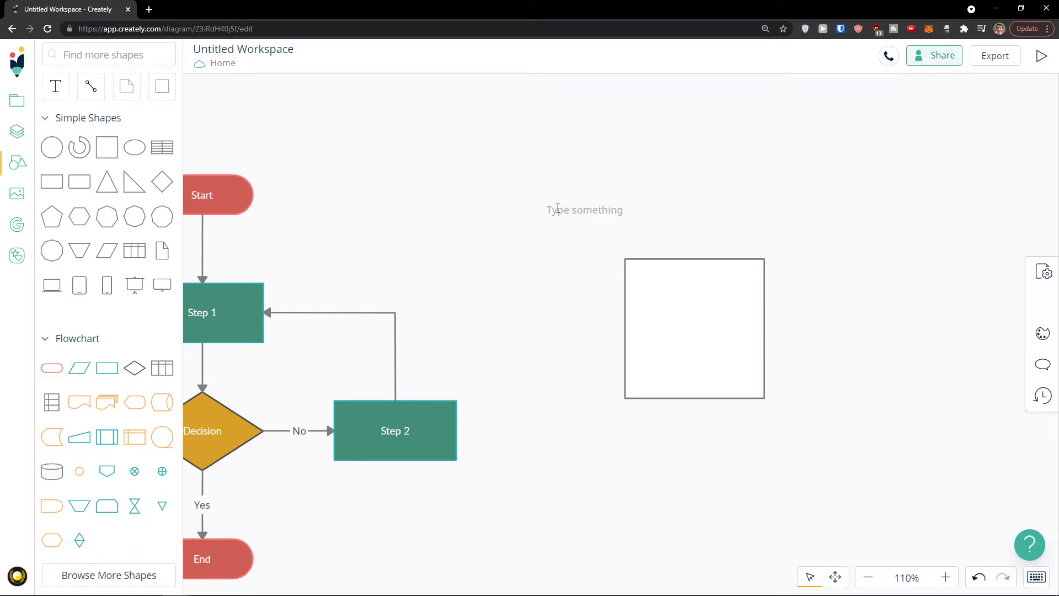
{"action": "key", "text": "Escape"}
Add a text box reading "This is a square" and move it directly above the square.
{"action": "left_click", "coordinate": [62, 94]}
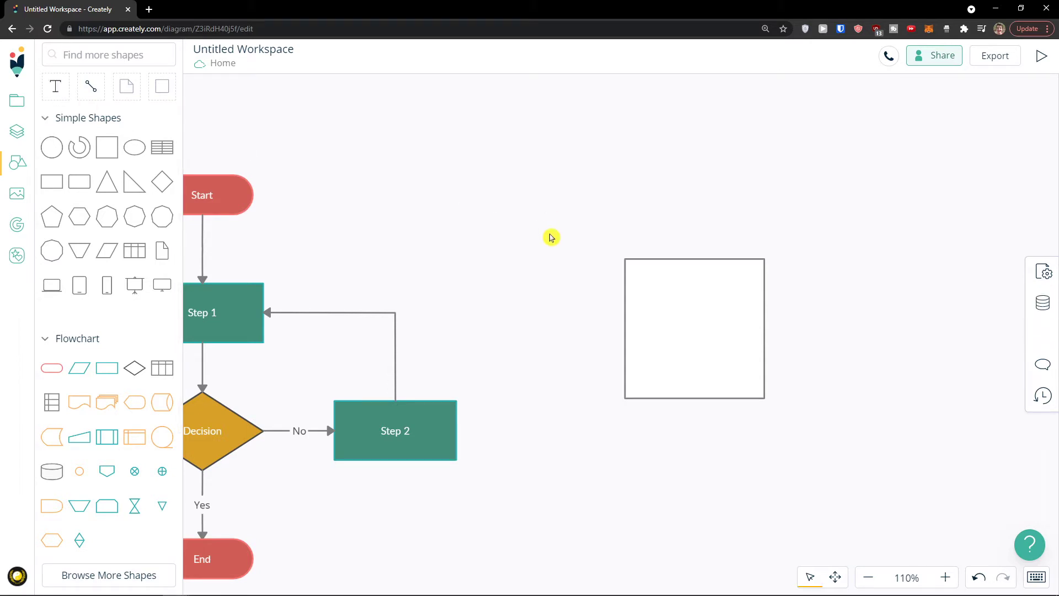
{"action": "left_click", "coordinate": [526, 201]}
{"action": "key", "text": "Escape"}
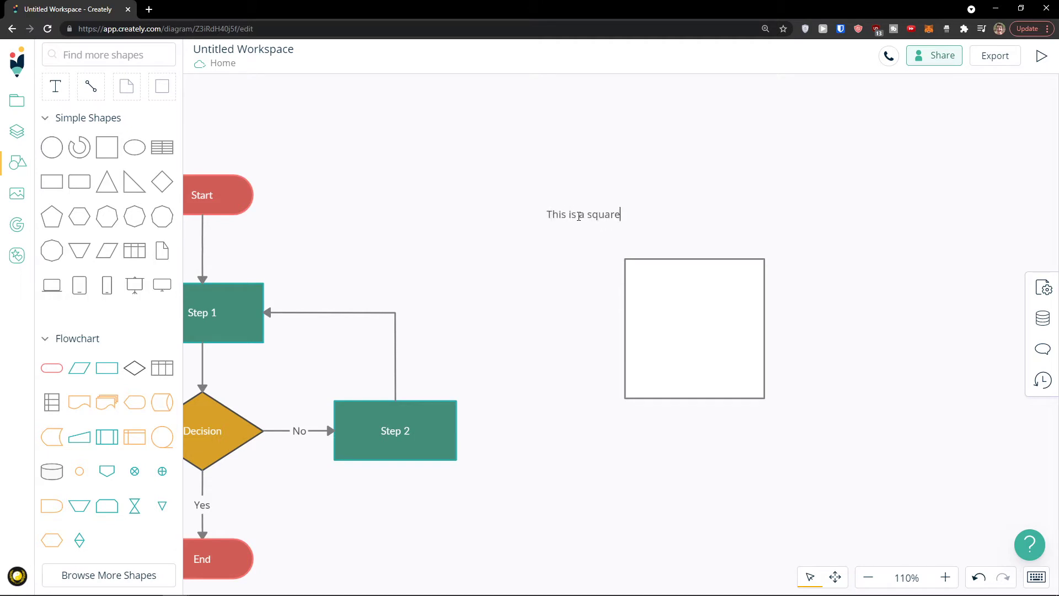
{"action": "left_click", "coordinate": [560, 211]}
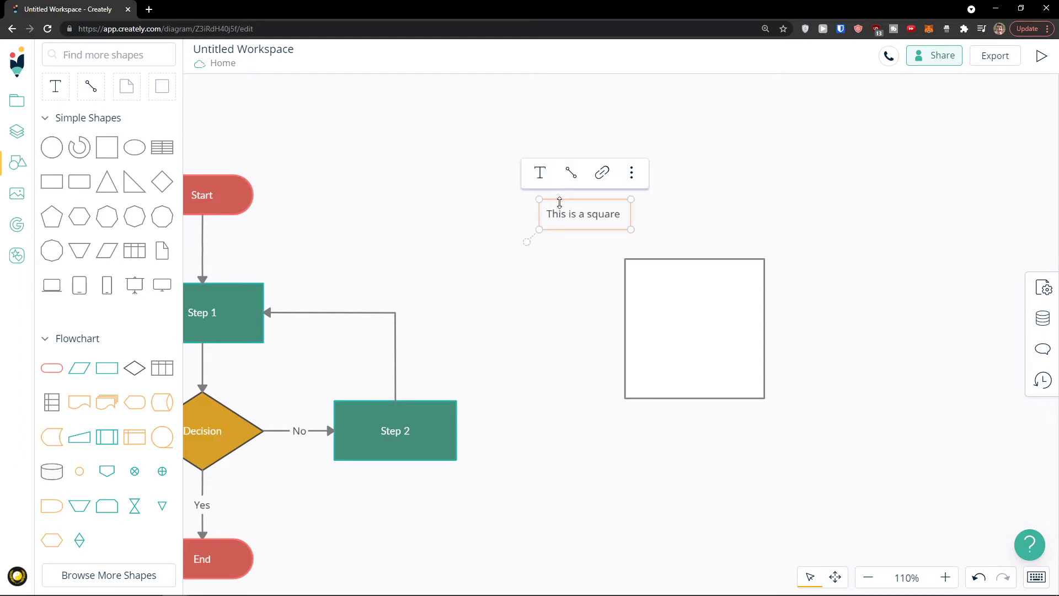
{"action": "left_click", "coordinate": [561, 211]}
{"action": "left_click_drag", "start_coordinate": [535, 245], "coordinate": [630, 239]}
Look through the font sizes offered for the "This is a square" label and send the label backwards.
{"action": "left_click", "coordinate": [644, 184]}
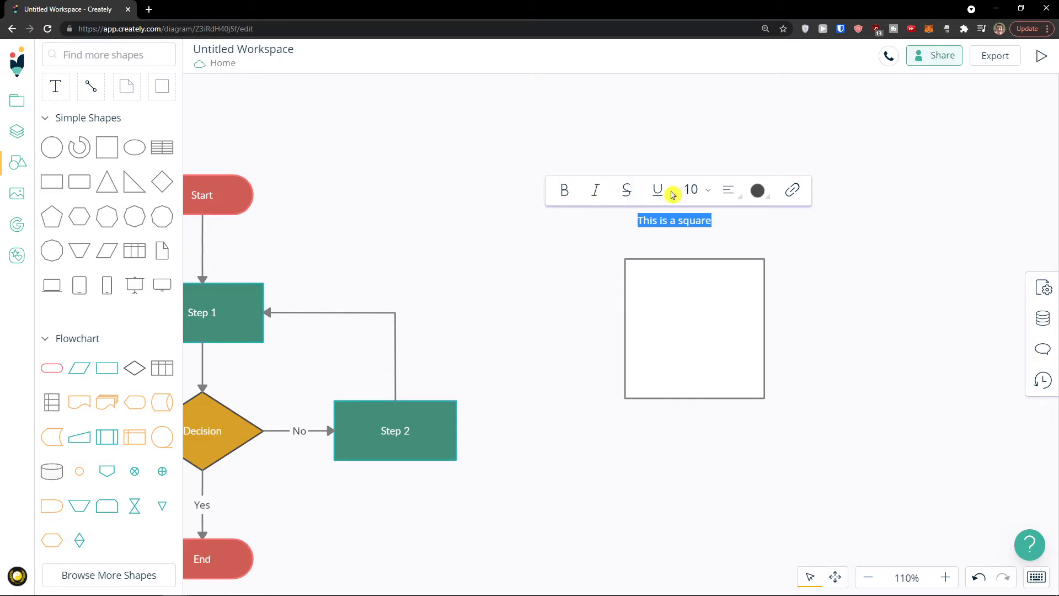
{"action": "left_click", "coordinate": [698, 191]}
{"action": "left_click", "coordinate": [663, 220]}
{"action": "left_click", "coordinate": [710, 223]}
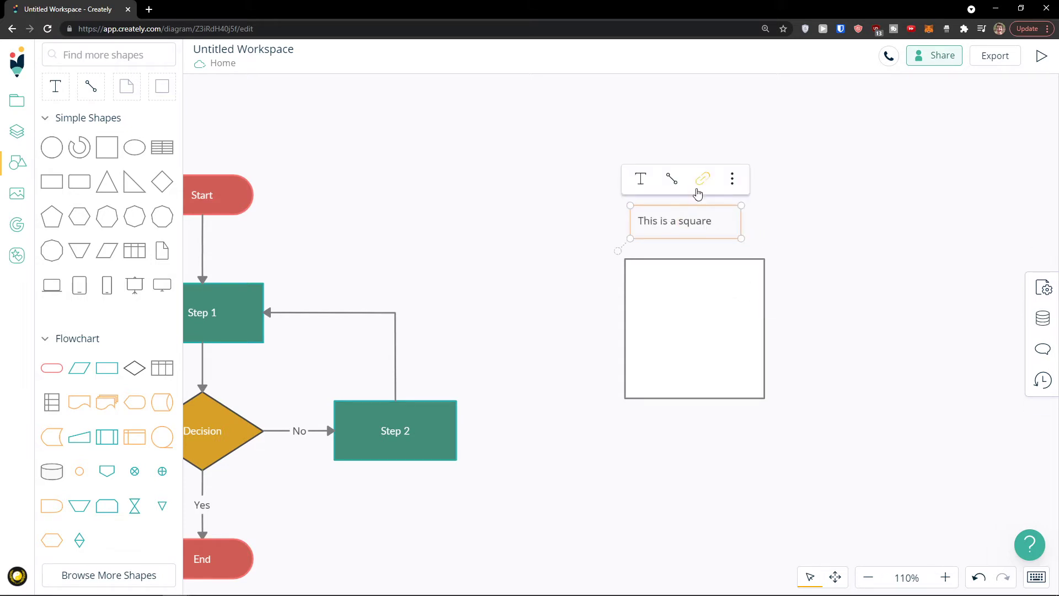
{"action": "left_click", "coordinate": [734, 179]}
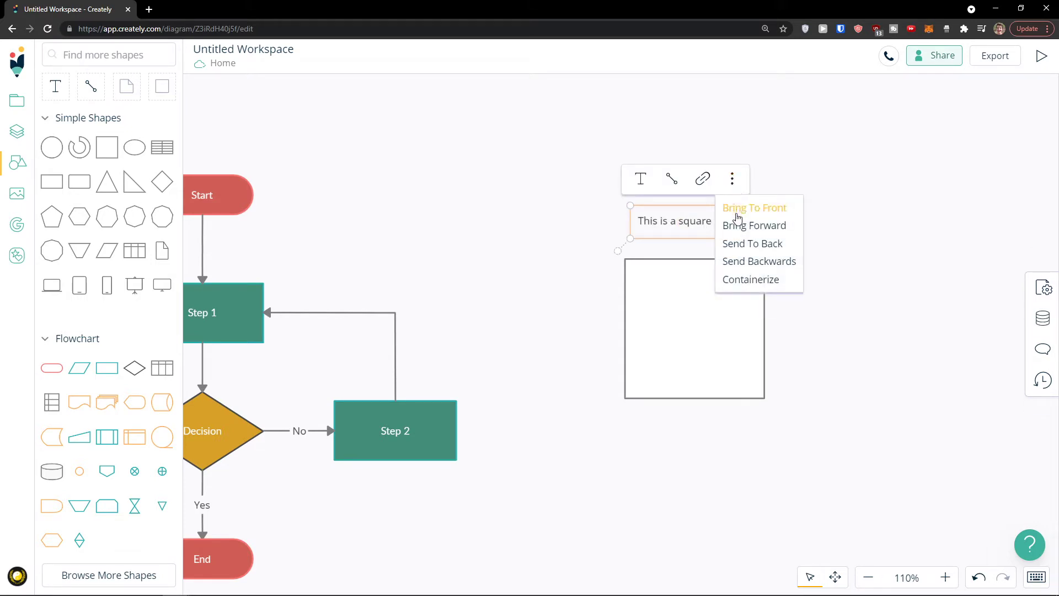
{"action": "left_click", "coordinate": [736, 260]}
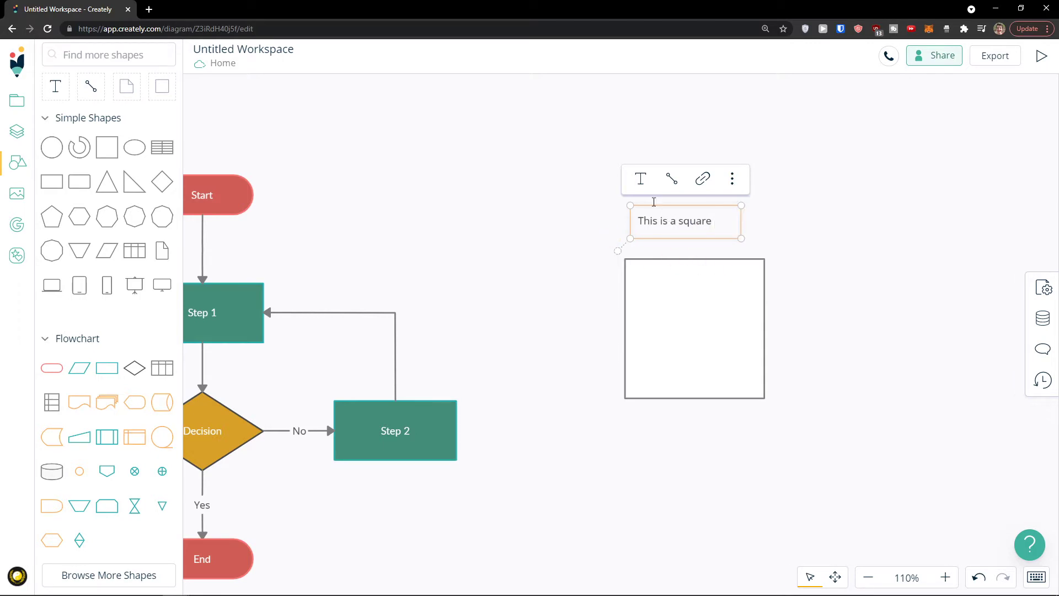
Try font sizes 24, 20 and 18 on the "This is a square" label and settle on 14.
{"action": "left_click", "coordinate": [641, 181]}
{"action": "left_click", "coordinate": [709, 192]}
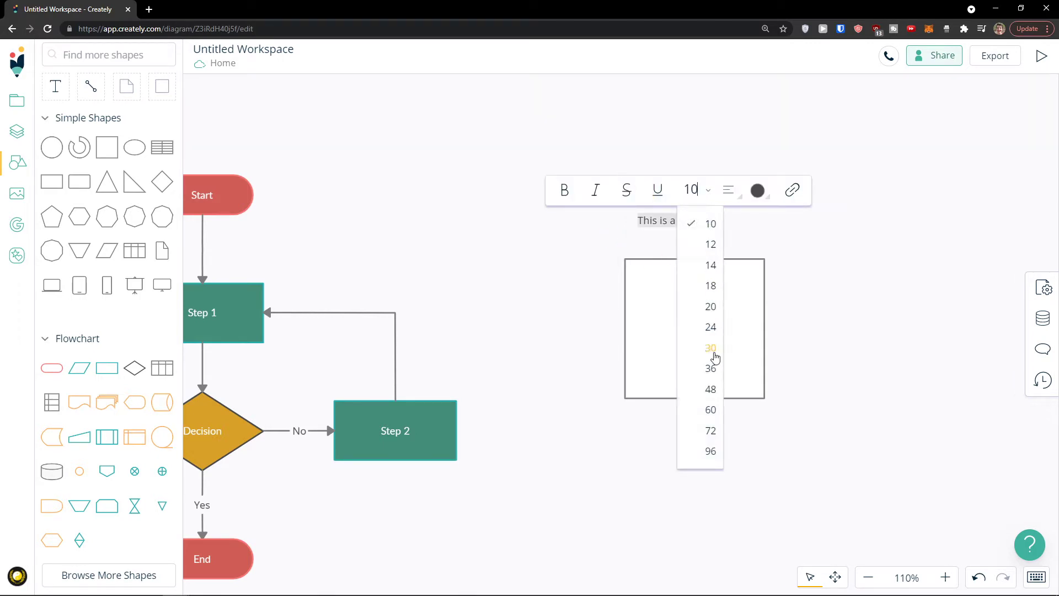
{"action": "left_click", "coordinate": [711, 324]}
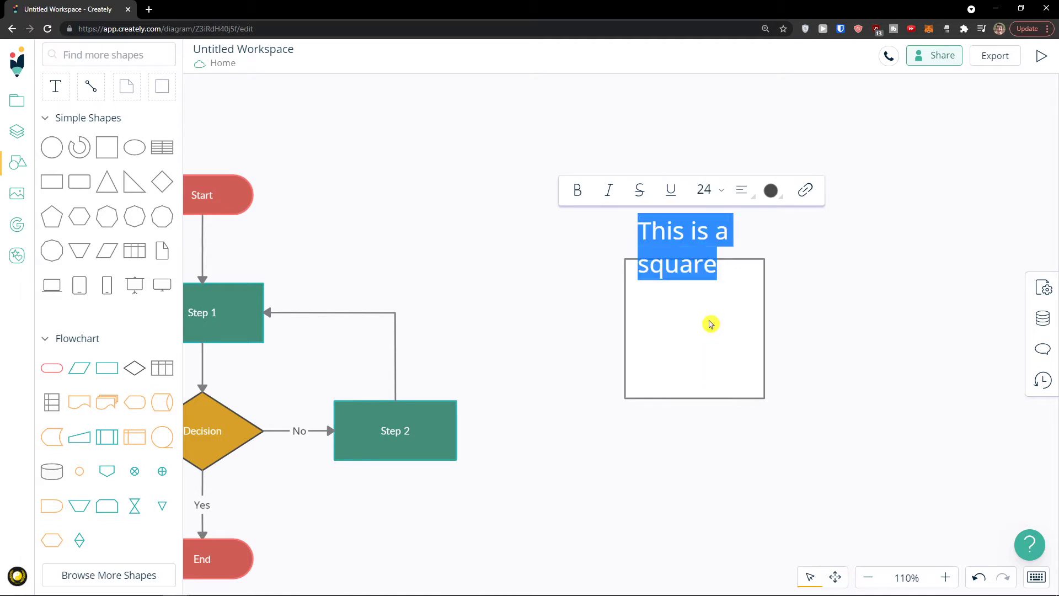
{"action": "left_click", "coordinate": [704, 190]}
{"action": "left_click", "coordinate": [722, 306]}
{"action": "left_click", "coordinate": [696, 190]}
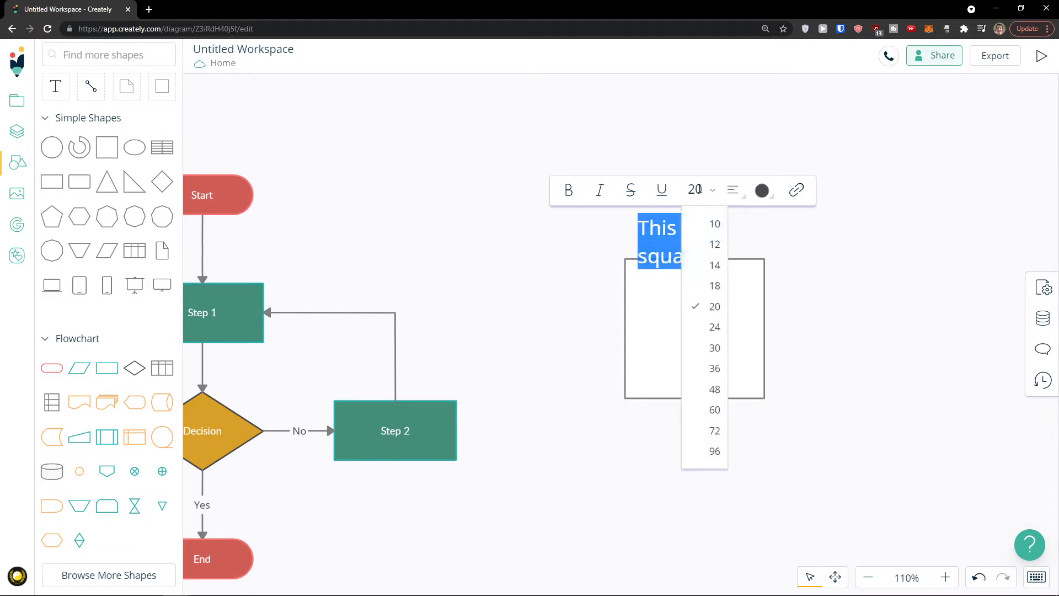
{"action": "left_click", "coordinate": [715, 285]}
{"action": "left_click", "coordinate": [693, 190]}
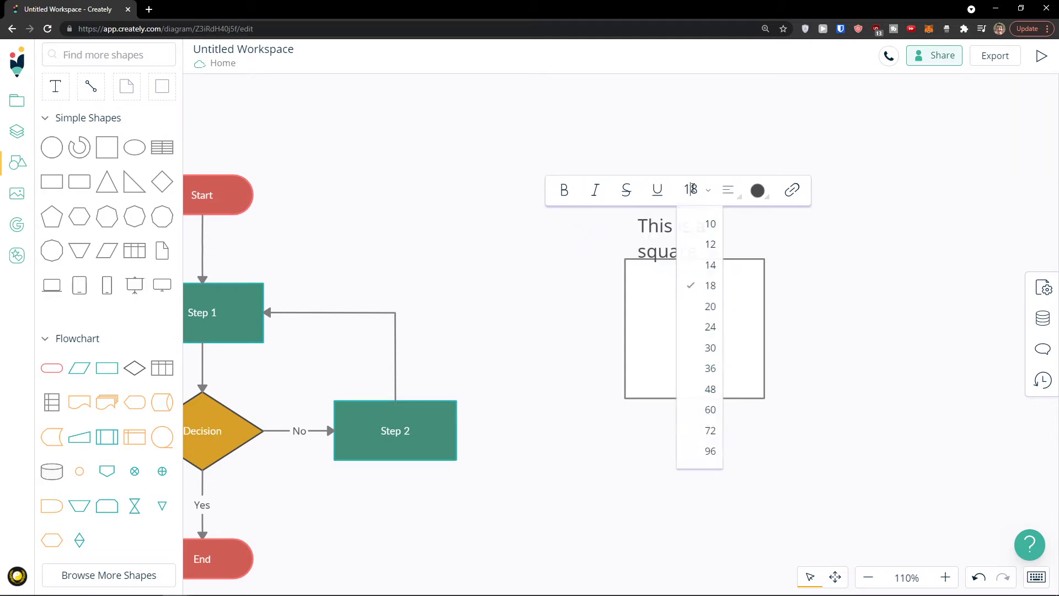
{"action": "left_click", "coordinate": [710, 265]}
{"action": "left_click", "coordinate": [617, 246]}
{"action": "left_click", "coordinate": [651, 212]}
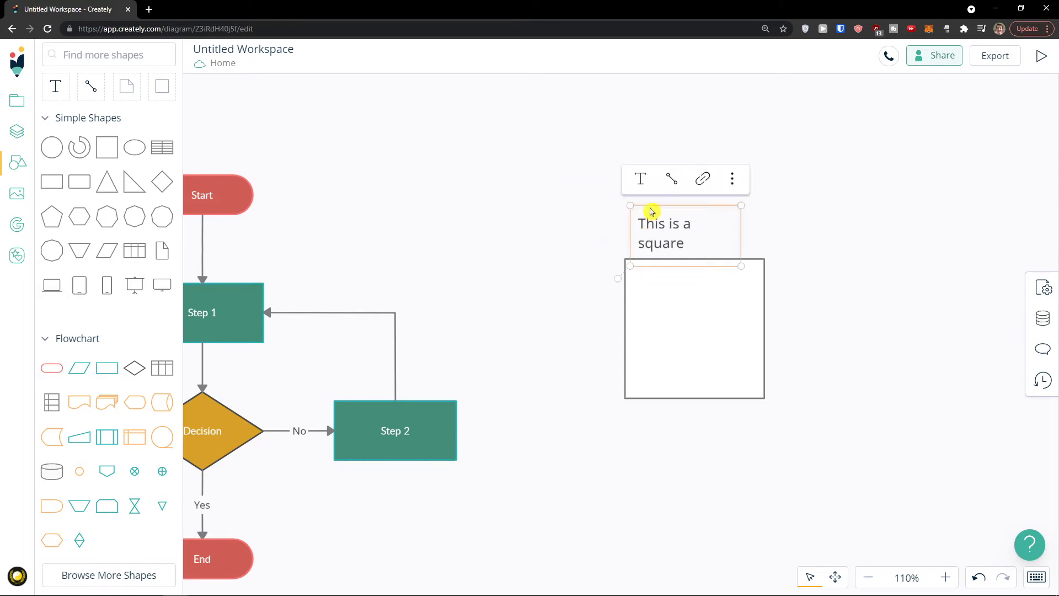
Widen the label's text box to fit its text on one line and align it with the square's upper edge.
{"action": "left_click_drag", "start_coordinate": [631, 205], "coordinate": [595, 225]}
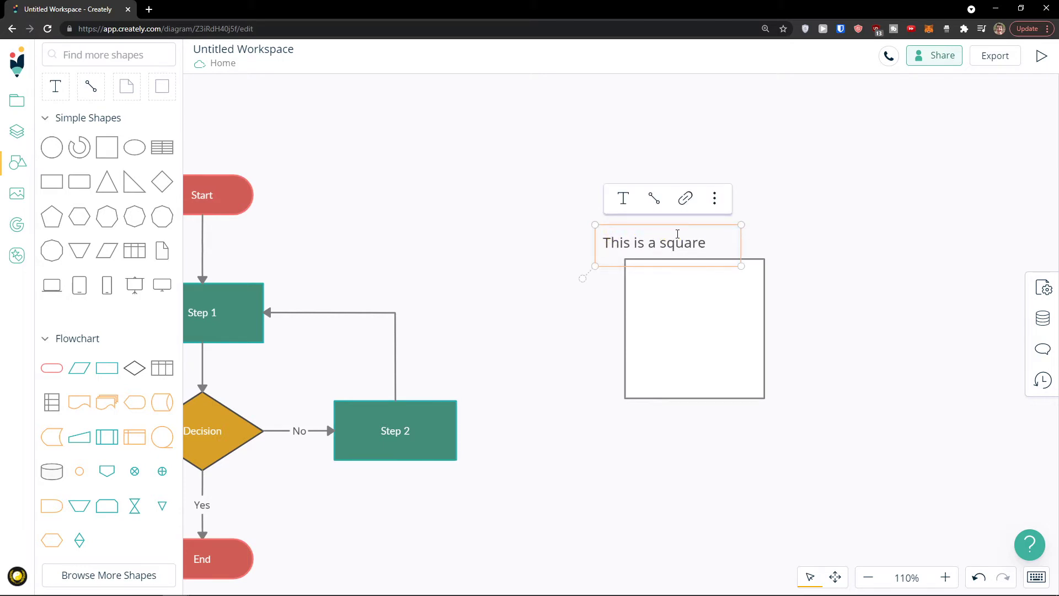
{"action": "left_click_drag", "start_coordinate": [741, 226], "coordinate": [764, 231]}
{"action": "left_click", "coordinate": [574, 239]}
{"action": "left_click_drag", "start_coordinate": [607, 243], "coordinate": [641, 237]}
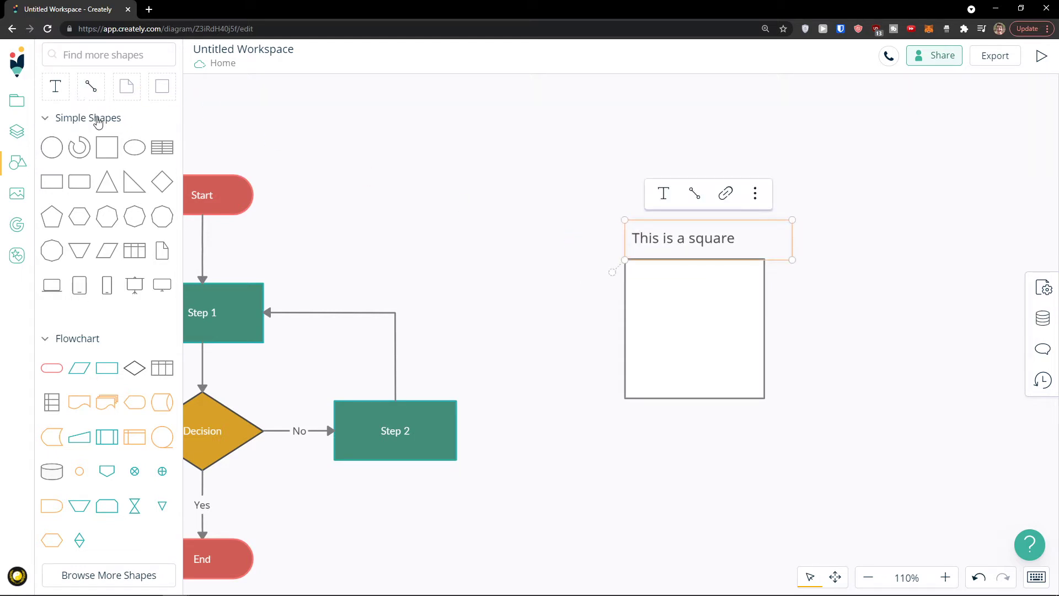
Draw a connector from the square's near side to the facing side of the Step 2 box.
{"action": "left_click", "coordinate": [660, 327]}
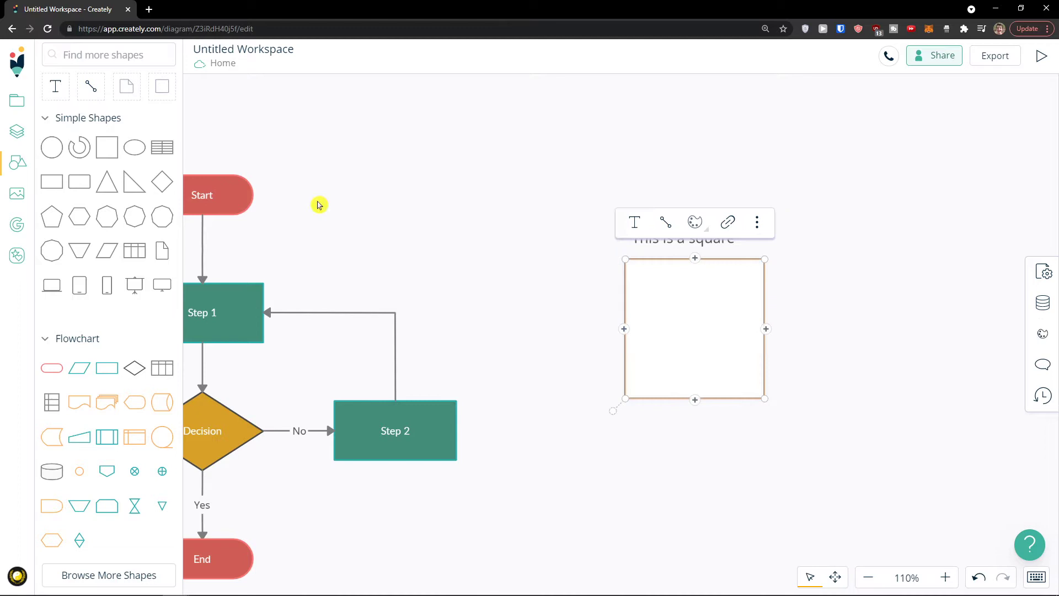
{"action": "left_click", "coordinate": [97, 96]}
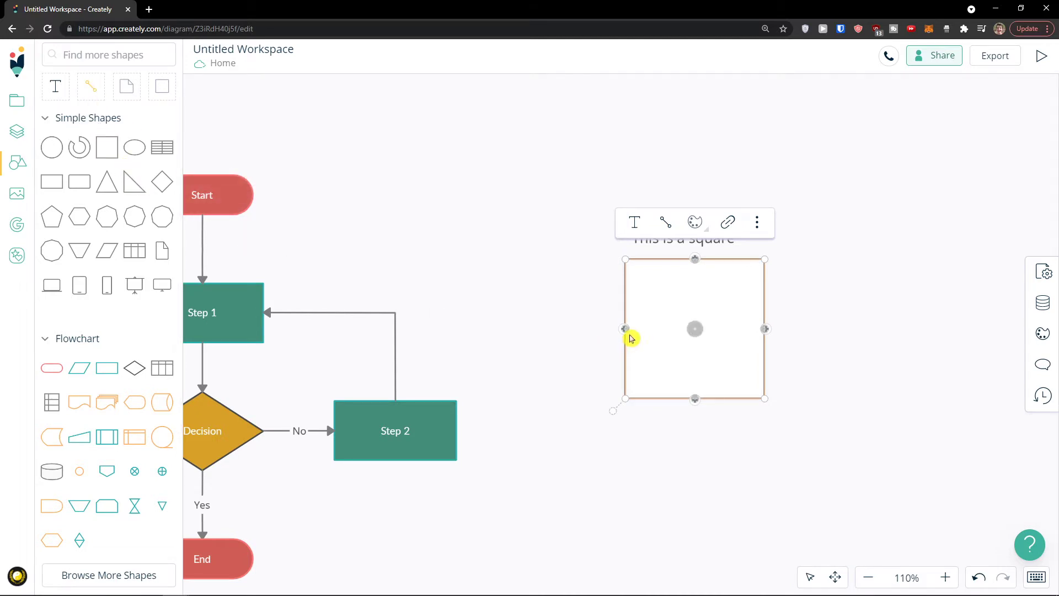
{"action": "left_click", "coordinate": [89, 102]}
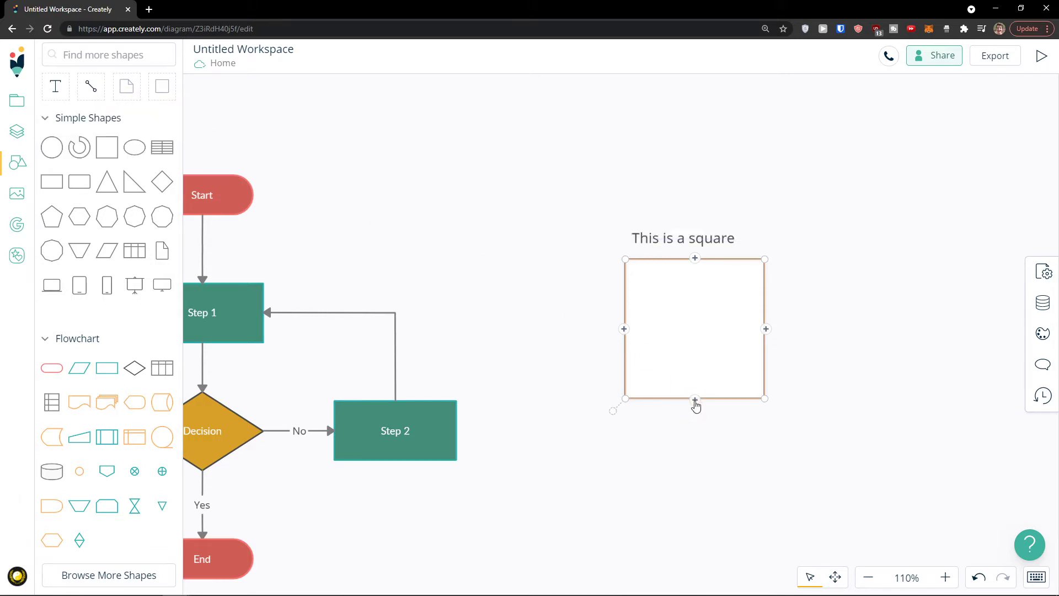
{"action": "left_click", "coordinate": [91, 86]}
{"action": "mouse_move", "coordinate": [630, 336]}
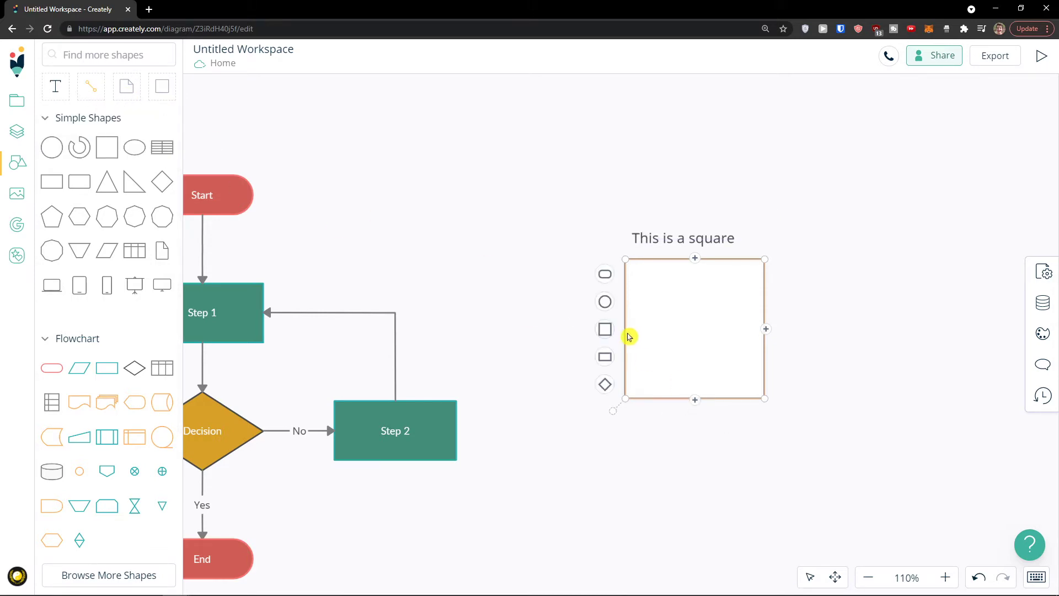
{"action": "mouse_move", "coordinate": [695, 401]}
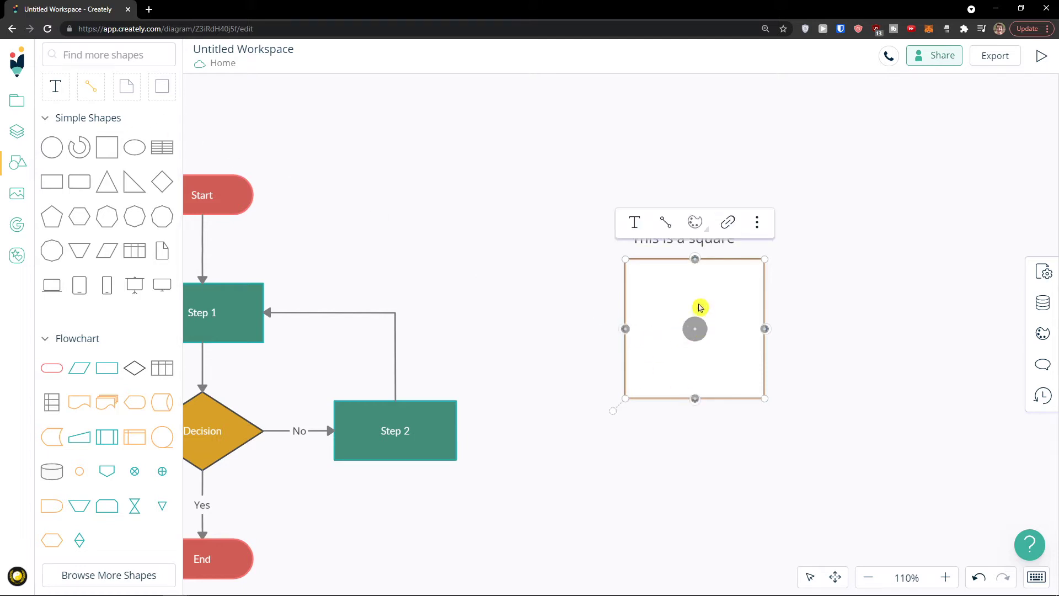
{"action": "left_click_drag", "start_coordinate": [625, 329], "coordinate": [459, 431]}
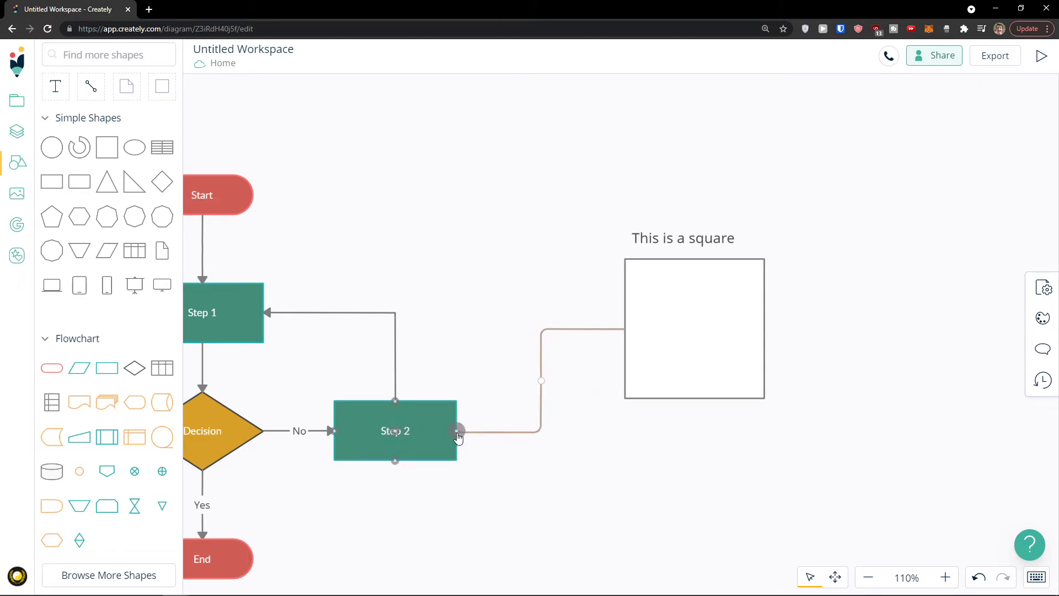
Try the Curved, Angled, Smooth Angled and Straight line styles on the connector between the square and Step 2.
{"action": "left_click", "coordinate": [451, 304]}
{"action": "left_click", "coordinate": [461, 337]}
{"action": "left_click", "coordinate": [454, 310]}
{"action": "left_click", "coordinate": [458, 337]}
{"action": "left_click", "coordinate": [455, 313]}
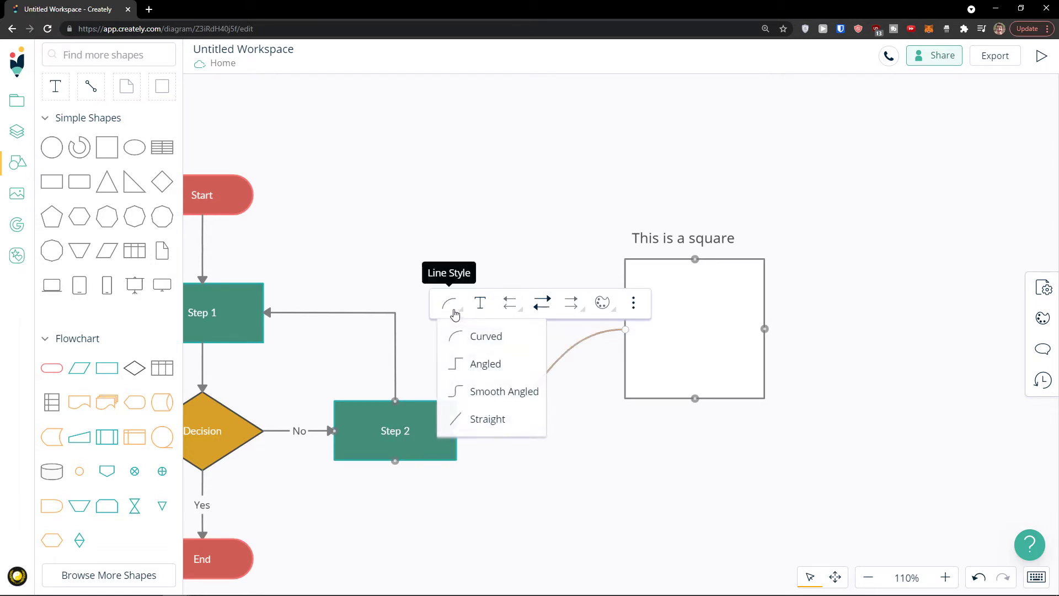
{"action": "left_click", "coordinate": [465, 365]}
{"action": "left_click", "coordinate": [450, 305]}
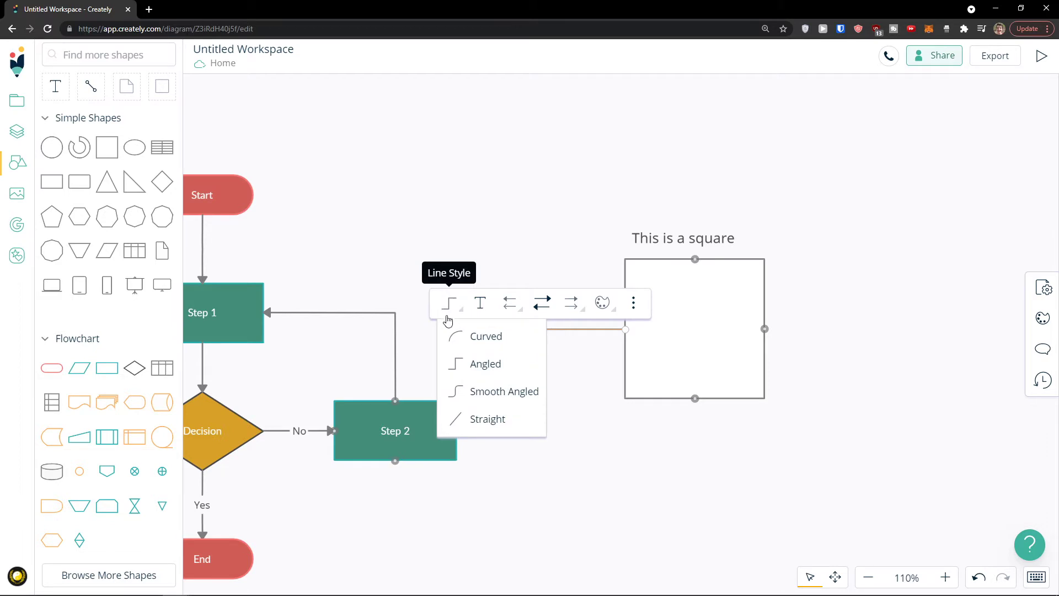
{"action": "left_click", "coordinate": [467, 392]}
{"action": "left_click", "coordinate": [449, 303]}
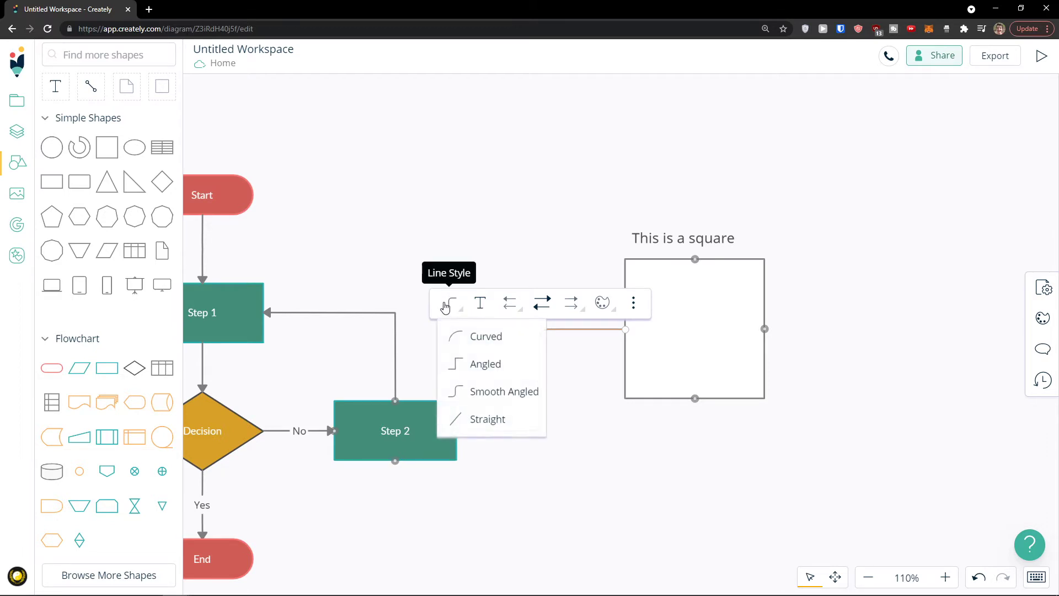
{"action": "left_click", "coordinate": [470, 418]}
{"action": "left_click", "coordinate": [450, 304]}
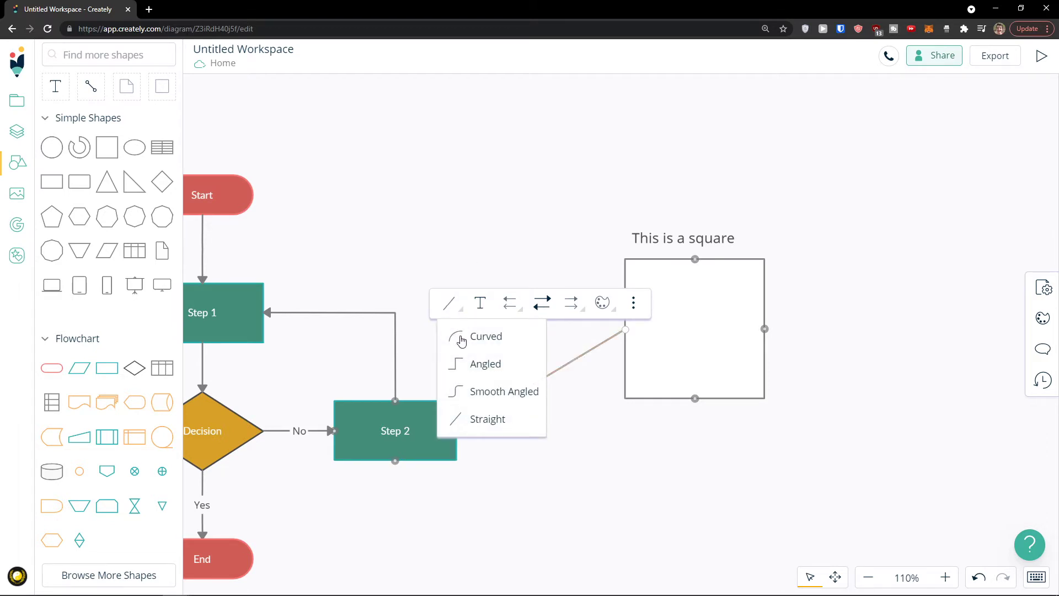
{"action": "left_click", "coordinate": [470, 338]}
{"action": "left_click", "coordinate": [451, 305]}
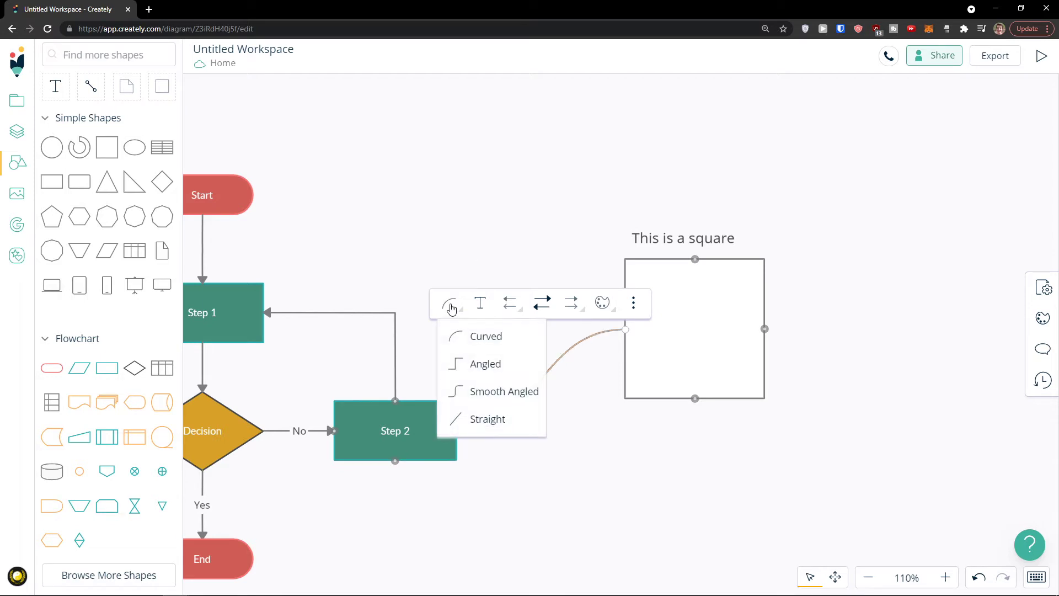
{"action": "left_click", "coordinate": [471, 365]}
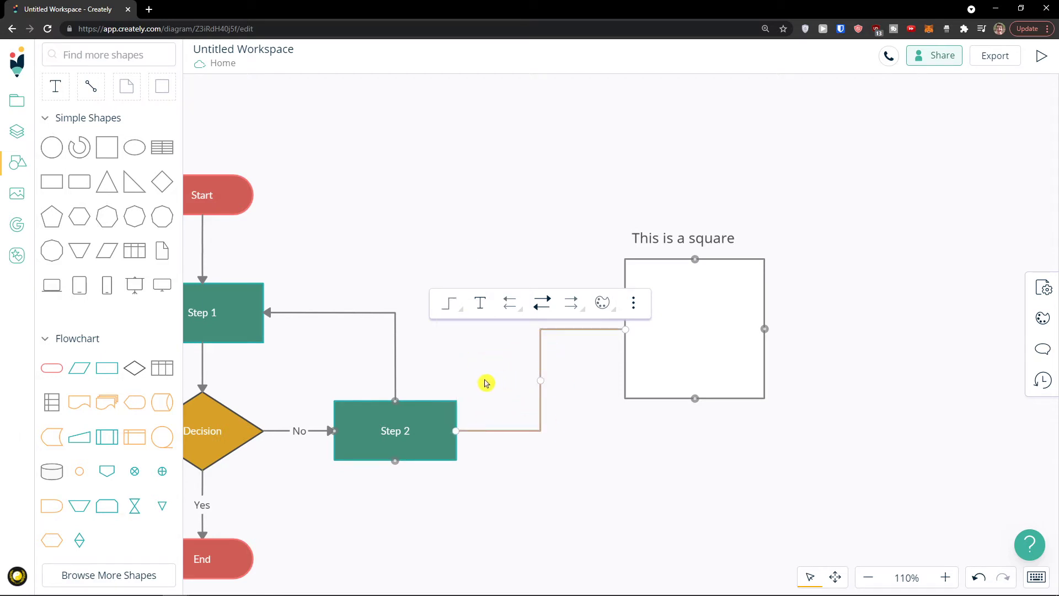
Set the line style of the connector between Step 2 and the square to Smooth Angled.
{"action": "left_click", "coordinate": [460, 310]}
{"action": "left_click", "coordinate": [459, 310]}
{"action": "left_click", "coordinate": [458, 313]}
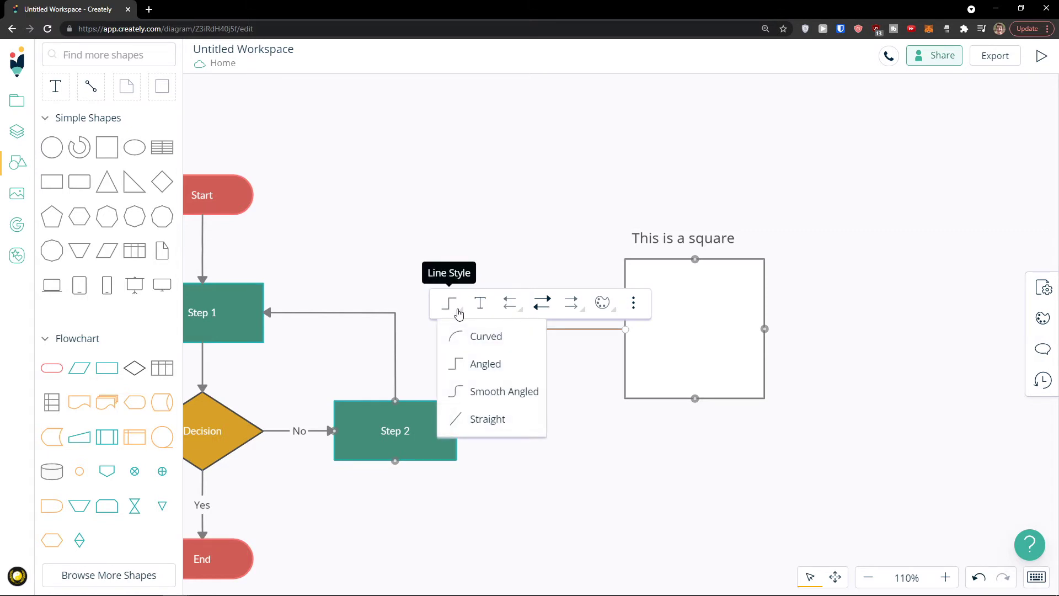
{"action": "left_click", "coordinate": [459, 348]}
{"action": "left_click", "coordinate": [458, 310]}
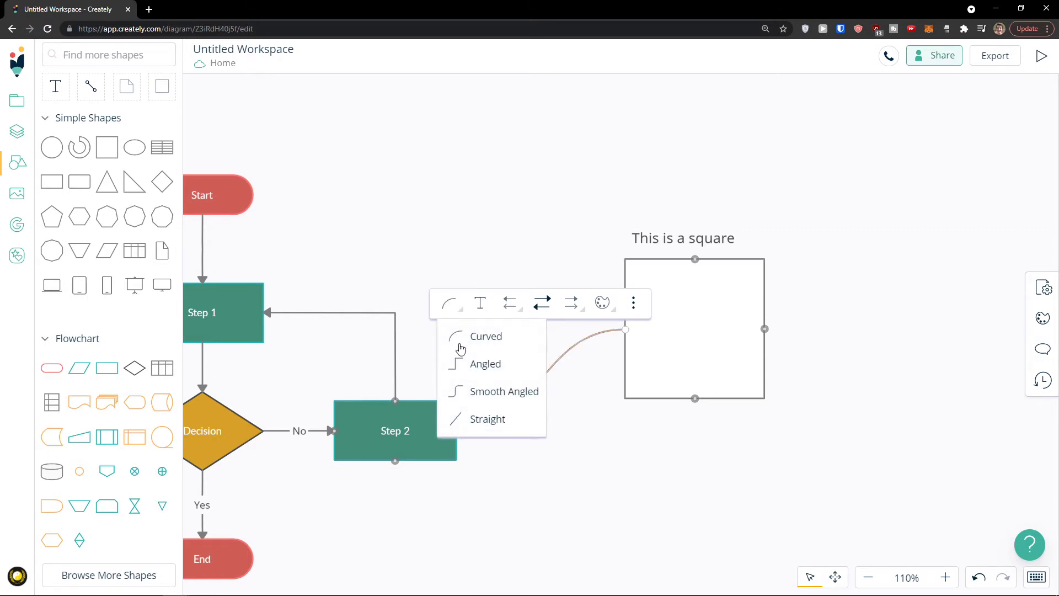
{"action": "left_click", "coordinate": [483, 397]}
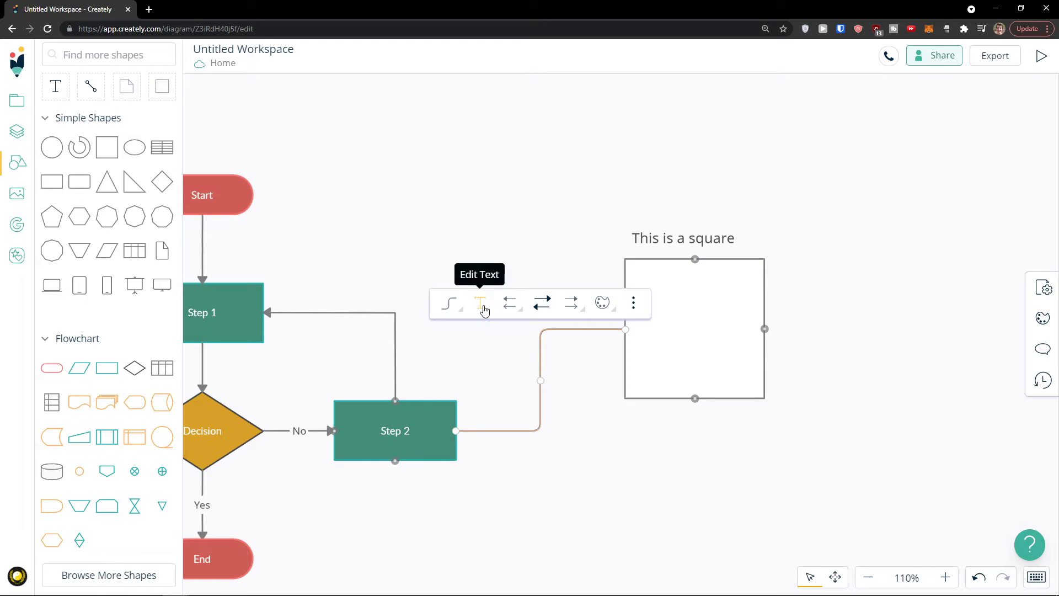
Try a "cvcv" text label on the connector between Step 2 and the square, and delete it.
{"action": "left_click", "coordinate": [492, 321]}
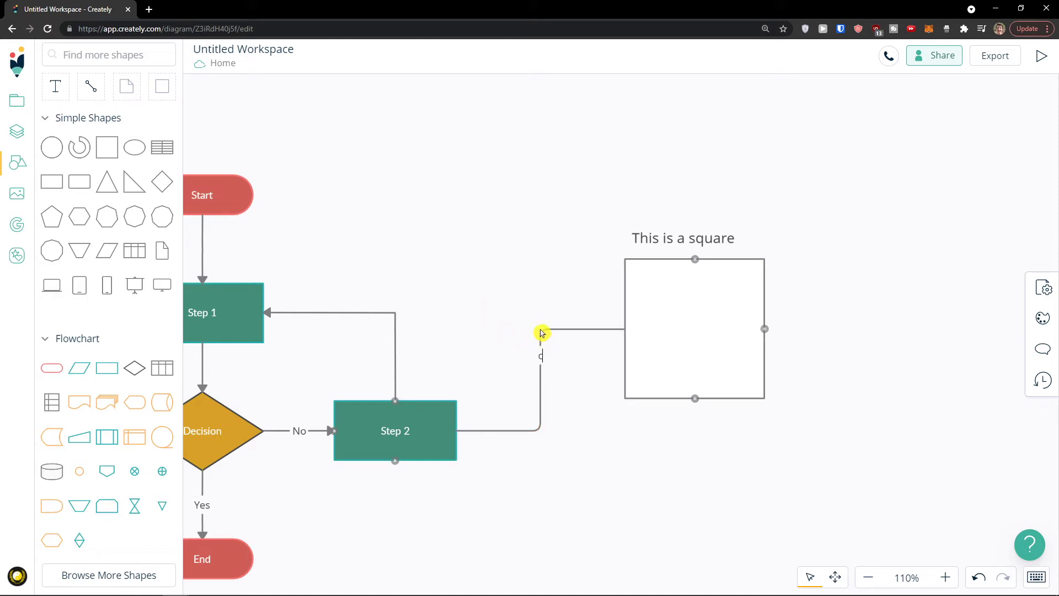
{"action": "left_click", "coordinate": [536, 355]}
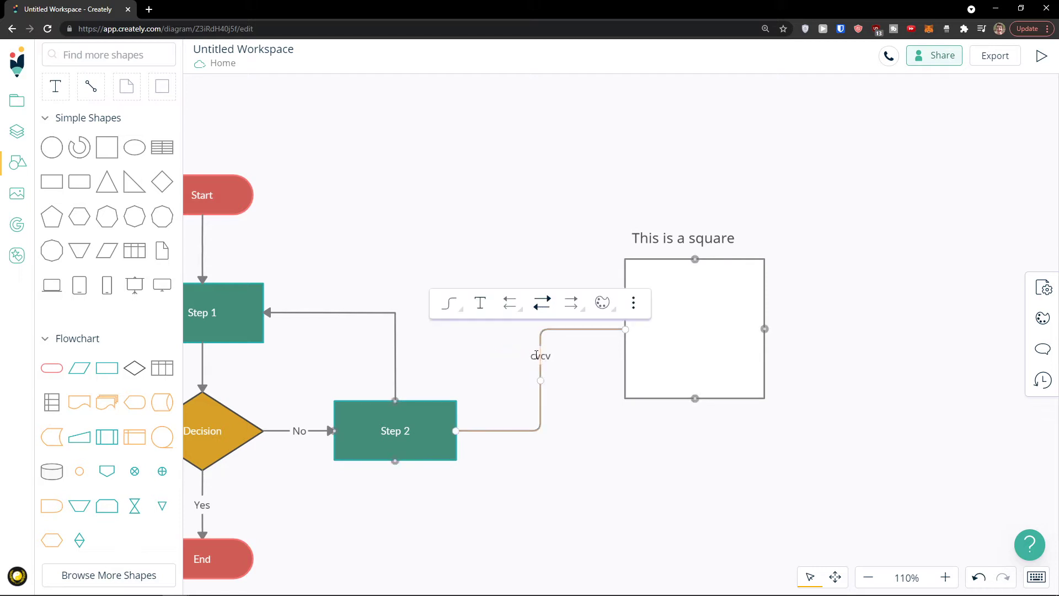
{"action": "key", "text": "Escape"}
{"action": "double_click", "coordinate": [538, 357]}
{"action": "key", "text": "Delete"}
Put a solid triangular arrowhead on the connector's end at the Step 2 box.
{"action": "left_click", "coordinate": [520, 381]}
{"action": "left_click", "coordinate": [541, 372]}
{"action": "mouse_move", "coordinate": [522, 315]}
{"action": "left_click", "coordinate": [536, 368]}
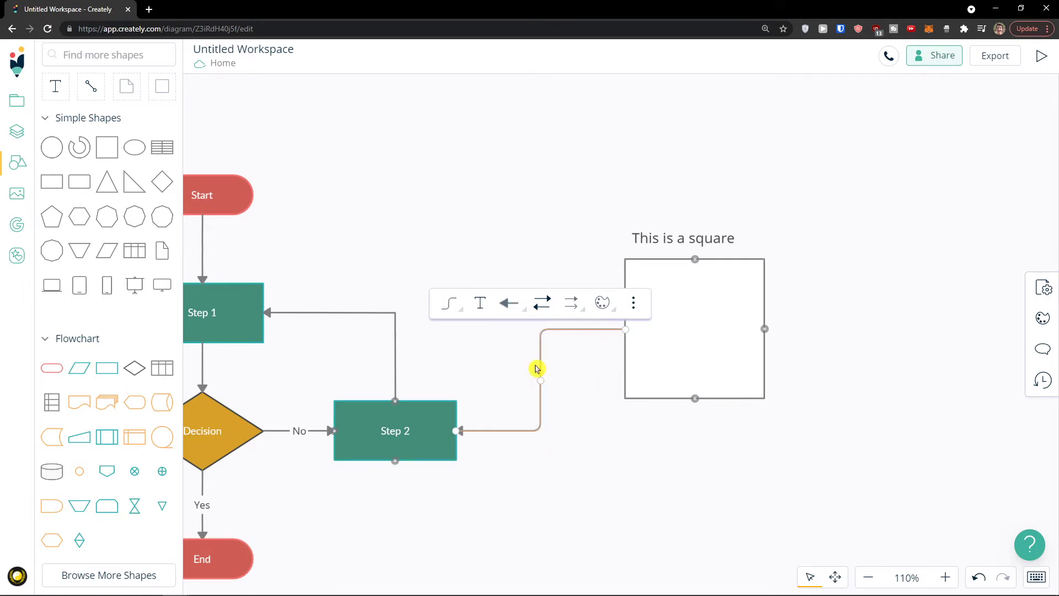
{"action": "left_click", "coordinate": [543, 316]}
Give the connector a hollow triangular arrowhead at the square and a double open arrowhead at Step 2.
{"action": "mouse_move", "coordinate": [573, 309]}
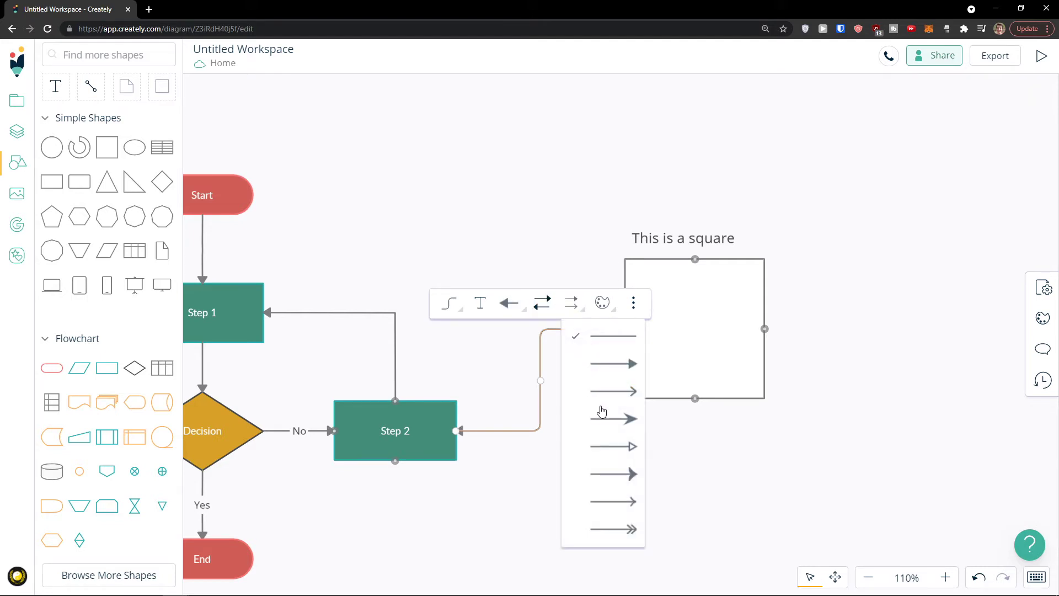
{"action": "left_click", "coordinate": [602, 446]}
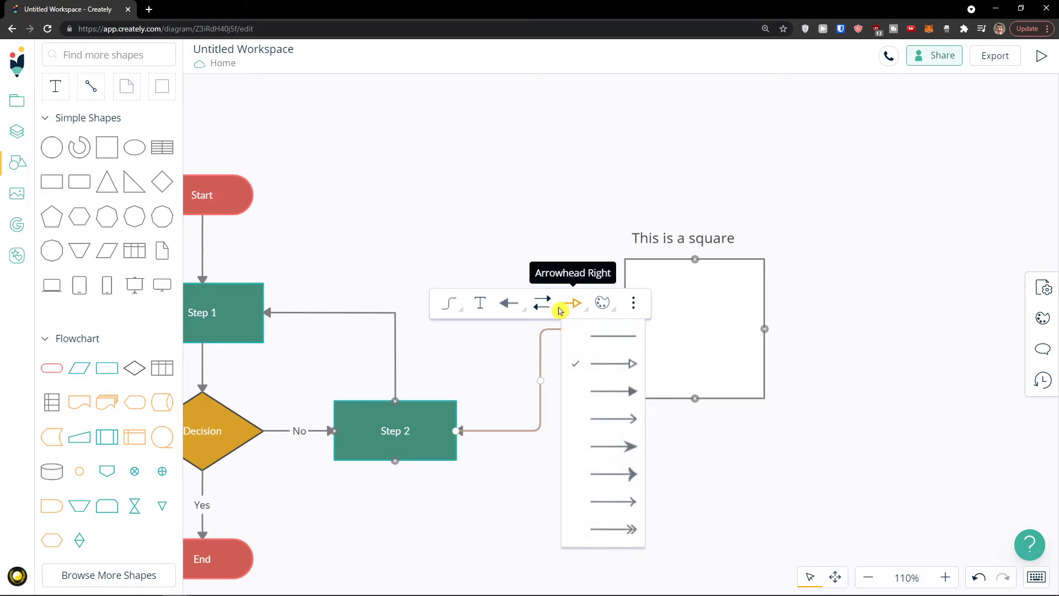
{"action": "mouse_move", "coordinate": [519, 312]}
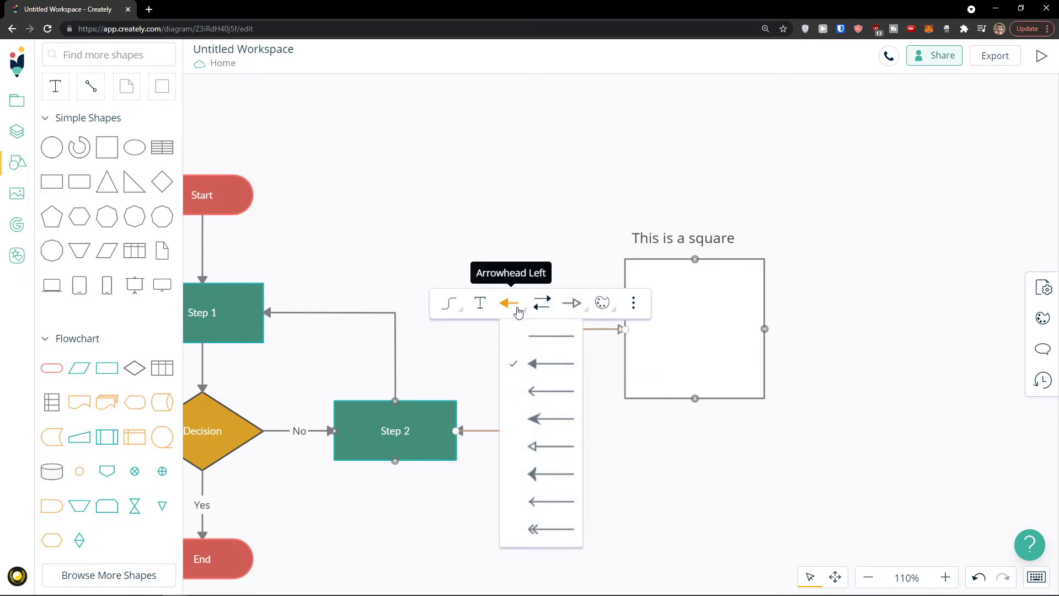
{"action": "left_click", "coordinate": [550, 525]}
{"action": "left_click", "coordinate": [508, 303]}
Try a pink line colour on the connector between Step 2 and the square and settle on red.
{"action": "left_click", "coordinate": [602, 303]}
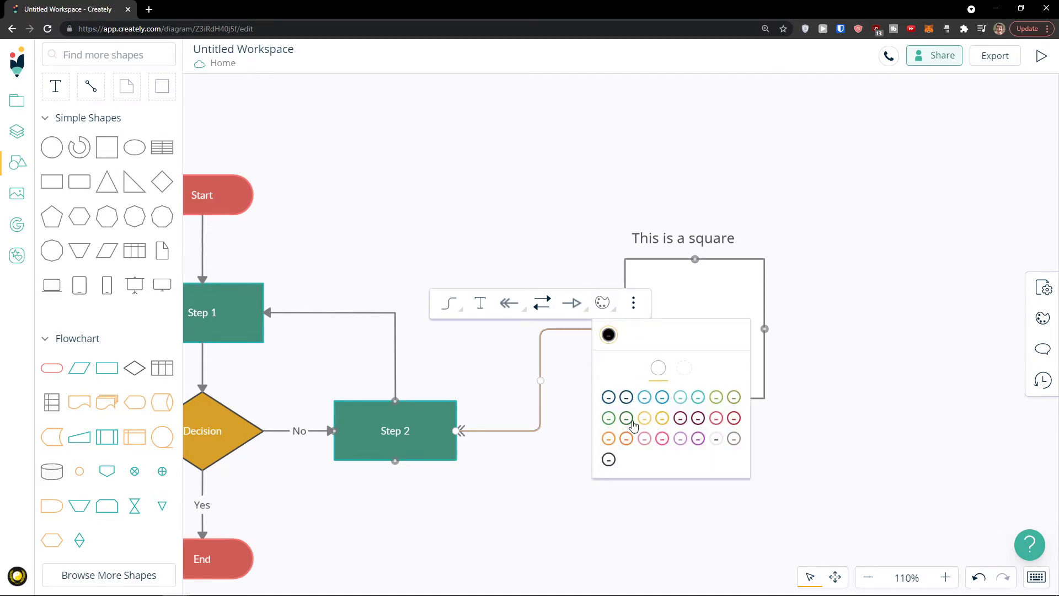
{"action": "left_click", "coordinate": [643, 441]}
{"action": "left_click", "coordinate": [601, 316]}
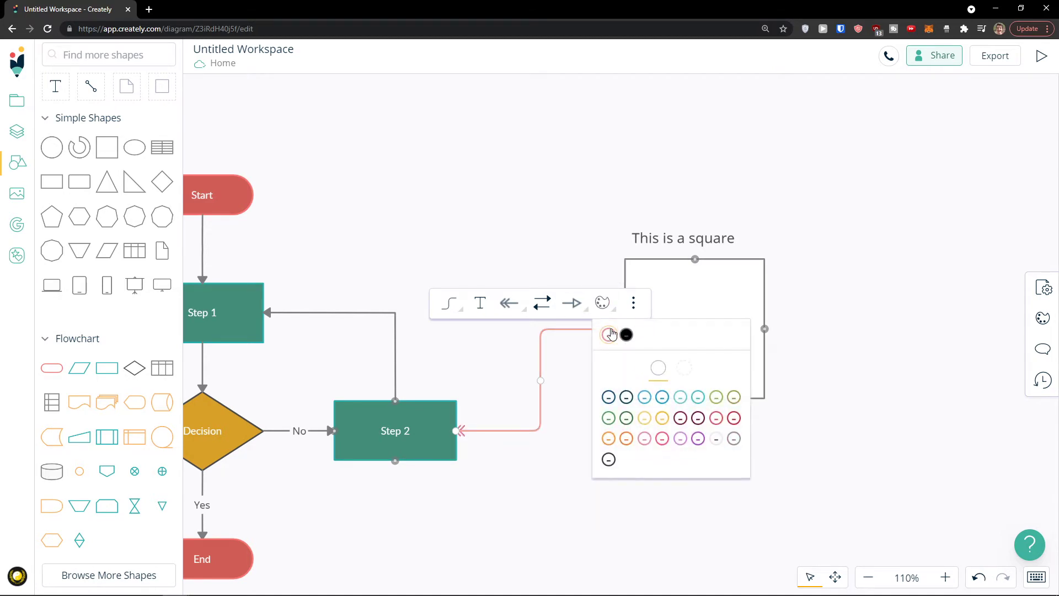
{"action": "left_click", "coordinate": [717, 418]}
{"action": "left_click", "coordinate": [556, 405]}
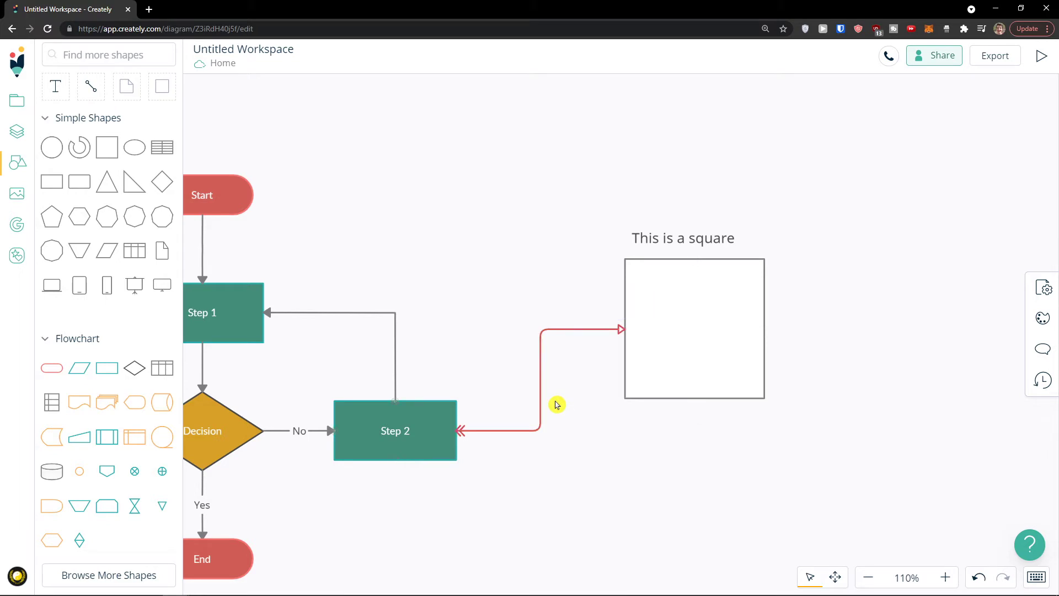
{"action": "left_click", "coordinate": [540, 390]}
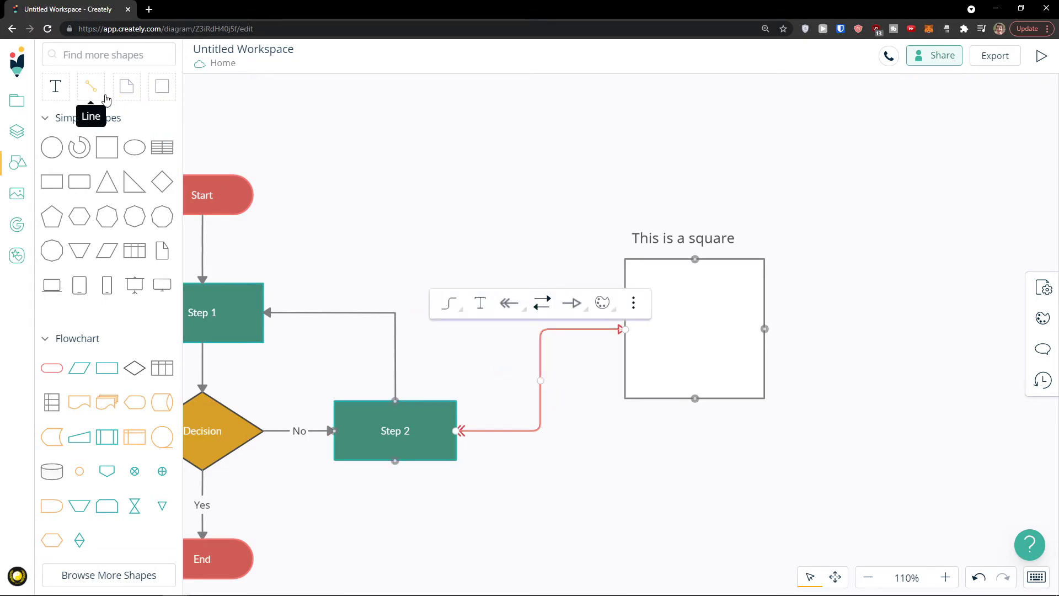
{"action": "mouse_move", "coordinate": [127, 158]}
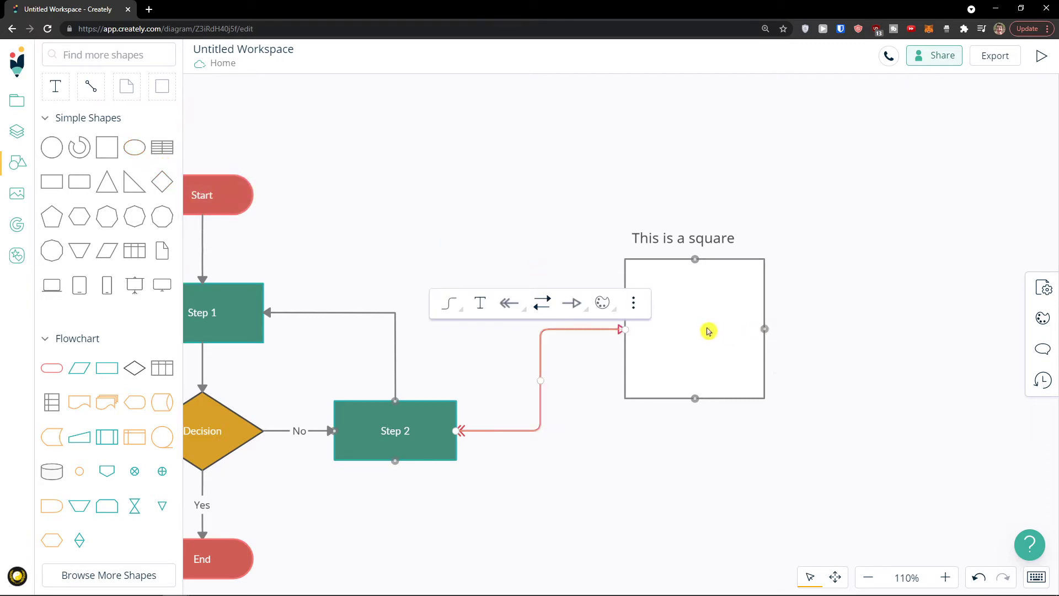
Add the text "SQUARE" inside the square and set its font size to 18.
{"action": "left_click", "coordinate": [655, 327]}
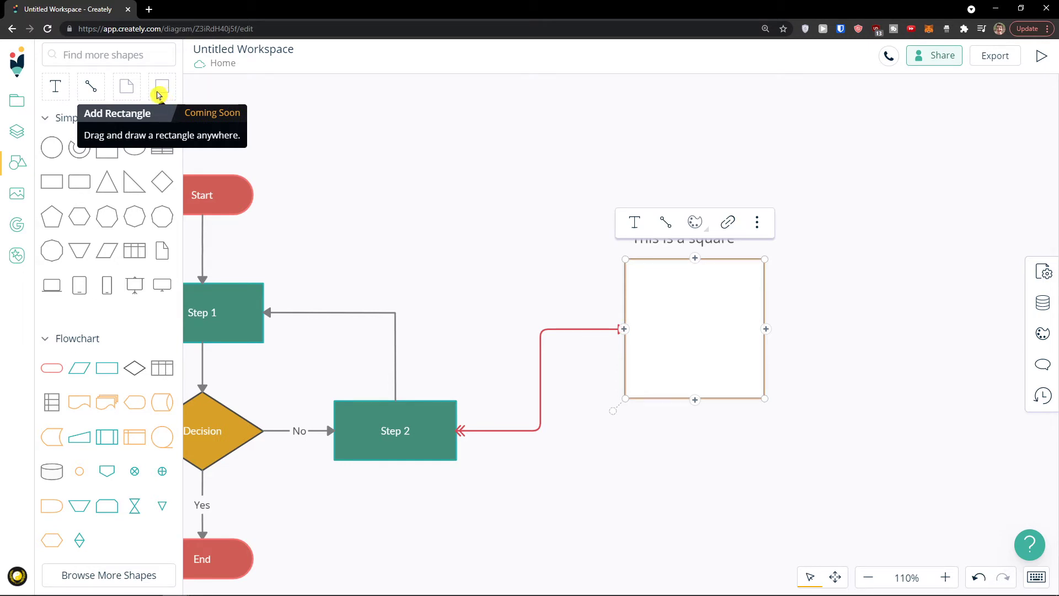
{"action": "mouse_move", "coordinate": [99, 251]}
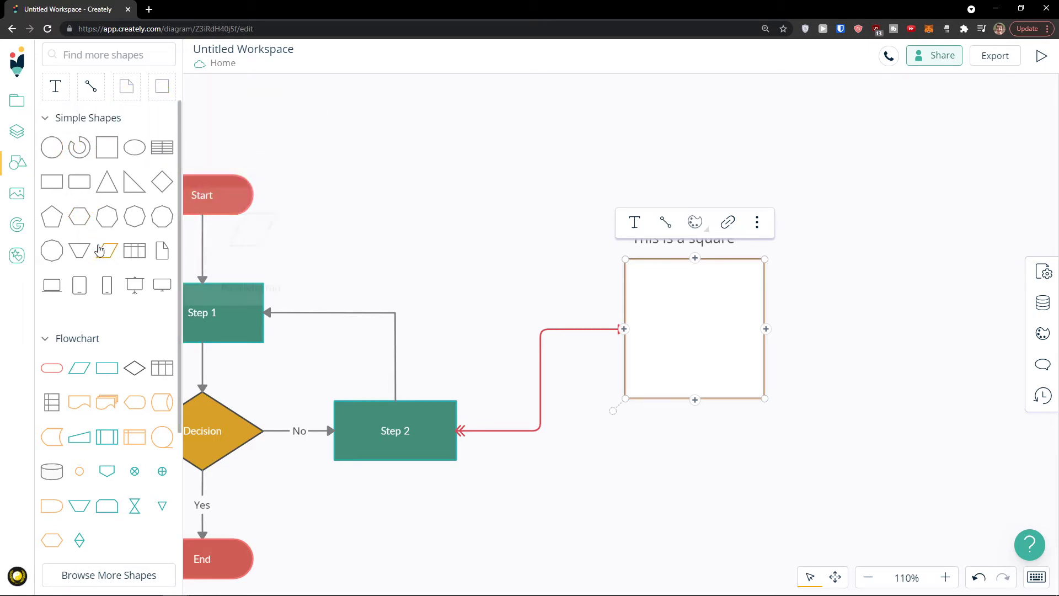
{"action": "mouse_move", "coordinate": [150, 180]}
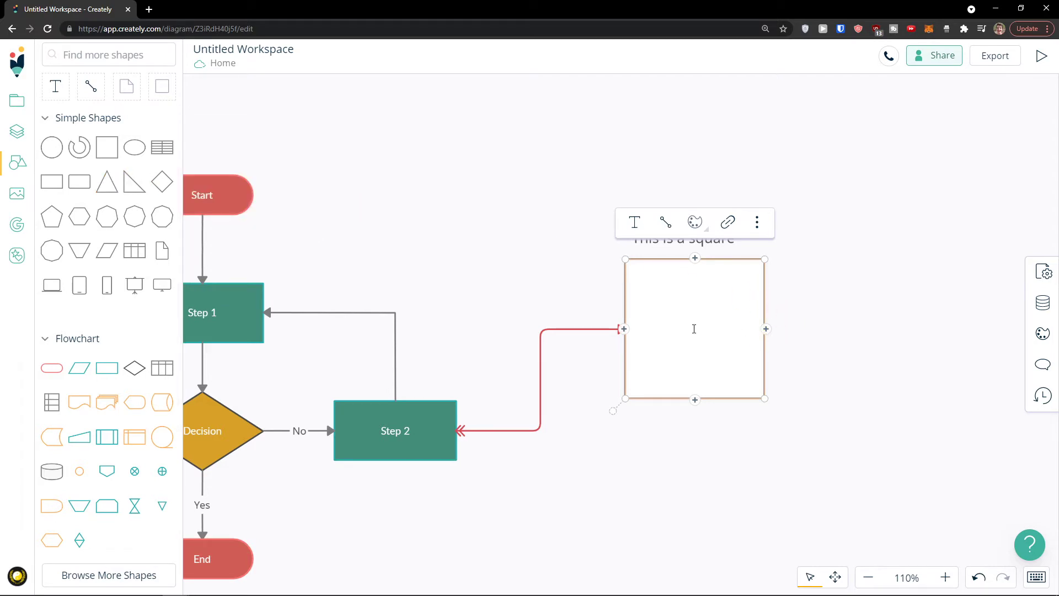
{"action": "left_click", "coordinate": [640, 228]}
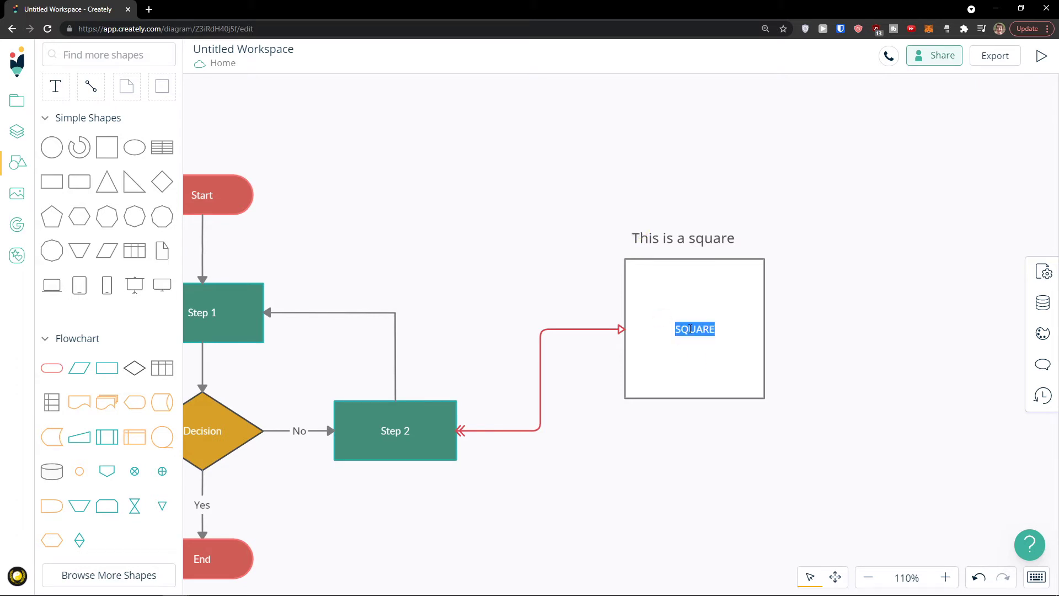
{"action": "left_click", "coordinate": [714, 299]}
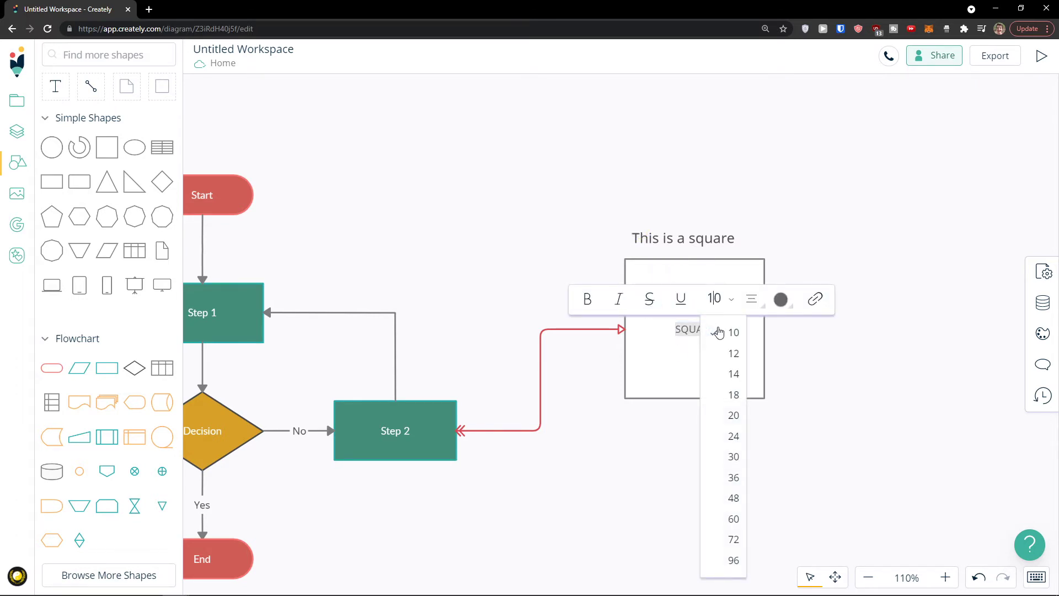
{"action": "left_click", "coordinate": [728, 400]}
{"action": "left_click", "coordinate": [696, 337]}
{"action": "left_click", "coordinate": [690, 358]}
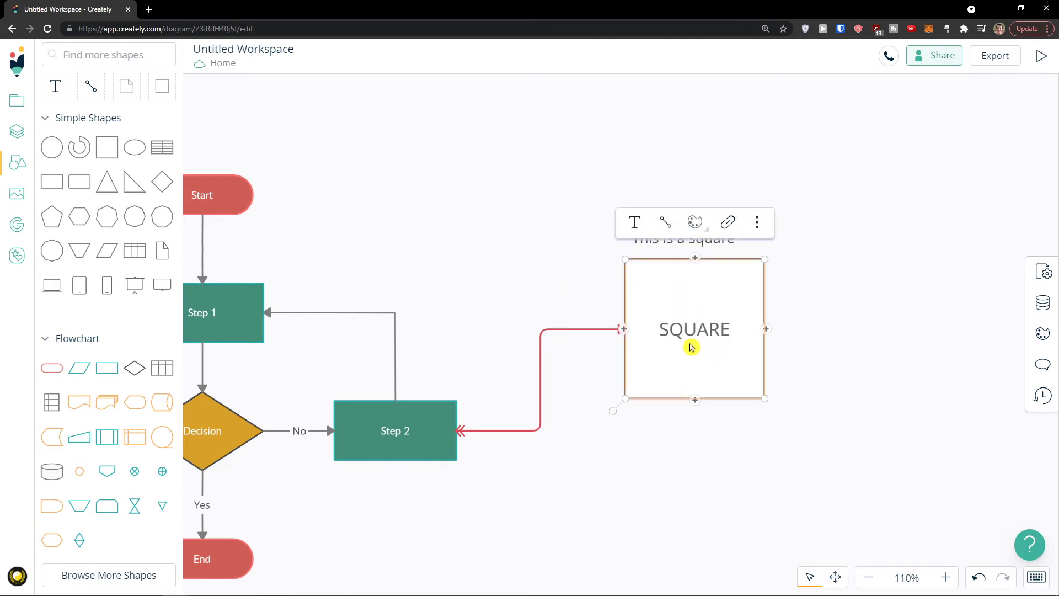
{"action": "mouse_move", "coordinate": [672, 230]}
{"action": "left_mouse_down"}
{"action": "mouse_move", "coordinate": [669, 246]}
{"action": "mouse_move", "coordinate": [721, 302]}
{"action": "mouse_move", "coordinate": [898, 248]}
{"action": "mouse_move", "coordinate": [842, 499]}
{"action": "mouse_move", "coordinate": [622, 455]}
{"action": "mouse_move", "coordinate": [456, 255]}
{"action": "mouse_move", "coordinate": [555, 179]}
{"action": "mouse_move", "coordinate": [805, 211]}
{"action": "mouse_move", "coordinate": [773, 442]}
{"action": "mouse_move", "coordinate": [586, 454]}
{"action": "mouse_move", "coordinate": [503, 375]}
{"action": "mouse_move", "coordinate": [491, 279]}
{"action": "mouse_move", "coordinate": [511, 246]}
{"action": "mouse_move", "coordinate": [572, 213]}
{"action": "mouse_move", "coordinate": [746, 246]}
{"action": "mouse_move", "coordinate": [665, 435]}
{"action": "mouse_move", "coordinate": [631, 428]}
{"action": "mouse_move", "coordinate": [632, 360]}
{"action": "left_mouse_up"}
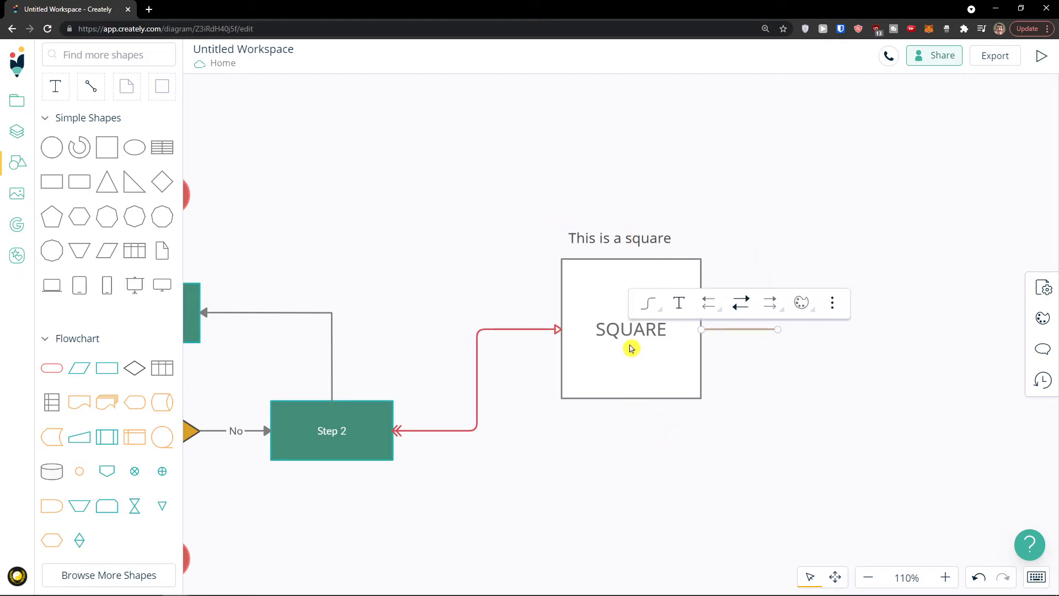
{"action": "double_click", "coordinate": [723, 329]}
{"action": "left_click", "coordinate": [758, 335]}
Draw a connector from the square's upper edge to the Start shape and bend it above the "This is a square" label.
{"action": "left_click", "coordinate": [639, 333]}
{"action": "left_click", "coordinate": [633, 223]}
{"action": "left_click", "coordinate": [632, 222]}
{"action": "mouse_move", "coordinate": [603, 223]}
{"action": "left_mouse_down"}
{"action": "mouse_move", "coordinate": [499, 345]}
{"action": "mouse_move", "coordinate": [648, 507]}
{"action": "mouse_move", "coordinate": [697, 234]}
{"action": "mouse_move", "coordinate": [191, 189]}
{"action": "mouse_move", "coordinate": [192, 200]}
{"action": "mouse_move", "coordinate": [433, 142]}
{"action": "mouse_move", "coordinate": [621, 116]}
{"action": "mouse_move", "coordinate": [395, 102]}
{"action": "mouse_move", "coordinate": [190, 196]}
{"action": "left_mouse_up"}
{"action": "left_click_drag", "start_coordinate": [565, 333], "coordinate": [600, 135]}
Try the Curved style on the Start connector, return it to Smooth Angled and reroute its segments.
{"action": "left_click", "coordinate": [331, 108]}
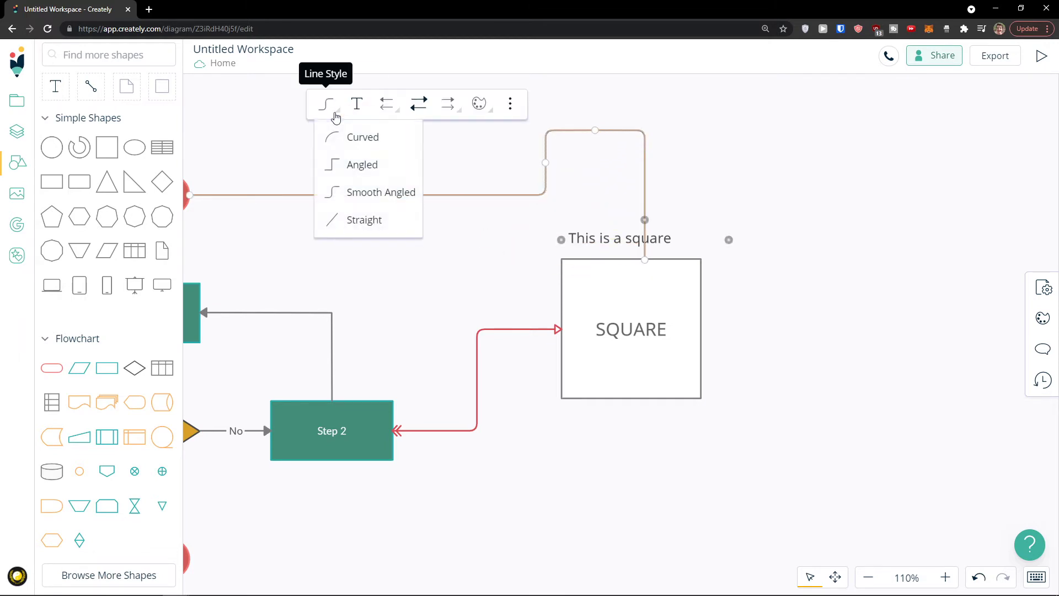
{"action": "left_click", "coordinate": [353, 138]}
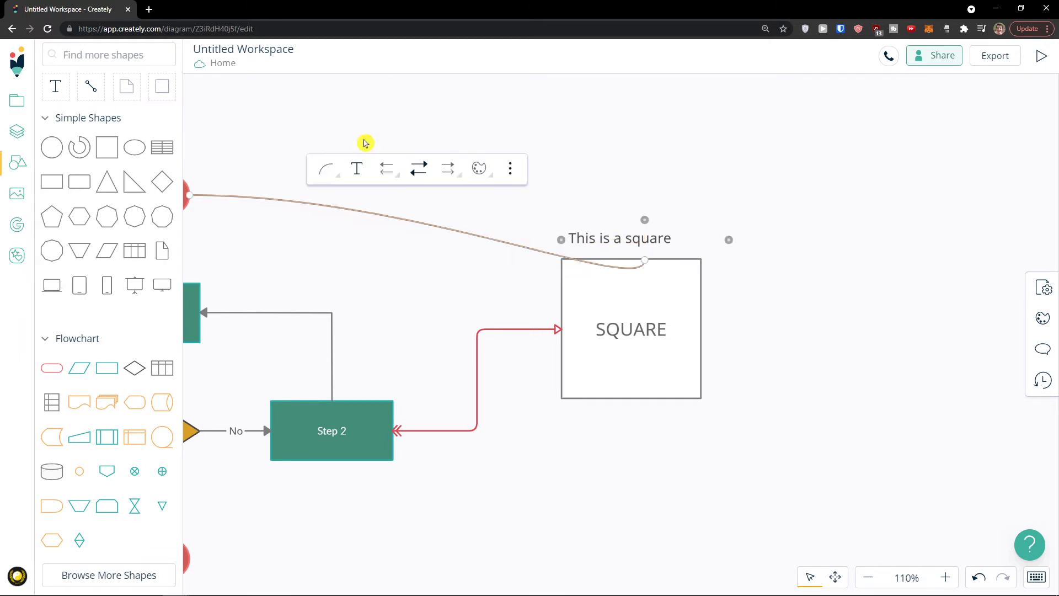
{"action": "left_click", "coordinate": [329, 170]}
{"action": "left_click", "coordinate": [362, 257]}
{"action": "left_click_drag", "start_coordinate": [589, 284], "coordinate": [515, 182]}
{"action": "left_click", "coordinate": [491, 277]}
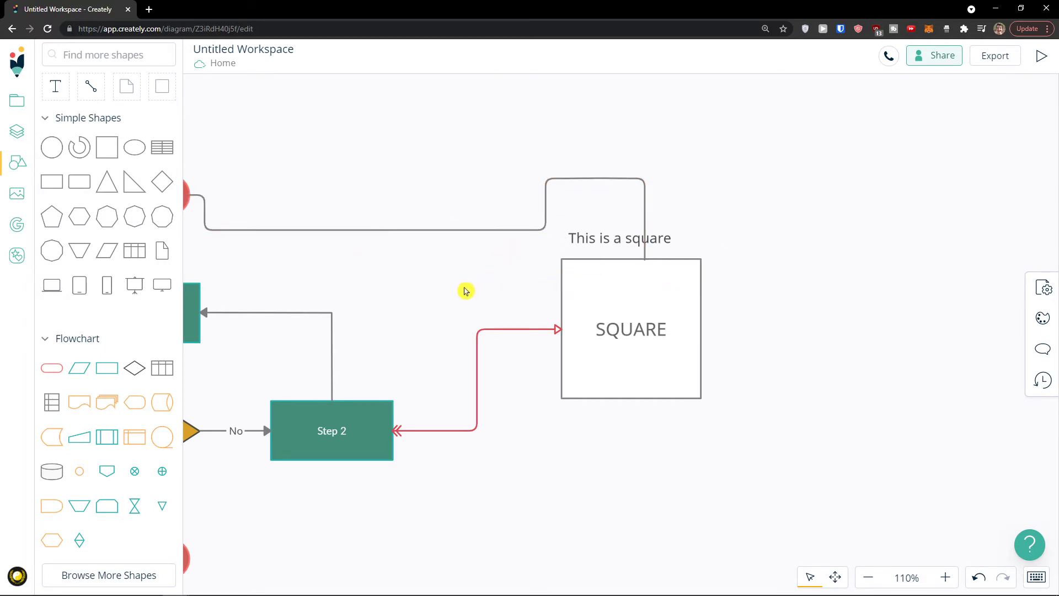
Reattach the Start connector's end from the square's upper edge to the side where the red connector ends.
{"action": "left_click", "coordinate": [649, 263]}
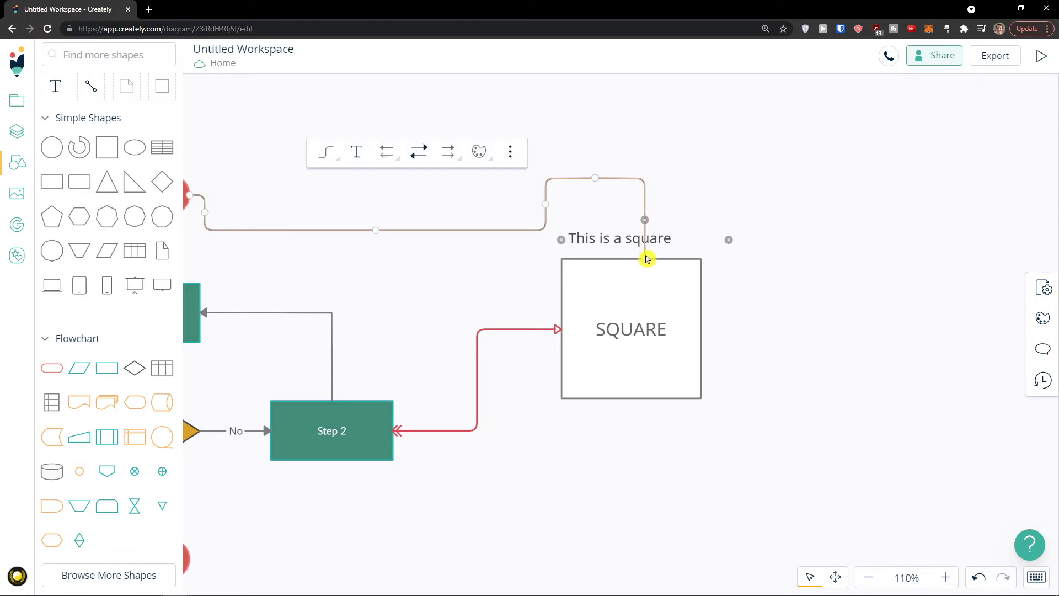
{"action": "left_click_drag", "start_coordinate": [647, 260], "coordinate": [560, 329]}
{"action": "left_click", "coordinate": [500, 374]}
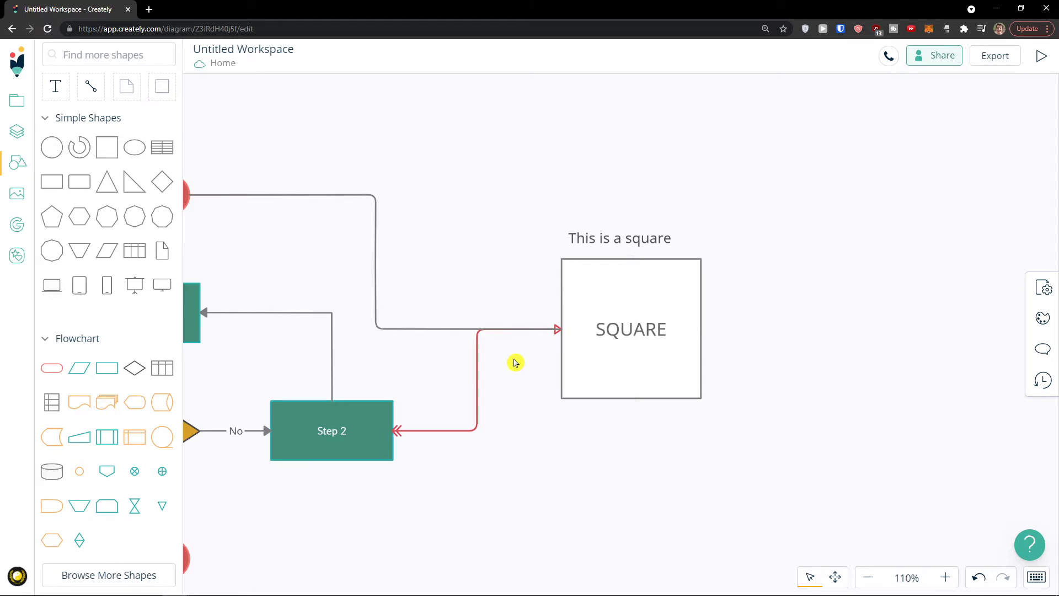
Try the green, gold and light blue solid fills on the square labelled SQUARE.
{"action": "right_click", "coordinate": [565, 419]}
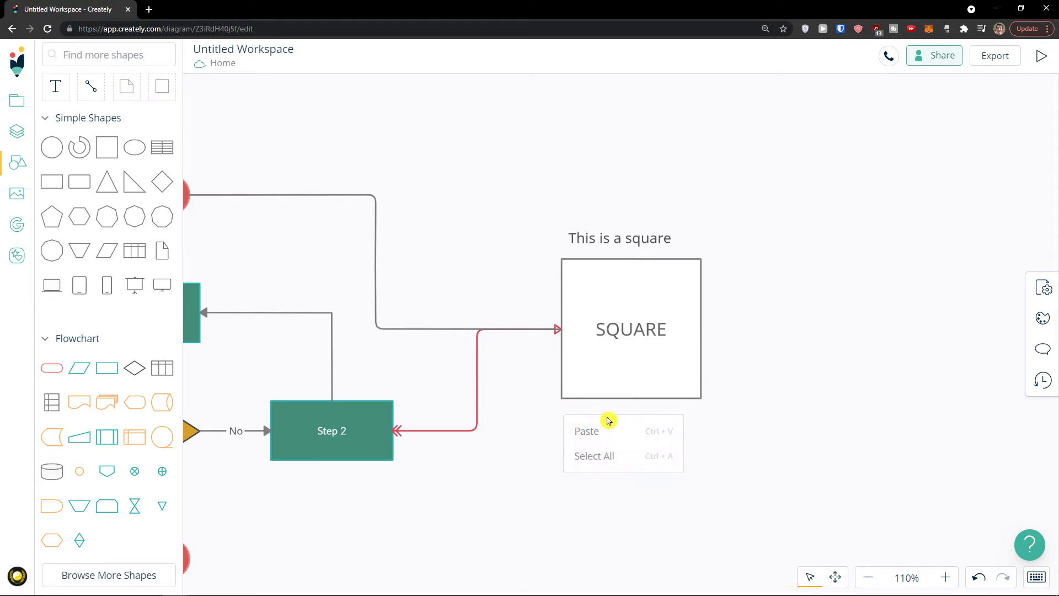
{"action": "left_click", "coordinate": [579, 385]}
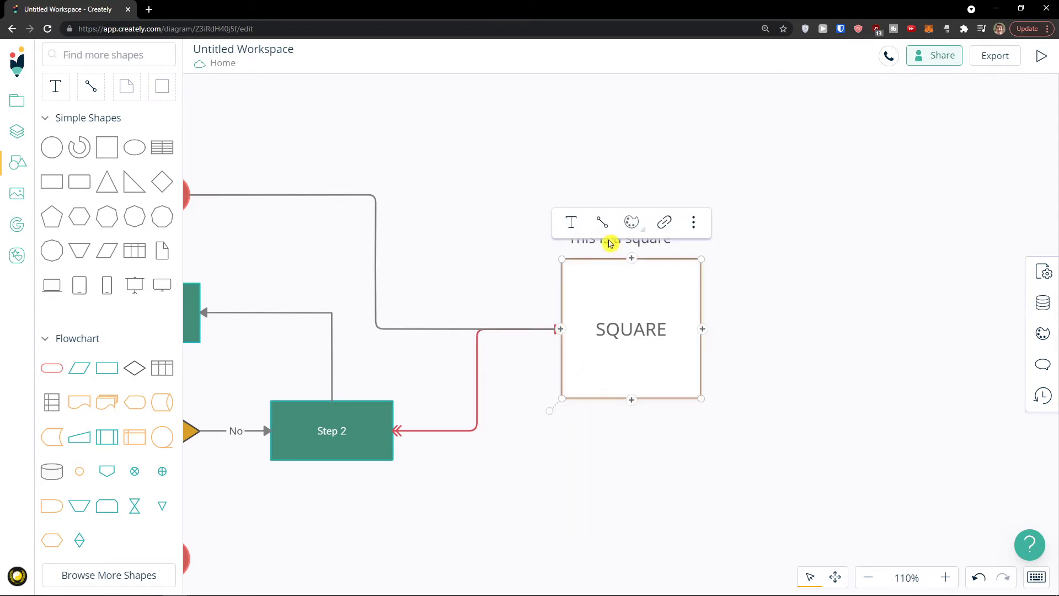
{"action": "left_click", "coordinate": [632, 222]}
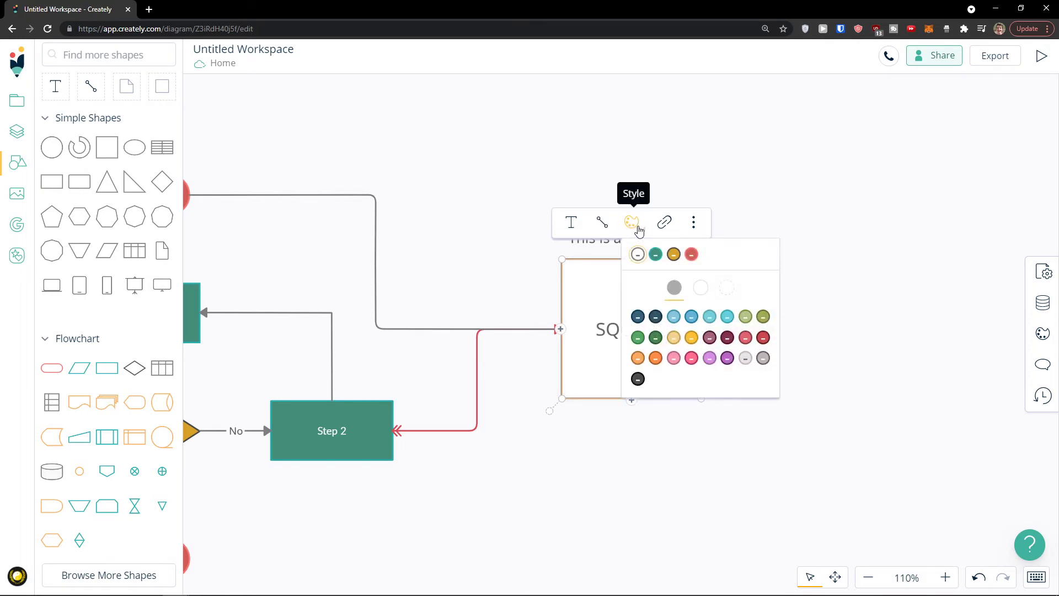
{"action": "left_click", "coordinate": [632, 223]}
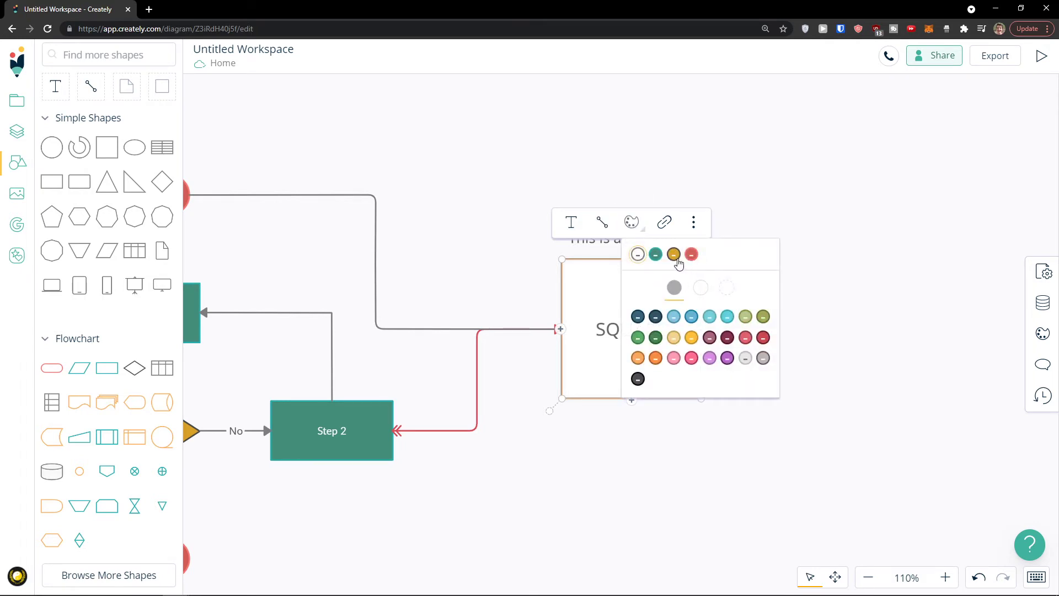
{"action": "left_click", "coordinate": [657, 256]}
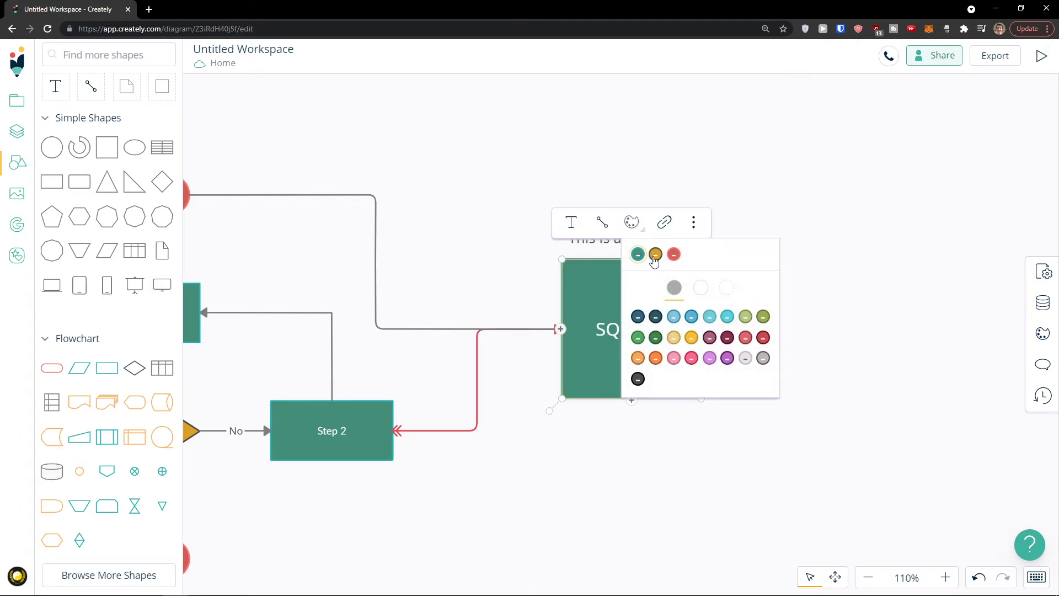
{"action": "left_click", "coordinate": [655, 255]}
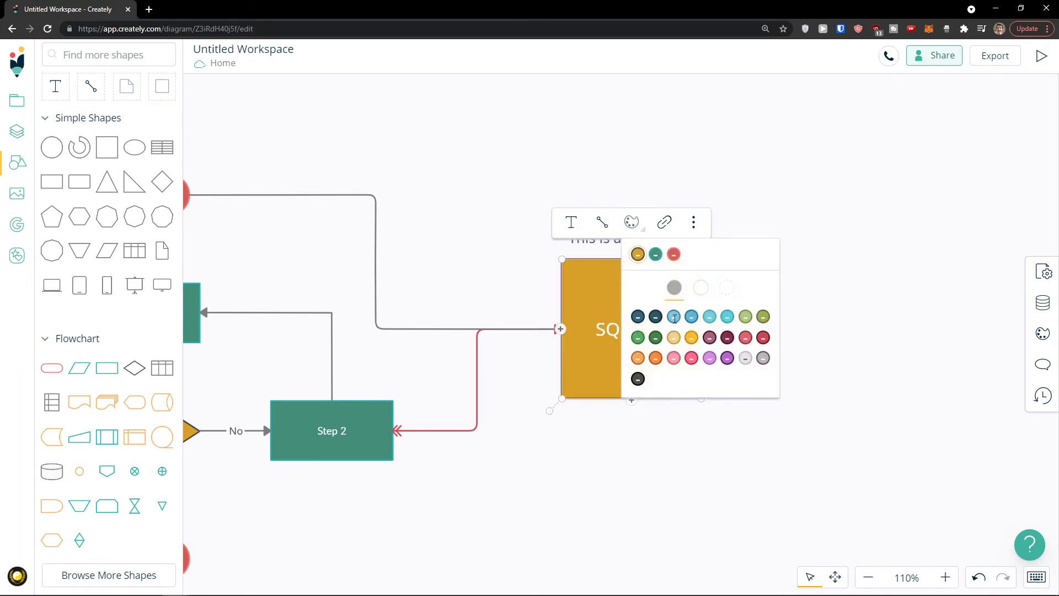
{"action": "left_click", "coordinate": [673, 318]}
Try a blue outline style on the square, return to the solid styles and fill it dark maroon.
{"action": "left_click", "coordinate": [699, 287]}
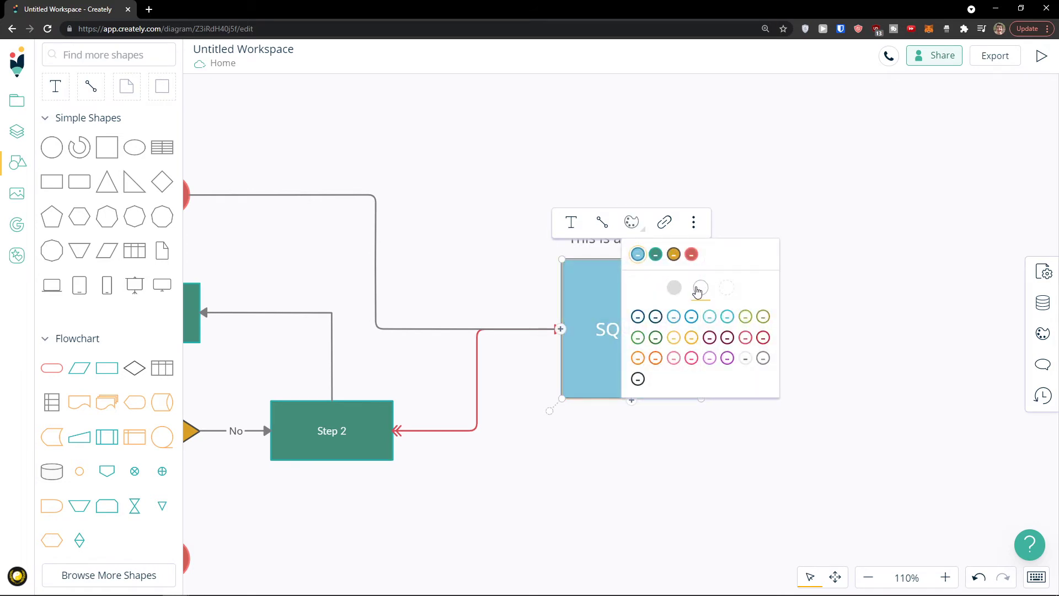
{"action": "left_click", "coordinate": [691, 317]}
{"action": "left_click", "coordinate": [632, 222]}
{"action": "left_click", "coordinate": [674, 290]}
{"action": "left_click", "coordinate": [728, 338]}
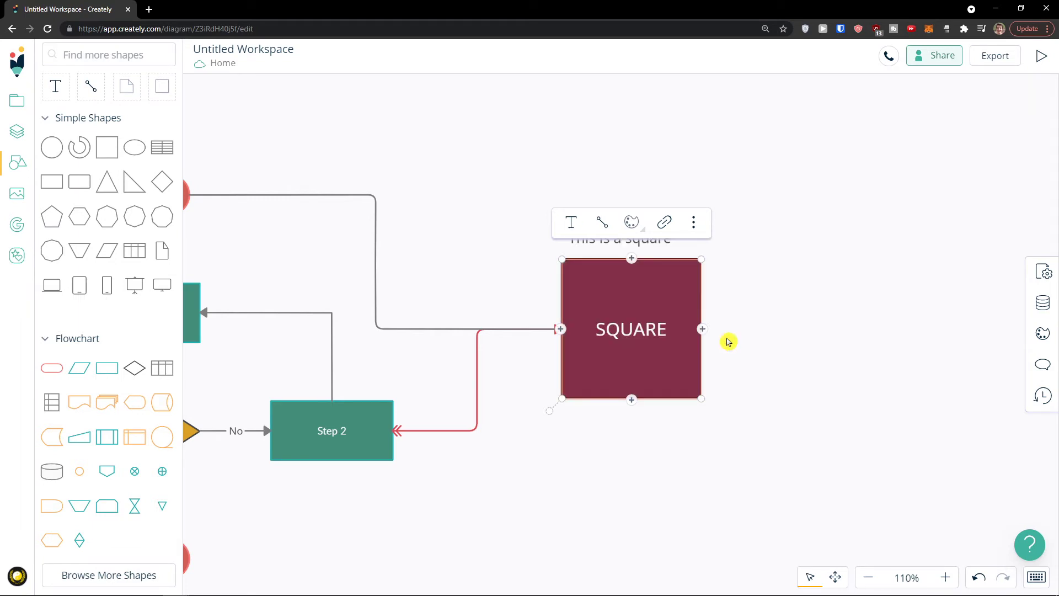
Try light purple, orange, light grey and green solid fills on the square.
{"action": "left_click", "coordinate": [631, 222]}
{"action": "left_click", "coordinate": [710, 362]}
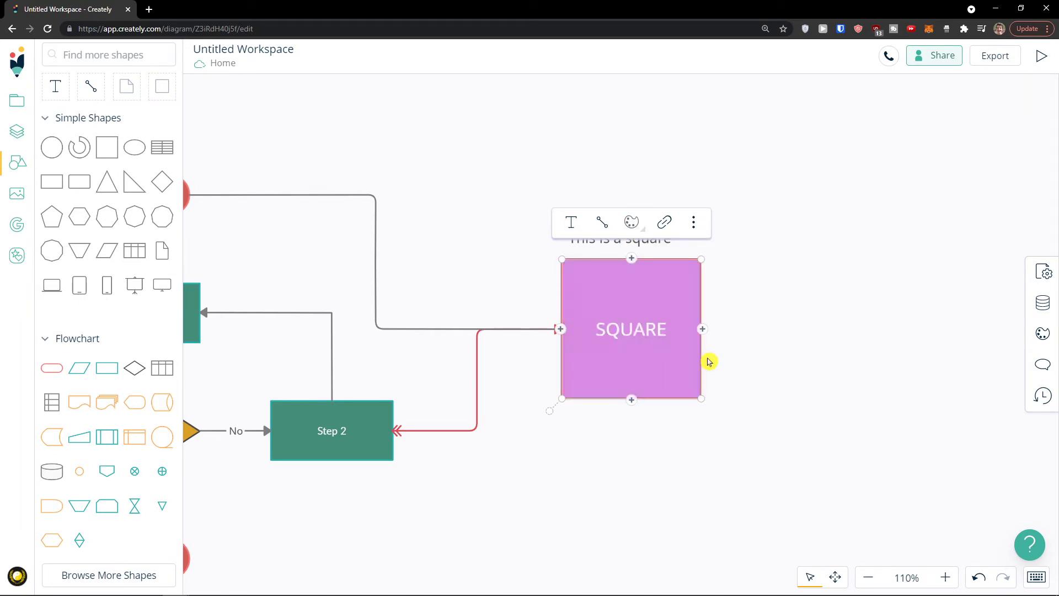
{"action": "left_click", "coordinate": [631, 222]}
{"action": "left_click", "coordinate": [638, 356]}
{"action": "left_click", "coordinate": [626, 227]}
{"action": "left_click", "coordinate": [701, 287]}
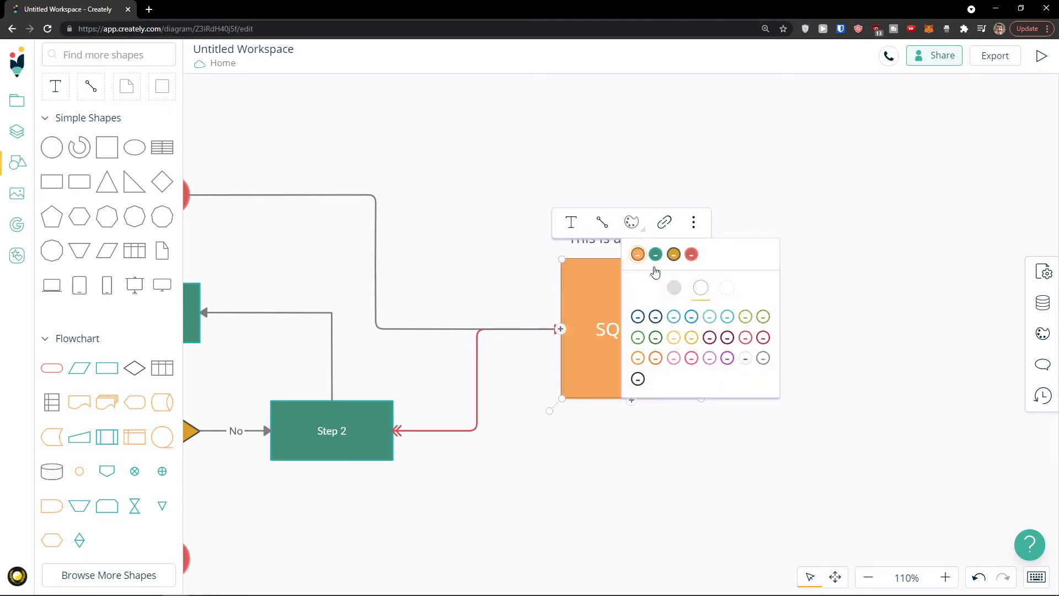
{"action": "left_click", "coordinate": [674, 287]}
{"action": "left_click", "coordinate": [746, 359]}
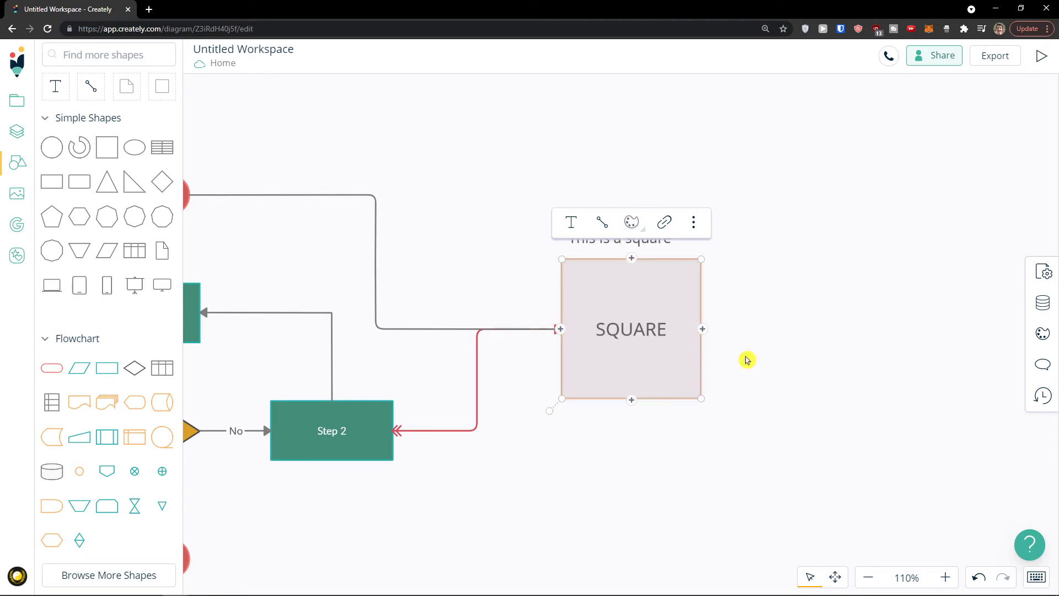
{"action": "left_click", "coordinate": [634, 231]}
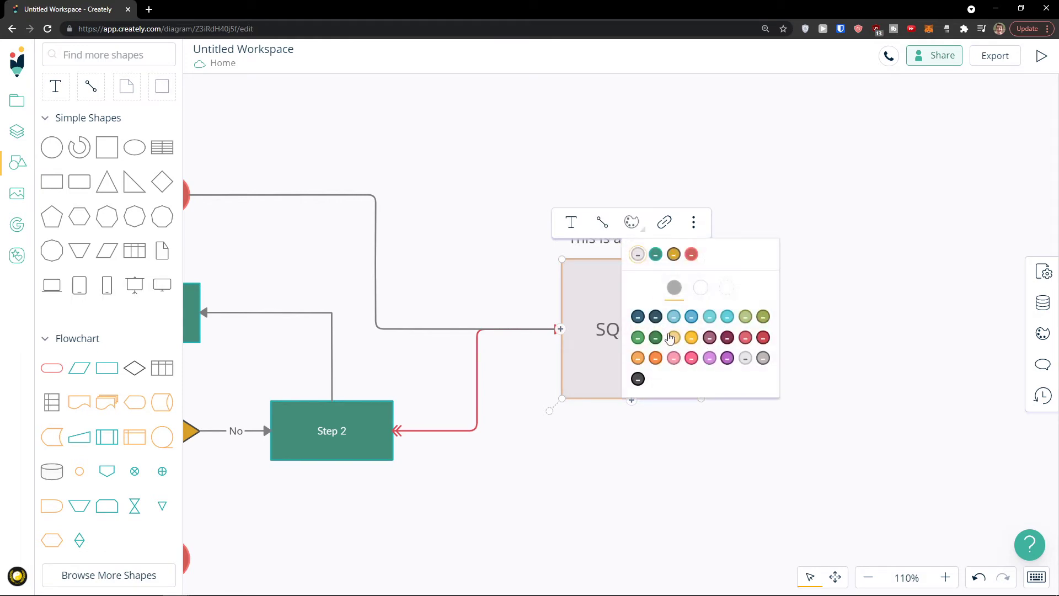
{"action": "left_click", "coordinate": [637, 339]}
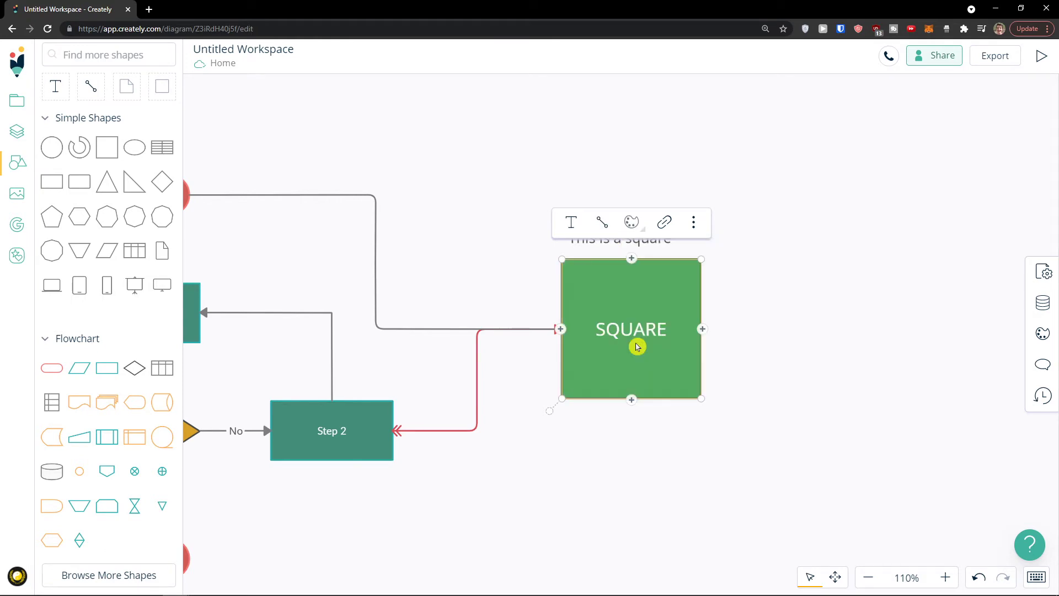
Fill the square with the solid purple style and deselect it.
{"action": "left_click", "coordinate": [631, 224]}
{"action": "left_click", "coordinate": [727, 359]}
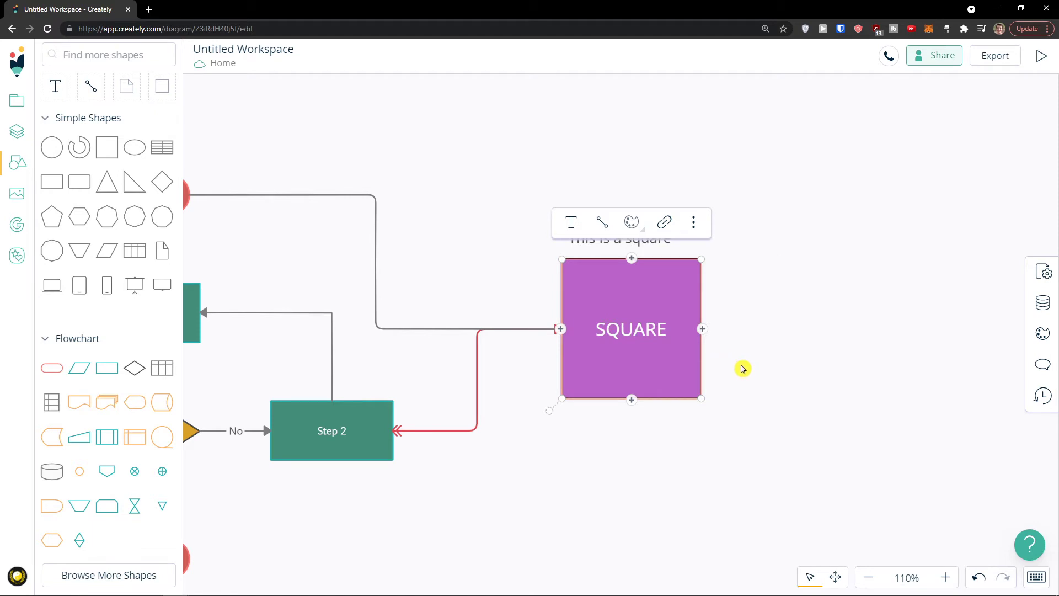
{"action": "left_click", "coordinate": [735, 362]}
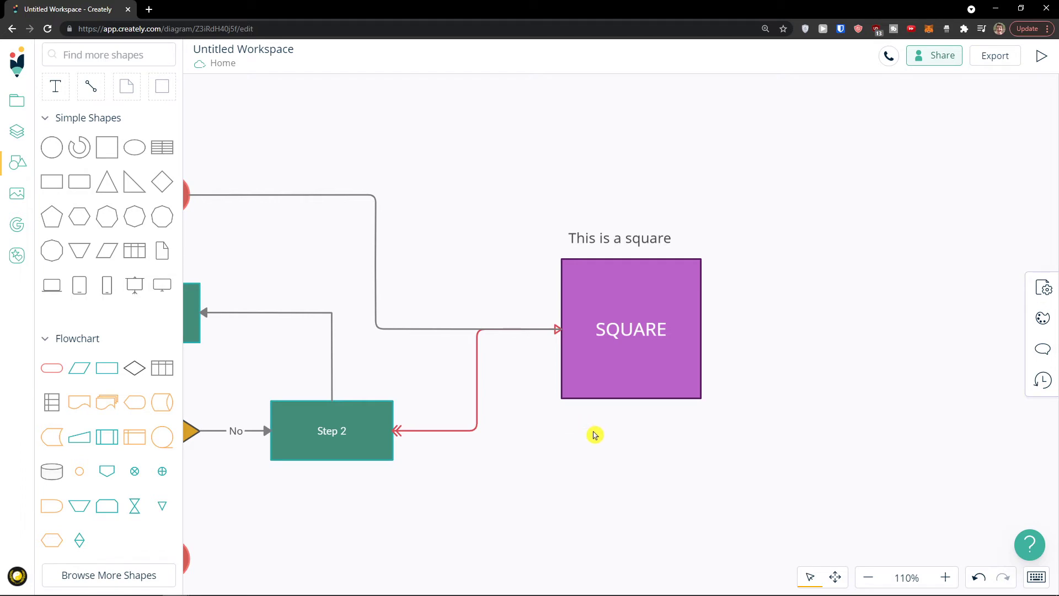
Add a connected rounded rectangle well to the right of the purple square, using the square's right-edge connection point.
{"action": "left_click_drag", "start_coordinate": [584, 436], "coordinate": [484, 421]}
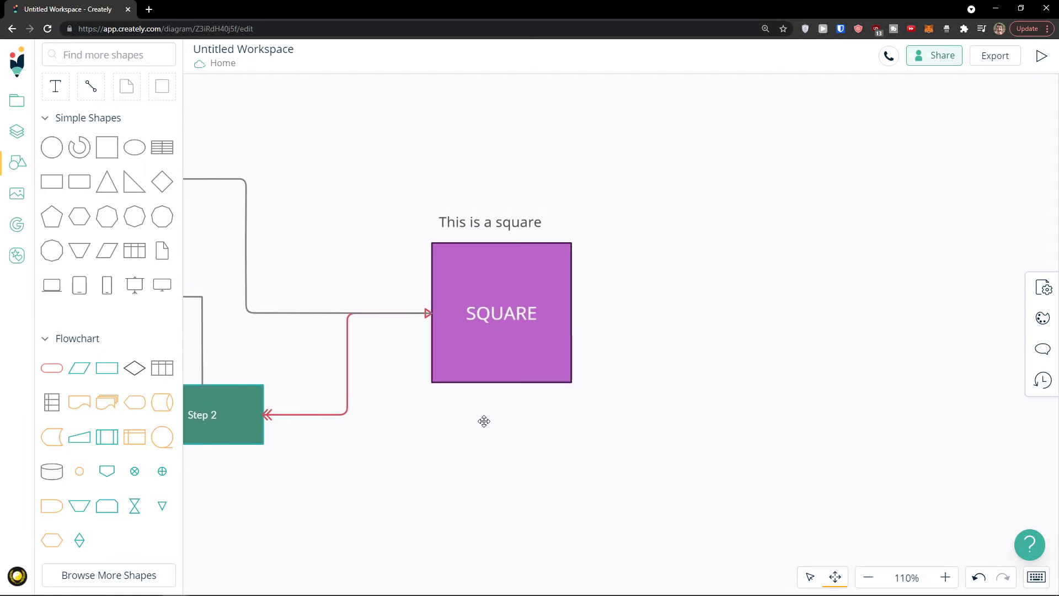
{"action": "left_click", "coordinate": [572, 313]}
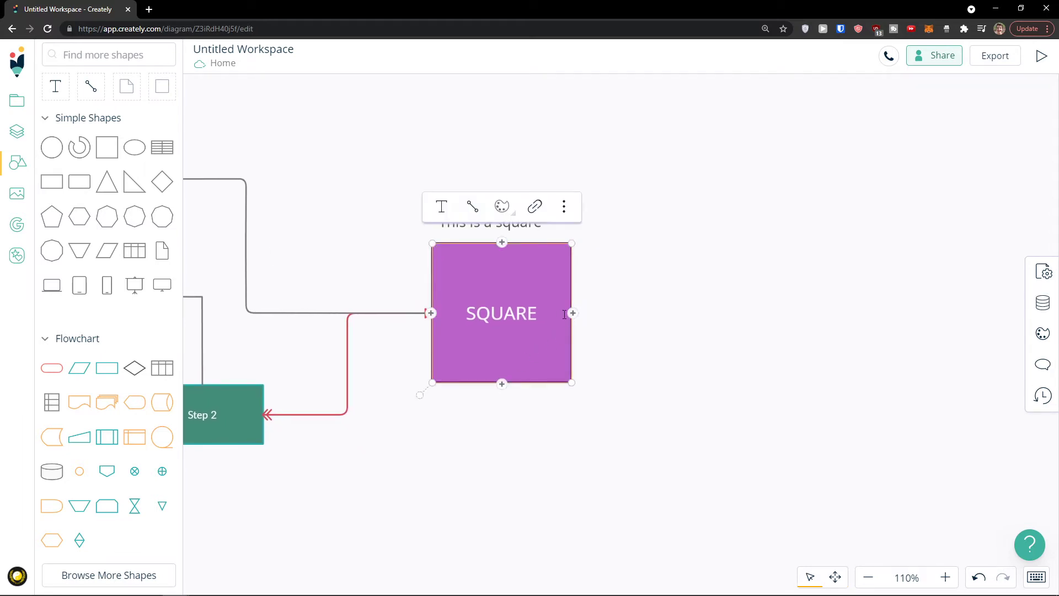
{"action": "scroll", "coordinate": [113, 355], "scroll_direction": "down", "scroll_amount": 3}
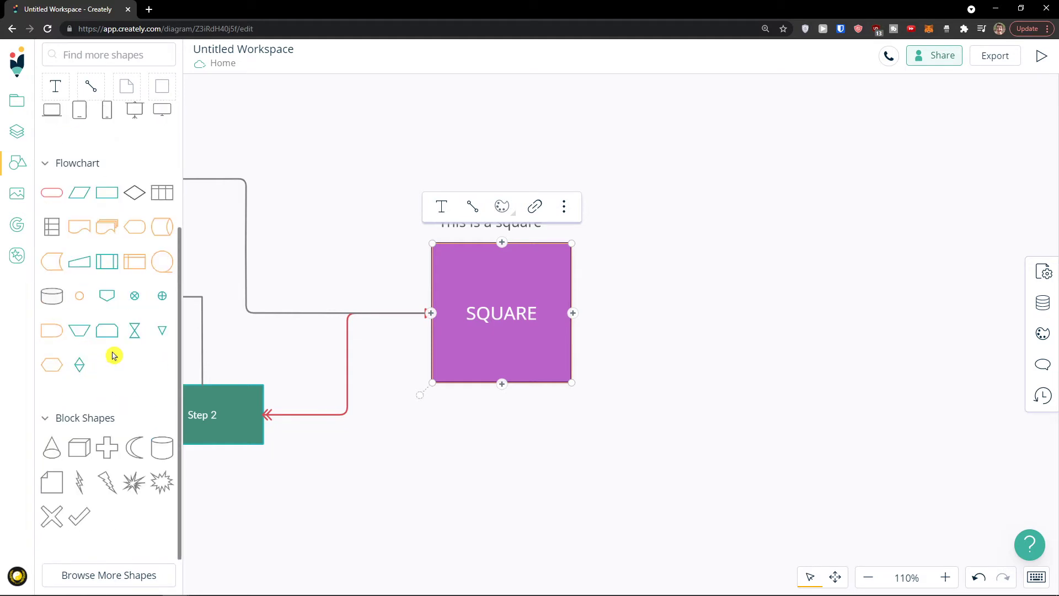
{"action": "scroll", "coordinate": [113, 356], "scroll_direction": "up", "scroll_amount": 1}
{"action": "mouse_move", "coordinate": [577, 321]}
{"action": "left_click_drag", "start_coordinate": [592, 267], "coordinate": [879, 292]}
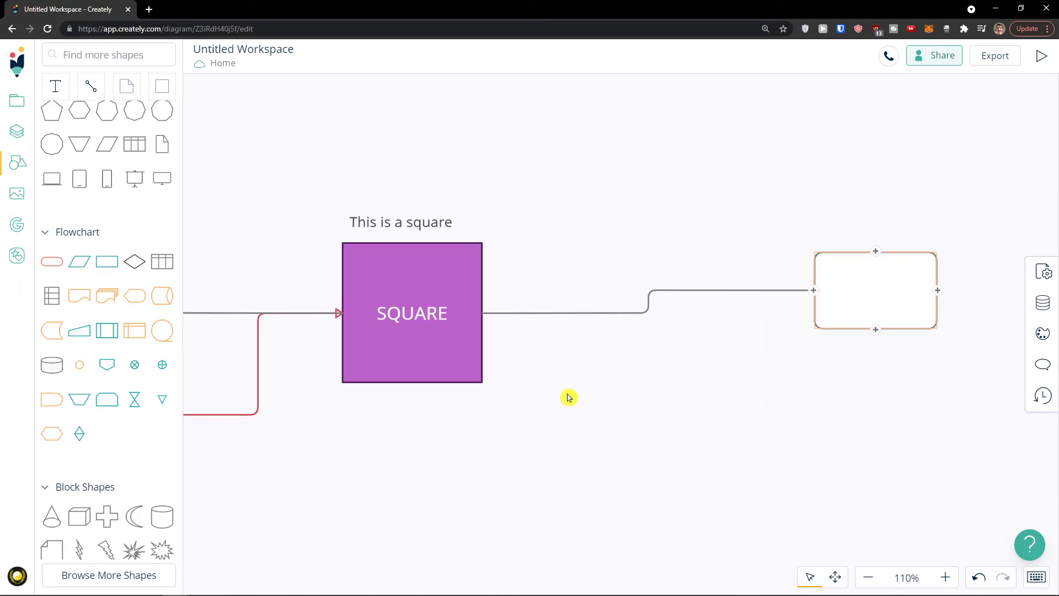
Place a Flowchart Process shape below the purple square and preview the suggested shapes around its edges.
{"action": "mouse_move", "coordinate": [50, 267]}
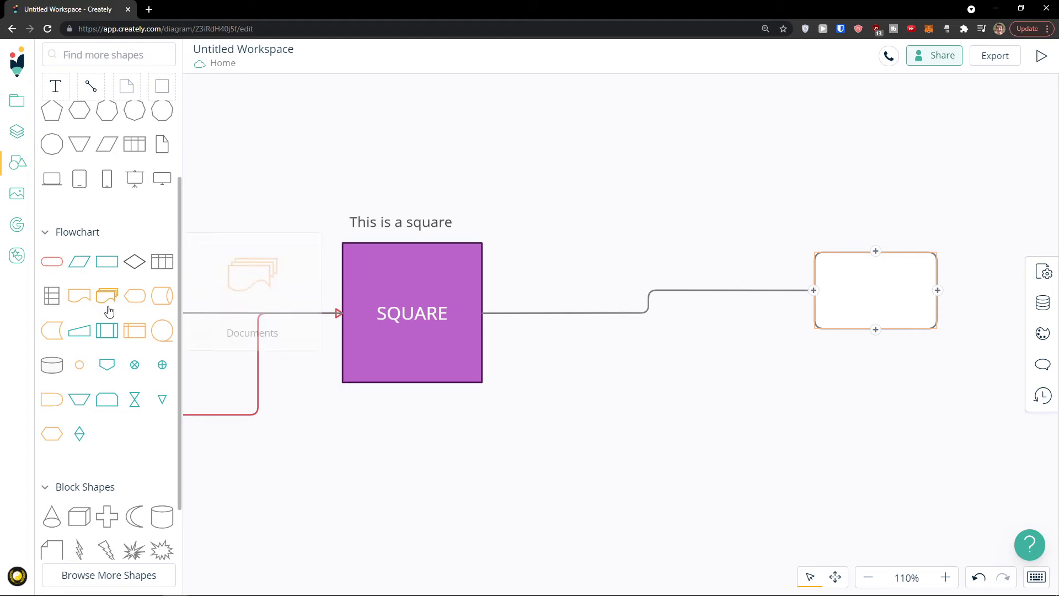
{"action": "mouse_move", "coordinate": [118, 267]}
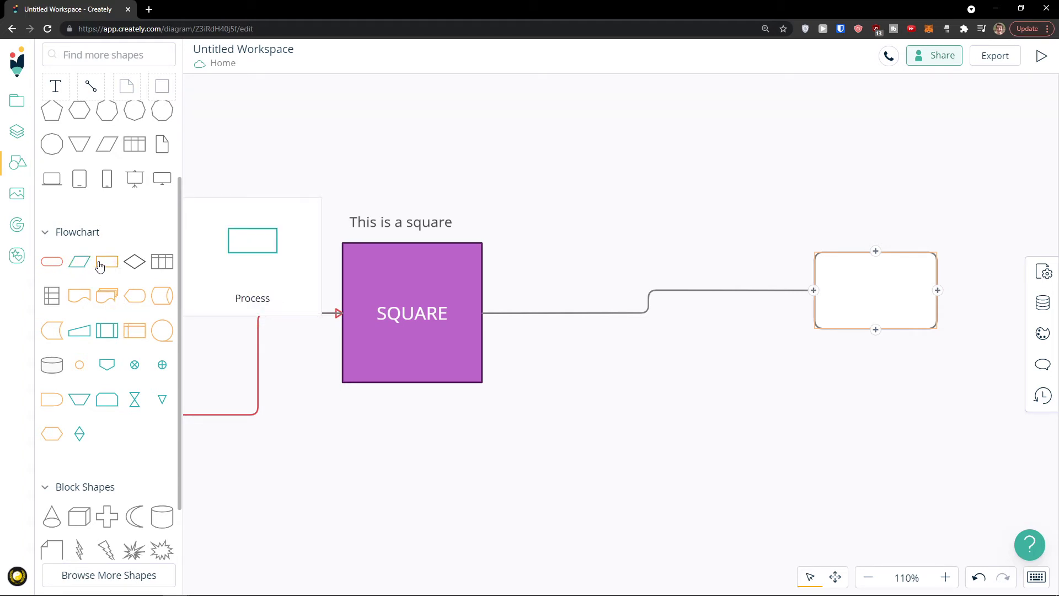
{"action": "left_click_drag", "start_coordinate": [574, 397], "coordinate": [728, 468]}
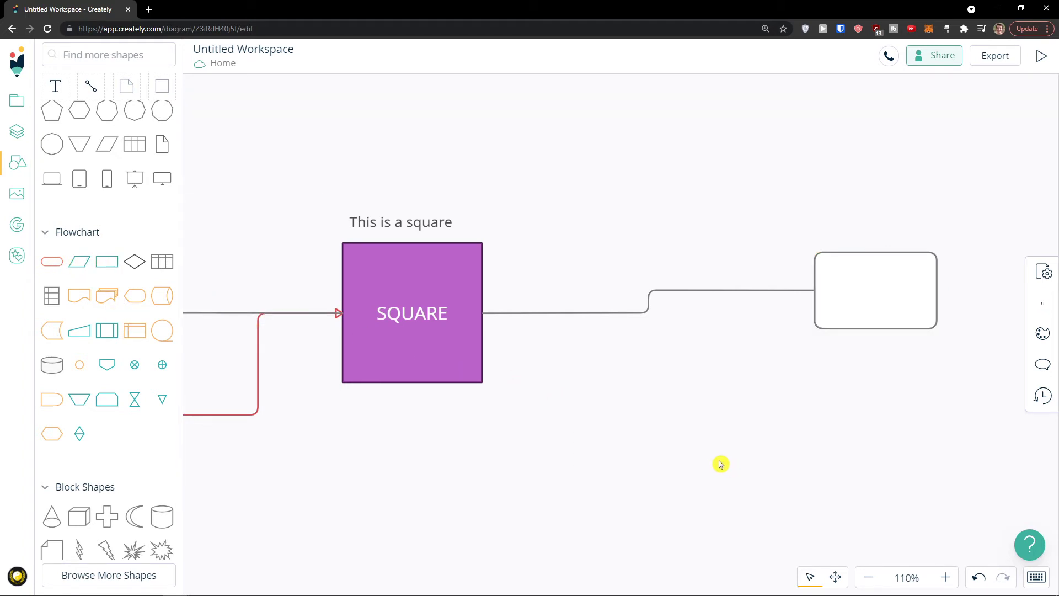
{"action": "left_click_drag", "start_coordinate": [119, 253], "coordinate": [328, 358]}
{"action": "left_click_drag", "start_coordinate": [476, 495], "coordinate": [470, 522]}
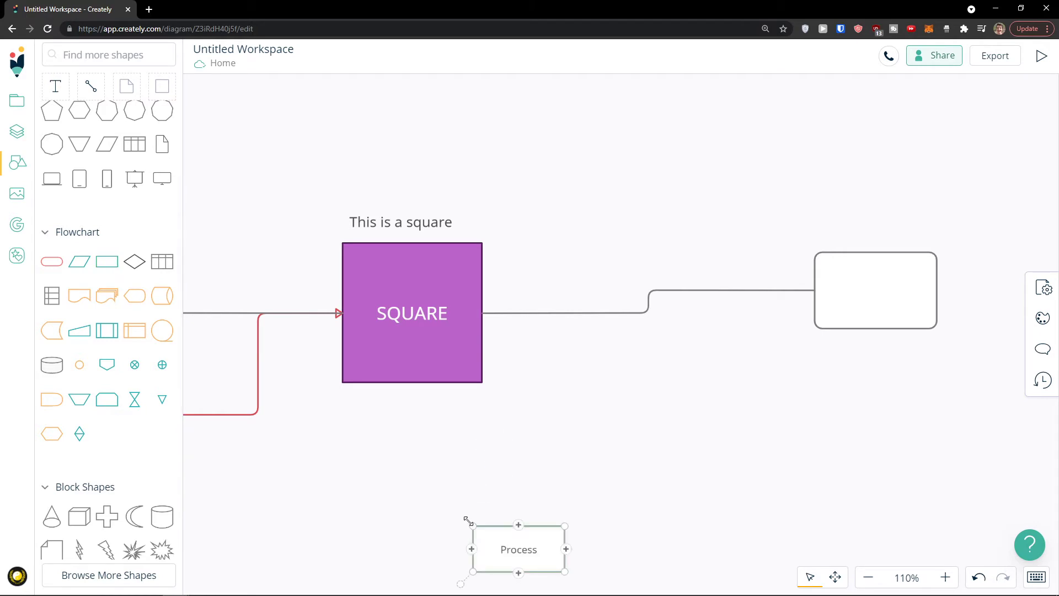
{"action": "mouse_move", "coordinate": [470, 550]}
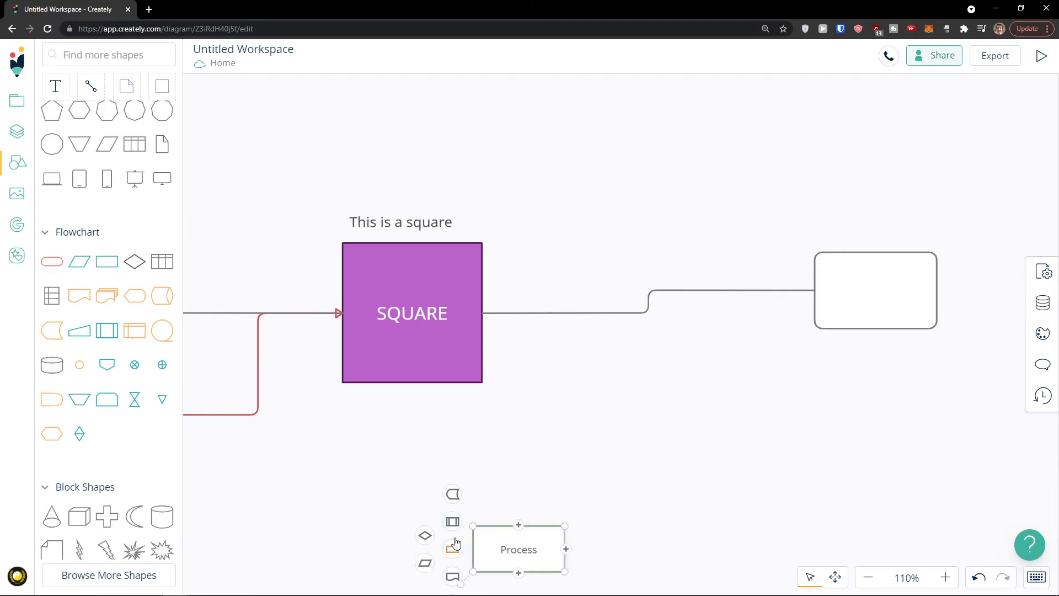
{"action": "scroll", "coordinate": [424, 490], "scroll_direction": "down", "scroll_amount": 1}
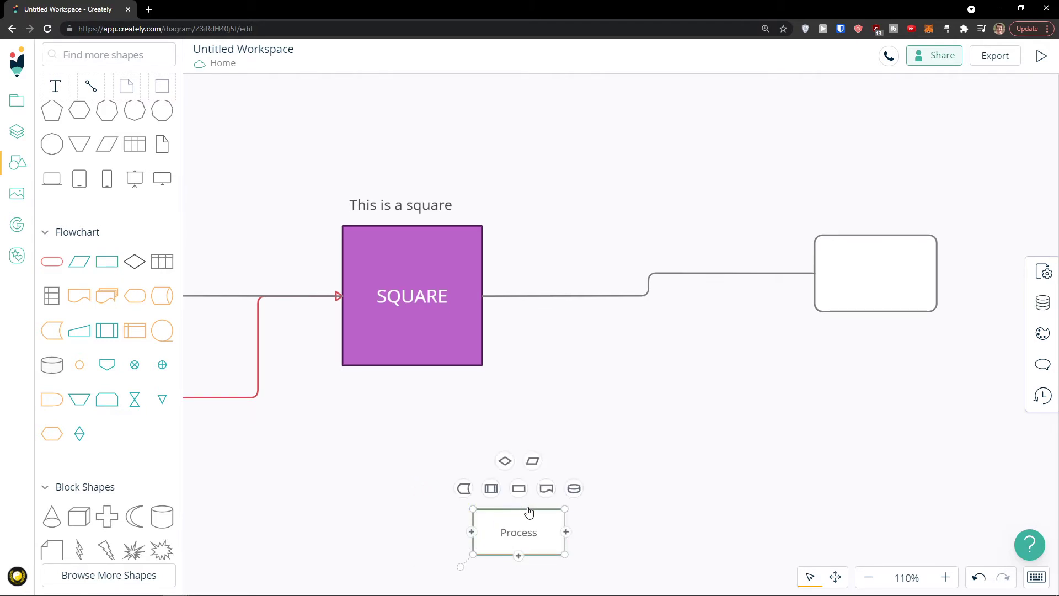
{"action": "mouse_move", "coordinate": [569, 539]}
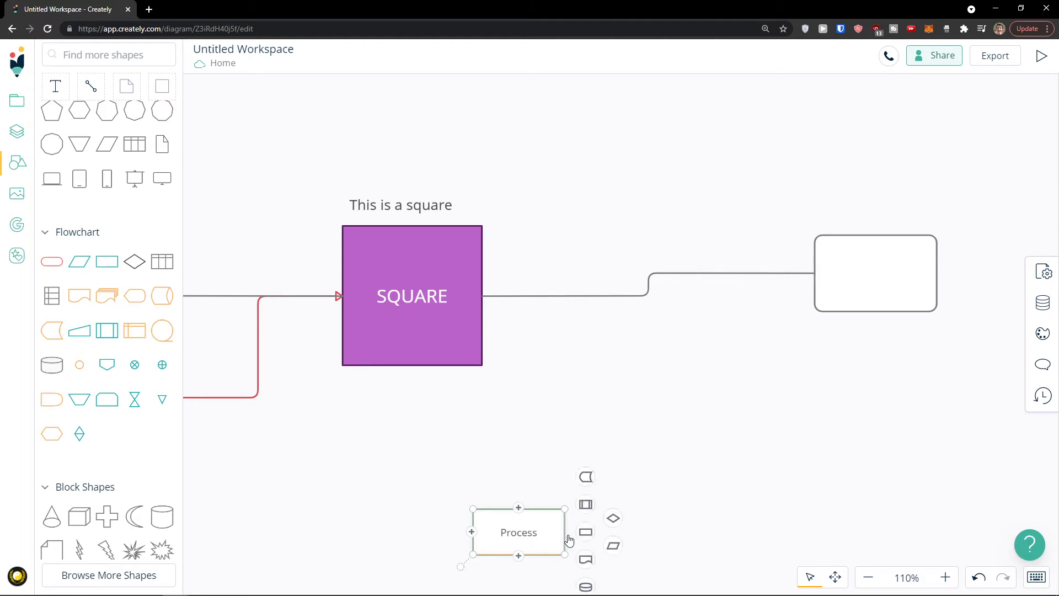
Add a connected diamond below the purple square from its bottom-edge shape suggestions, beside the Process shape.
{"action": "left_click", "coordinate": [473, 316]}
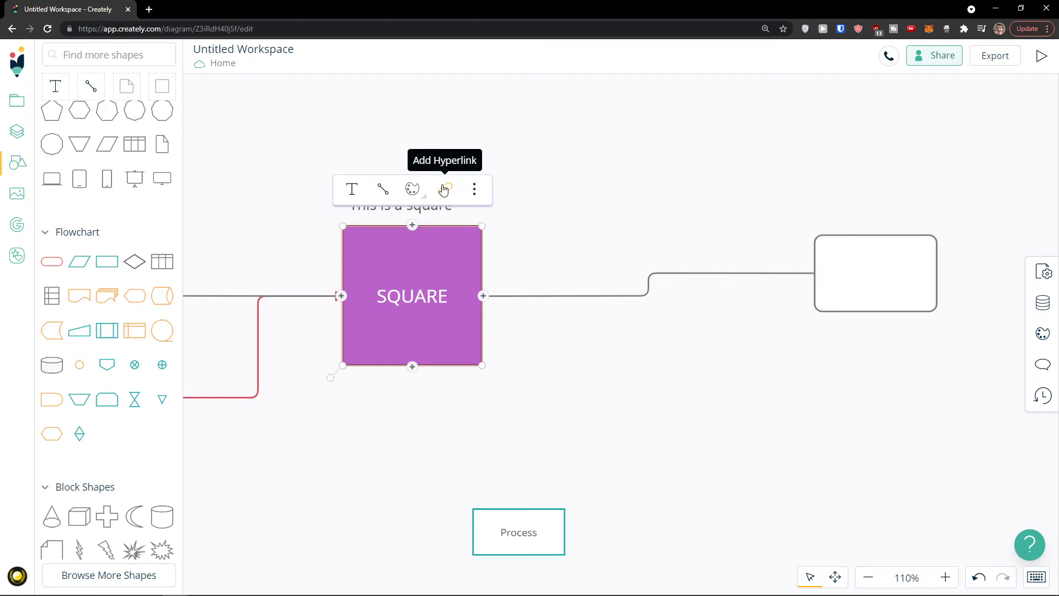
{"action": "mouse_move", "coordinate": [412, 366]}
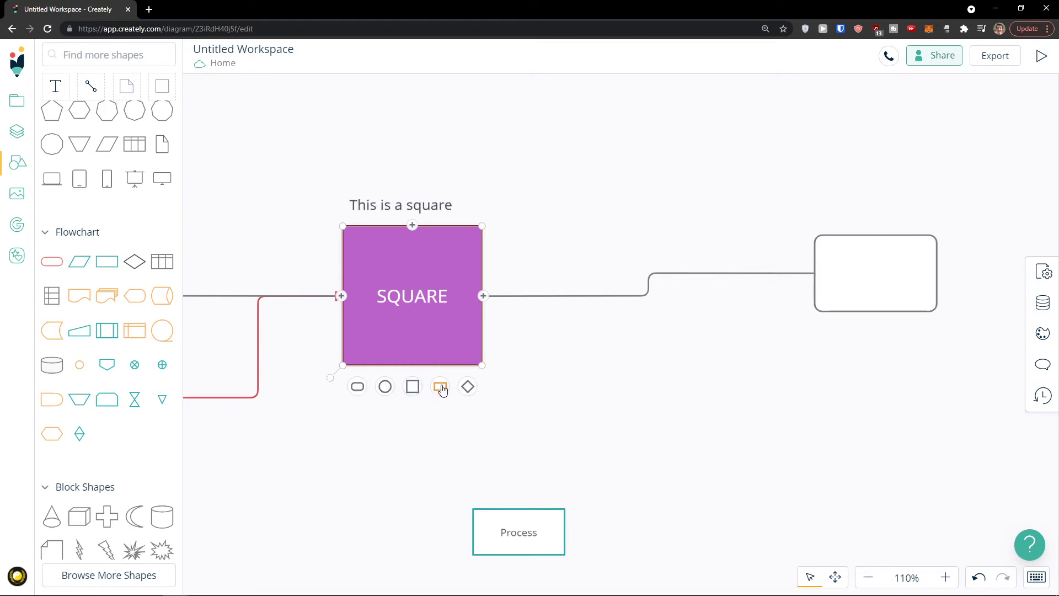
{"action": "left_click_drag", "start_coordinate": [475, 391], "coordinate": [355, 528]}
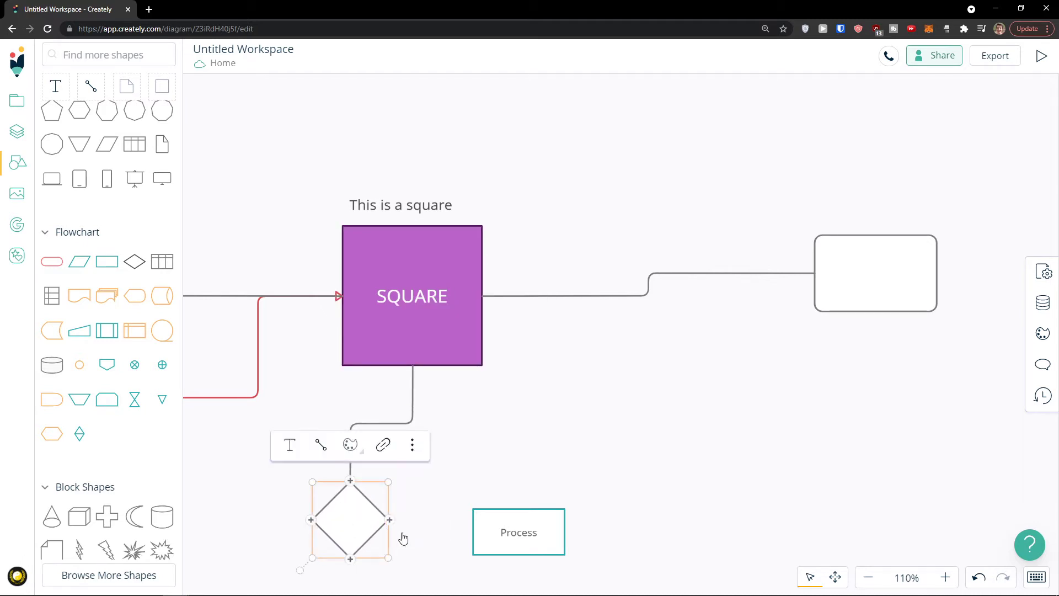
{"action": "mouse_move", "coordinate": [391, 525]}
{"action": "scroll", "coordinate": [132, 347], "scroll_direction": "up", "scroll_amount": 2}
{"action": "mouse_move", "coordinate": [105, 219]}
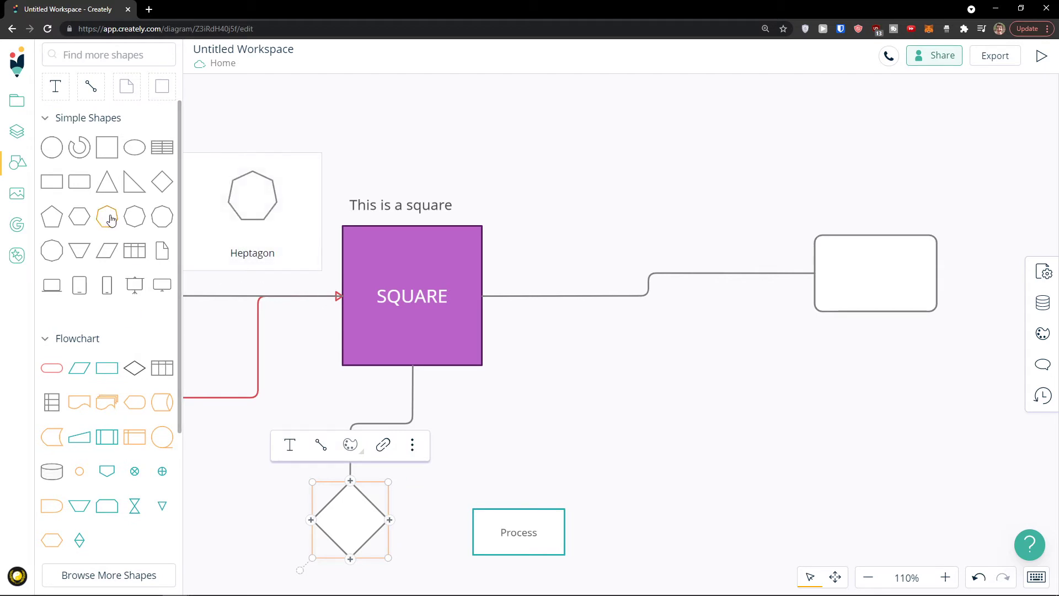
{"action": "left_click", "coordinate": [498, 531]}
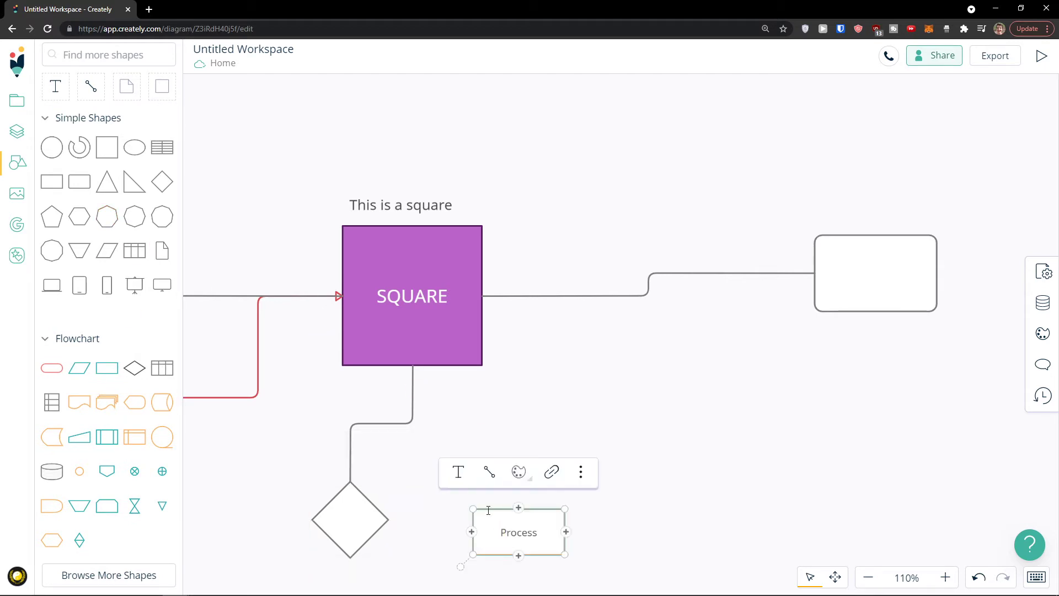
{"action": "left_click", "coordinate": [471, 421]}
{"action": "right_click", "coordinate": [511, 463]}
{"action": "left_click", "coordinate": [470, 473]}
Draw a Flowchart Start/End shape in the empty area below the End shape and open its Style options.
{"action": "scroll", "coordinate": [436, 496], "scroll_direction": "left", "scroll_amount": 10}
{"action": "scroll", "coordinate": [436, 496], "scroll_direction": "down", "scroll_amount": 7}
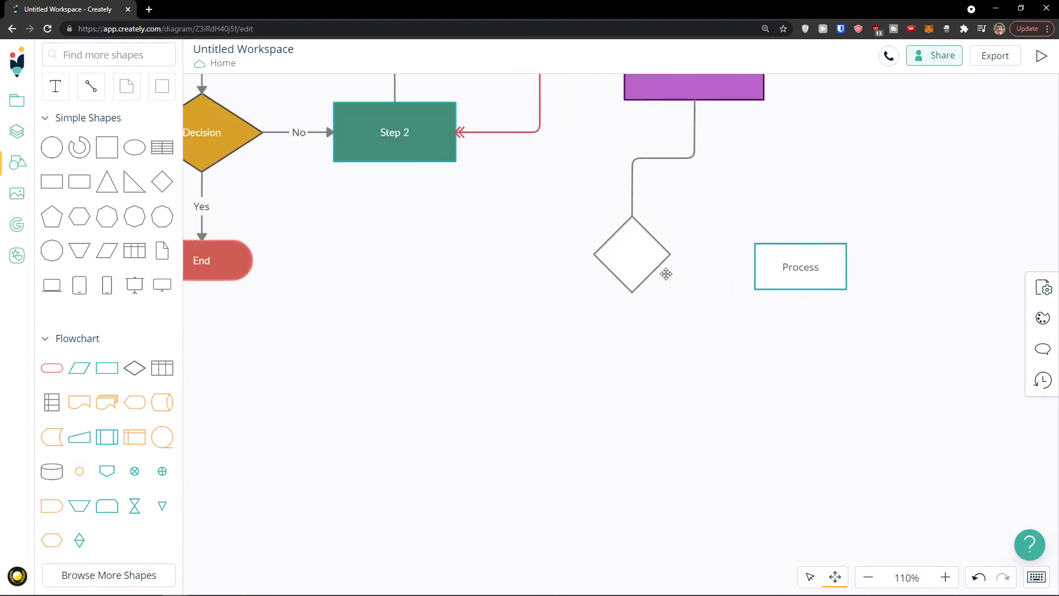
{"action": "scroll", "coordinate": [769, 180], "scroll_direction": "up", "scroll_amount": 6}
{"action": "left_click_drag", "start_coordinate": [602, 526], "coordinate": [587, 215]}
{"action": "mouse_move", "coordinate": [50, 374]}
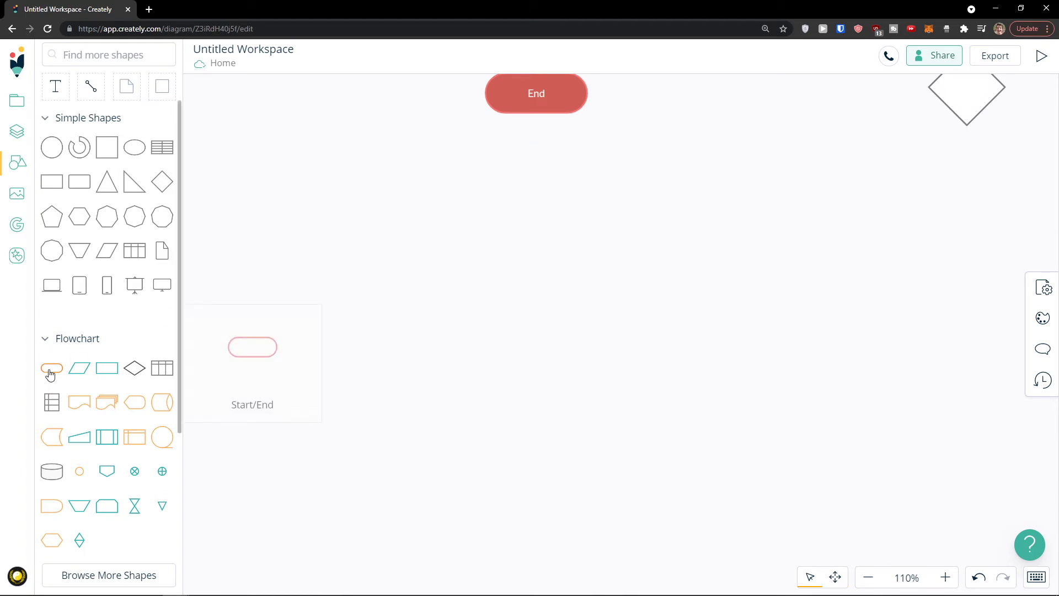
{"action": "left_click_drag", "start_coordinate": [47, 374], "coordinate": [112, 371]}
{"action": "left_click_drag", "start_coordinate": [346, 351], "coordinate": [346, 349]}
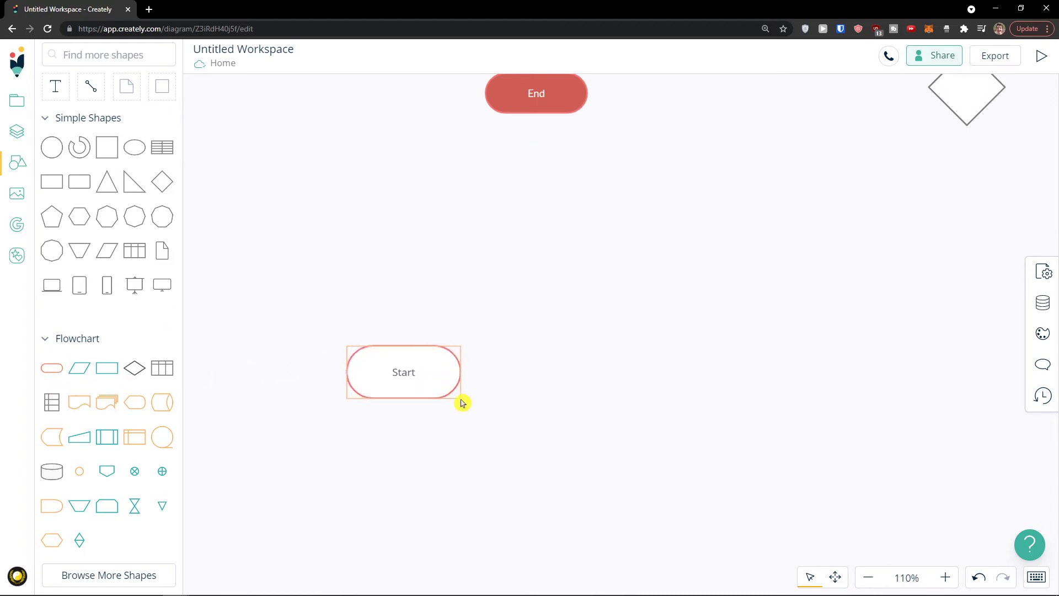
{"action": "left_click", "coordinate": [436, 395]}
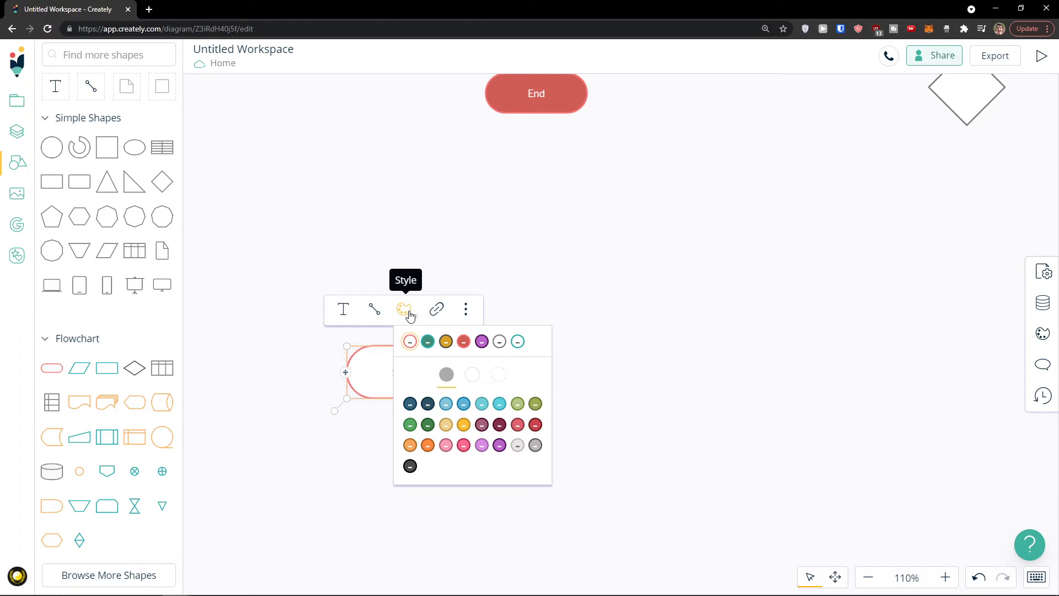
Fill the new Start shape with a solid red style and open its stacking-order options.
{"action": "left_click", "coordinate": [472, 374]}
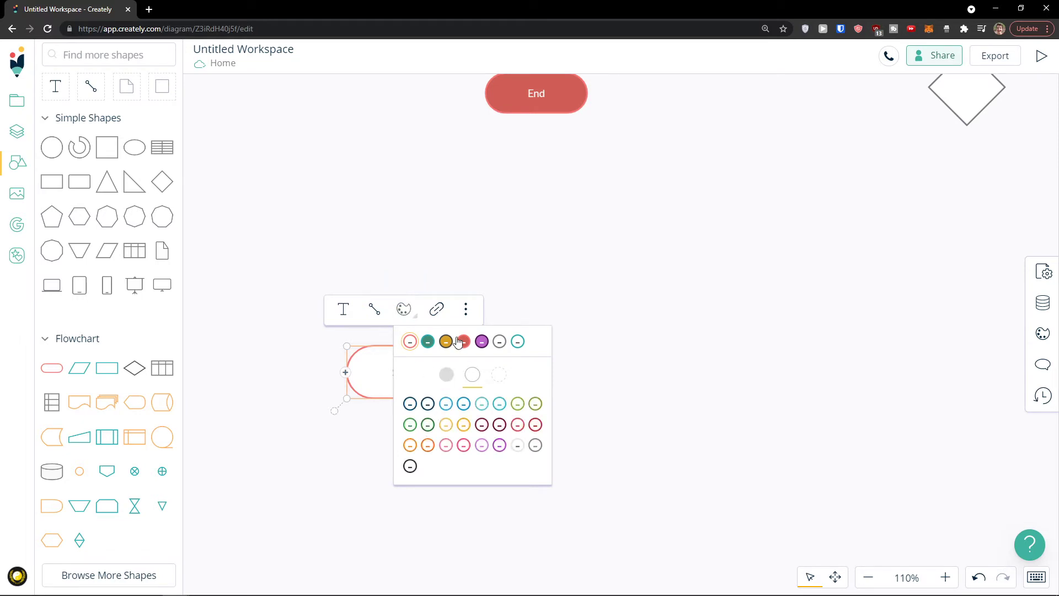
{"action": "left_click", "coordinate": [446, 375]}
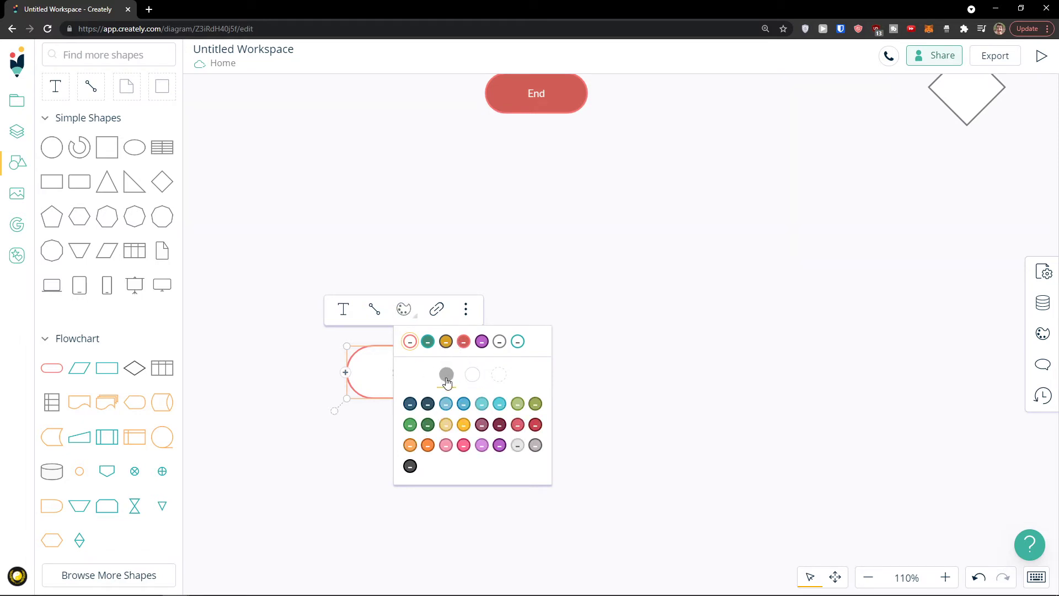
{"action": "left_click", "coordinate": [520, 429]}
{"action": "left_click", "coordinate": [465, 314]}
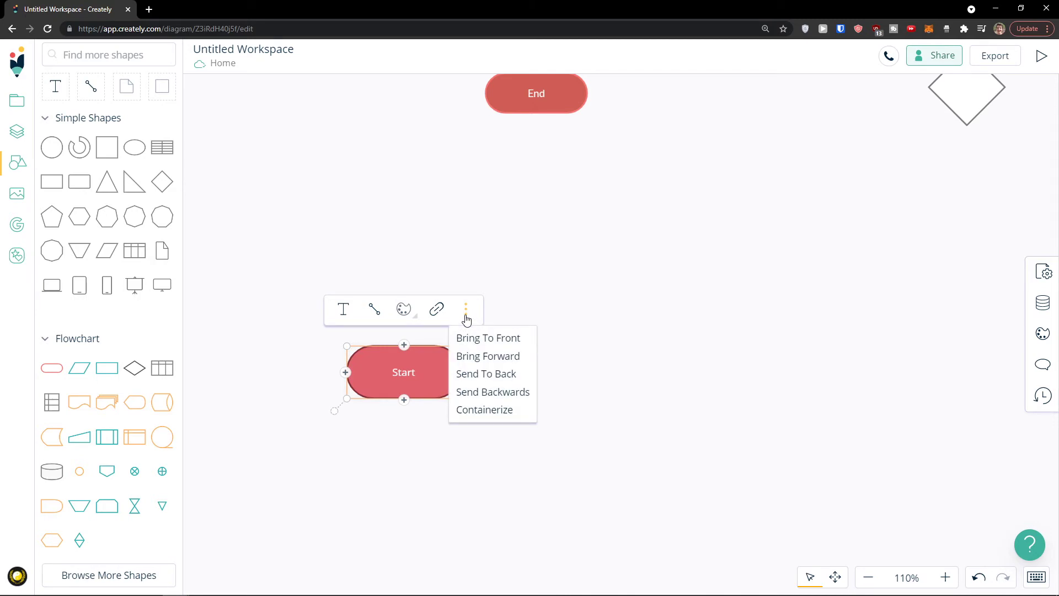
{"action": "left_click", "coordinate": [463, 377]}
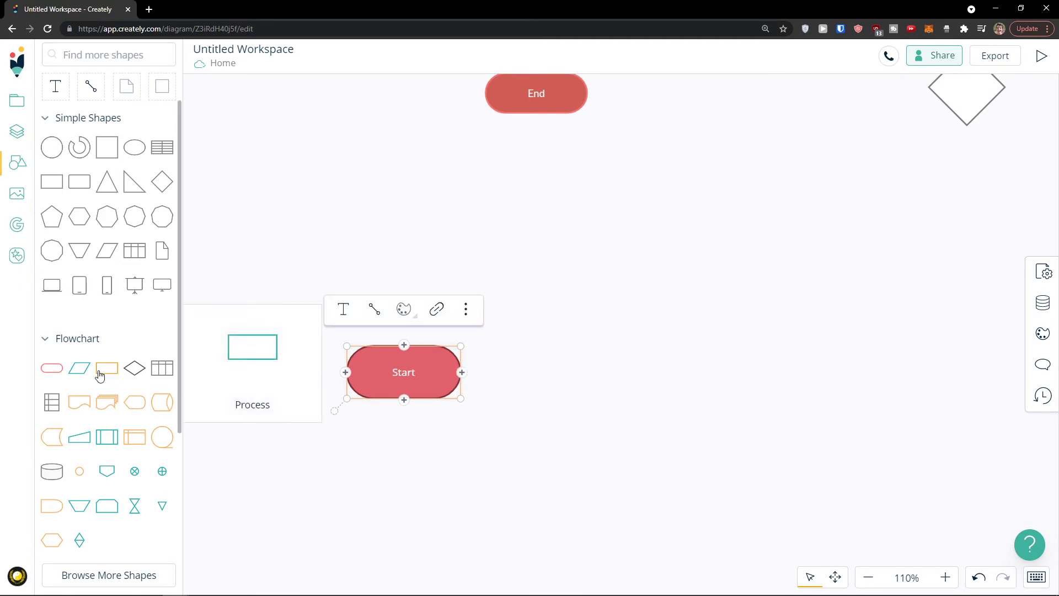
Add a connected Process shape well to the right of the red Start shape, using the suggestions at its right edge.
{"action": "mouse_move", "coordinate": [462, 377]}
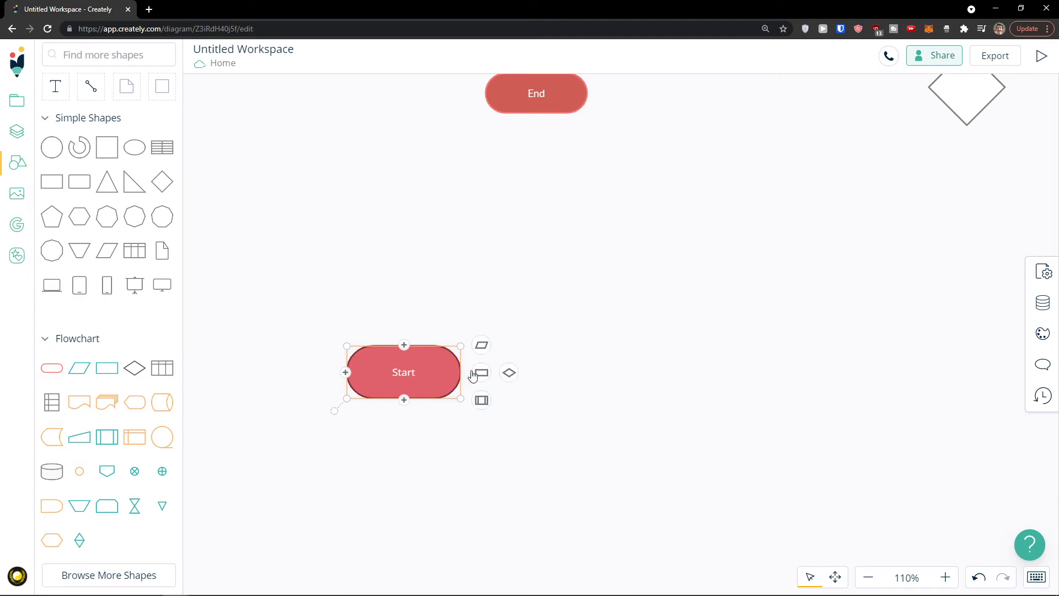
{"action": "left_click_drag", "start_coordinate": [485, 375], "coordinate": [740, 375]}
{"action": "scroll", "coordinate": [656, 303], "scroll_direction": "up", "scroll_amount": 6}
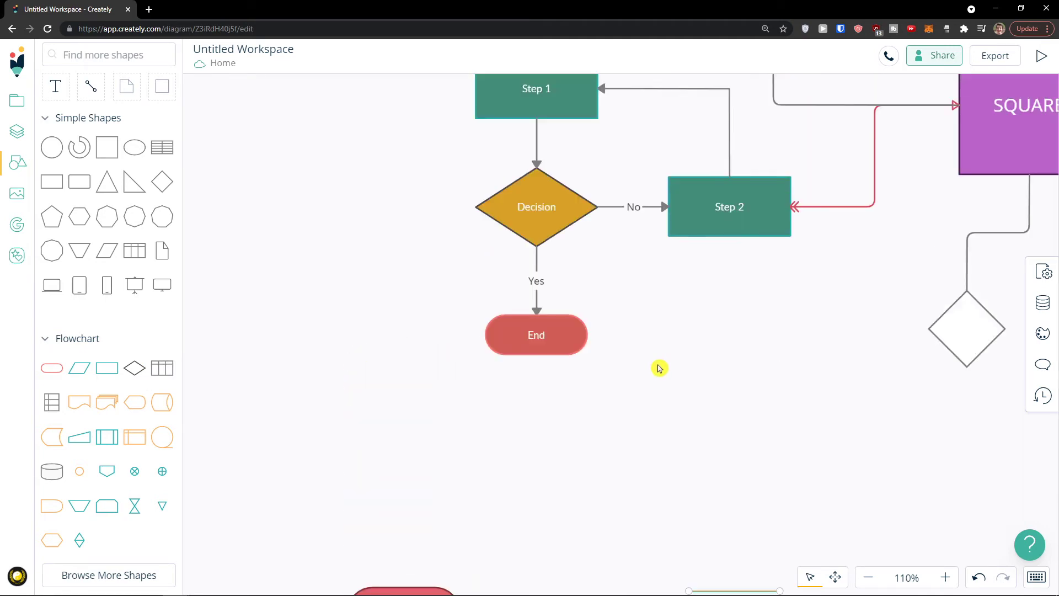
{"action": "scroll", "coordinate": [640, 381], "scroll_direction": "up", "scroll_amount": 1}
{"action": "scroll", "coordinate": [579, 364], "scroll_direction": "down", "scroll_amount": 5}
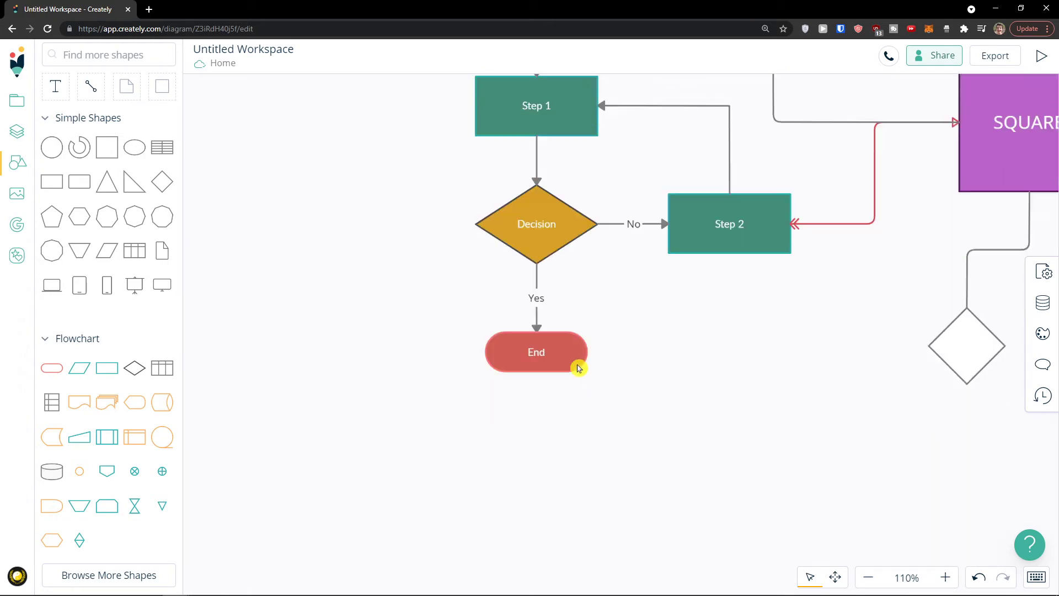
{"action": "scroll", "coordinate": [883, 452], "scroll_direction": "down", "scroll_amount": 2}
{"action": "left_click", "coordinate": [896, 459]}
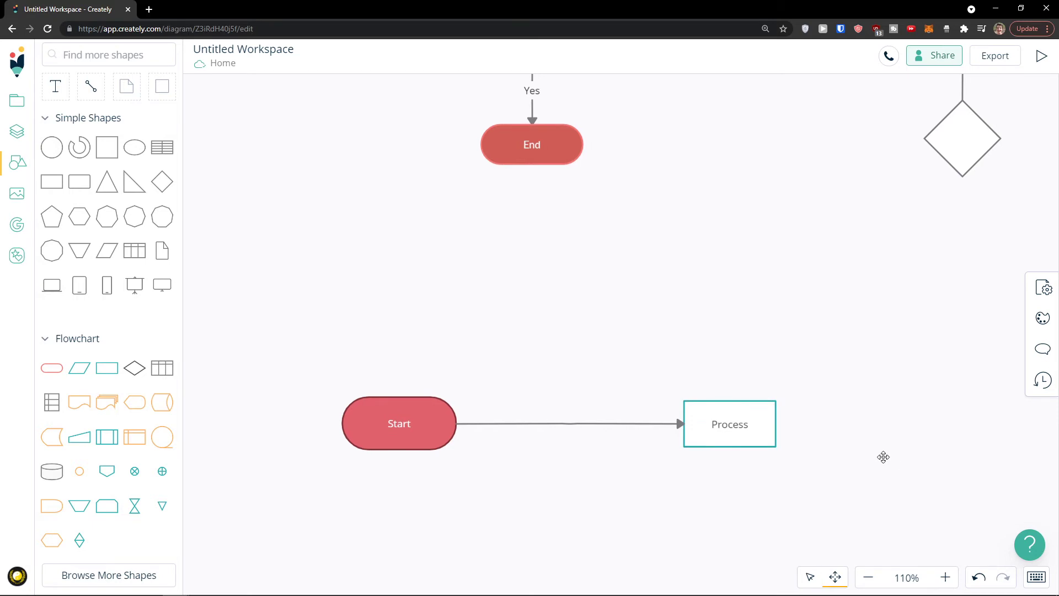
Add a connected Decision shape below and to the left of the Process shape, from its bottom-edge shape suggestions.
{"action": "left_click_drag", "start_coordinate": [882, 456], "coordinate": [655, 385]}
{"action": "scroll", "coordinate": [142, 370], "scroll_direction": "down", "scroll_amount": 3}
{"action": "scroll", "coordinate": [144, 364], "scroll_direction": "up", "scroll_amount": 3}
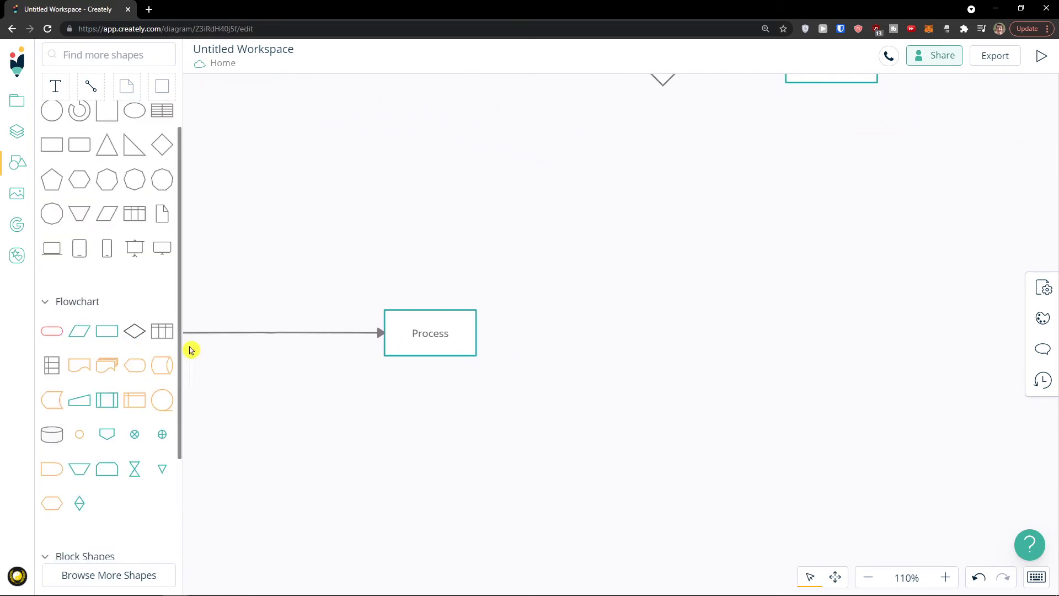
{"action": "left_click", "coordinate": [464, 333]}
{"action": "mouse_move", "coordinate": [430, 359]}
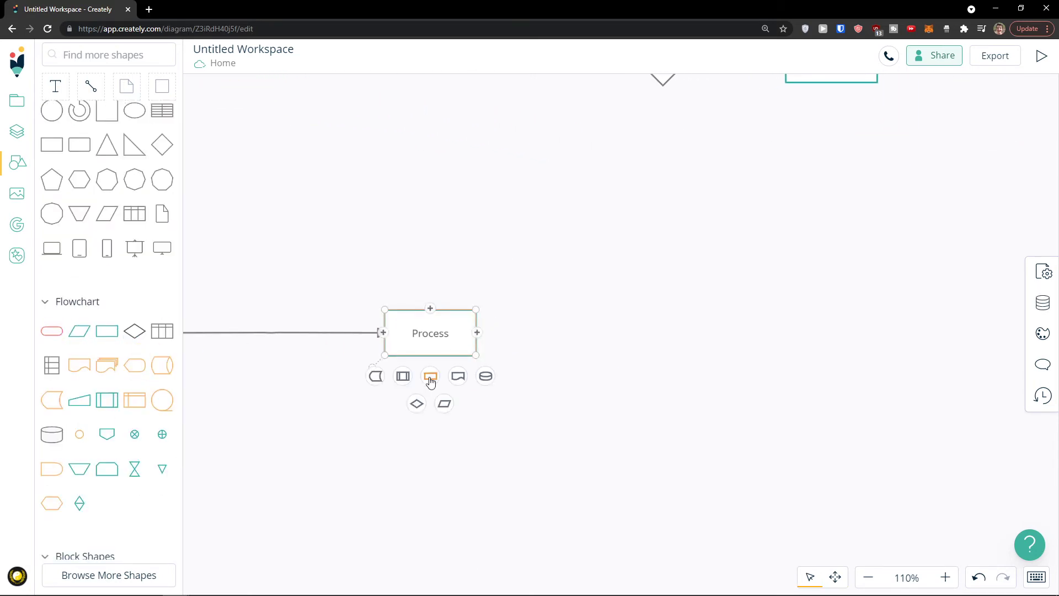
{"action": "mouse_move", "coordinate": [133, 336]}
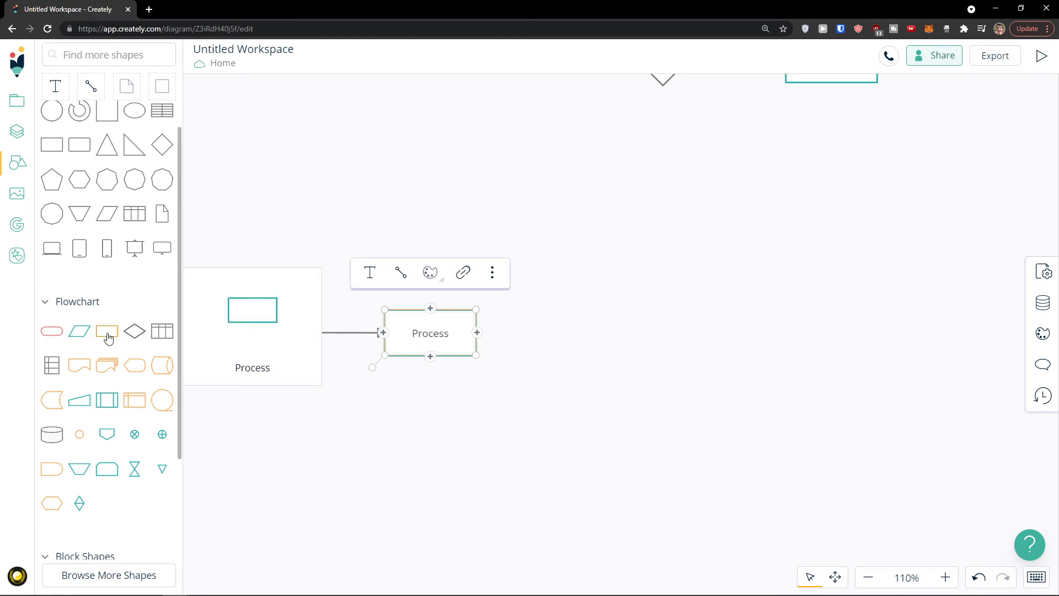
{"action": "left_click_drag", "start_coordinate": [430, 375], "coordinate": [219, 454]}
{"action": "left_click", "coordinate": [316, 521]}
{"action": "left_click_drag", "start_coordinate": [303, 520], "coordinate": [553, 470]}
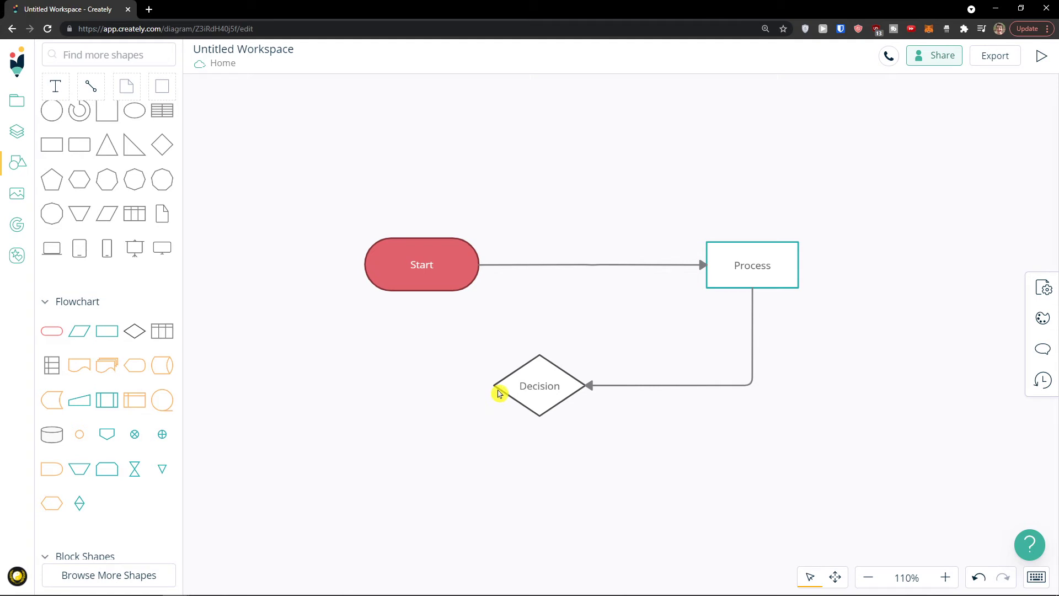
Place a Flowchart Start/End shape to the left of the Decision diamond and connect the two with a line.
{"action": "left_click_drag", "start_coordinate": [52, 331], "coordinate": [378, 387]}
{"action": "left_click_drag", "start_coordinate": [355, 348], "coordinate": [495, 386]}
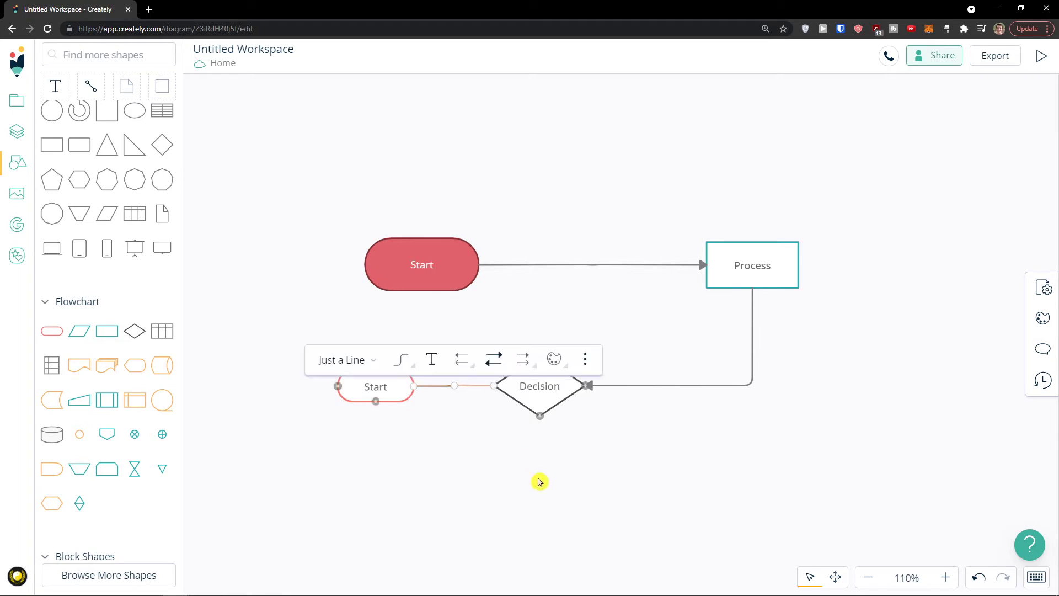
{"action": "left_click", "coordinate": [536, 481]}
Add a connected Process shape below the Decision diamond as its Yes branch, from the bottom-edge shape suggestions.
{"action": "left_click", "coordinate": [543, 417]}
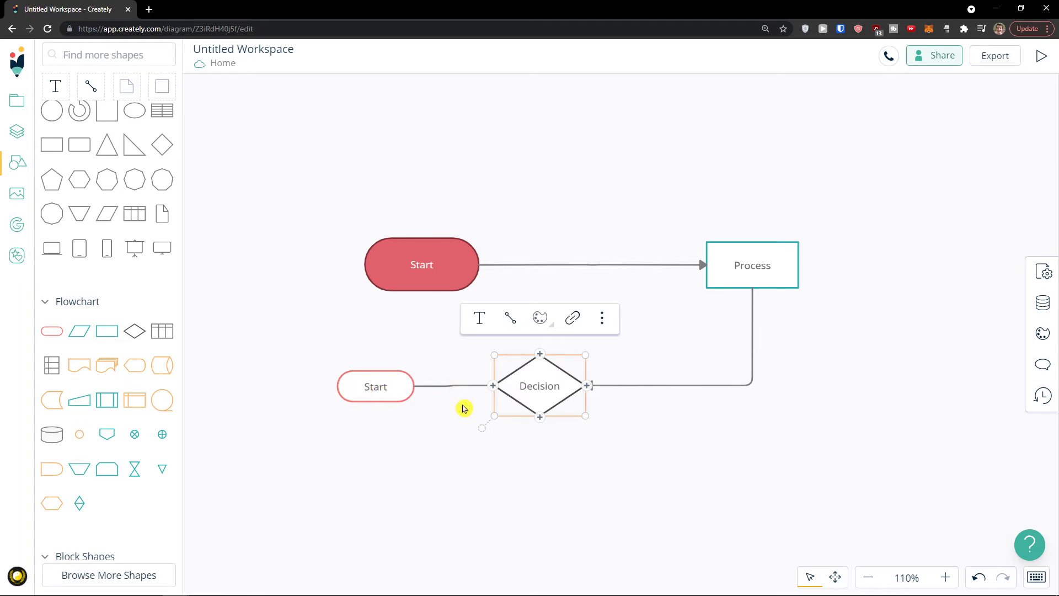
{"action": "mouse_move", "coordinate": [541, 423]}
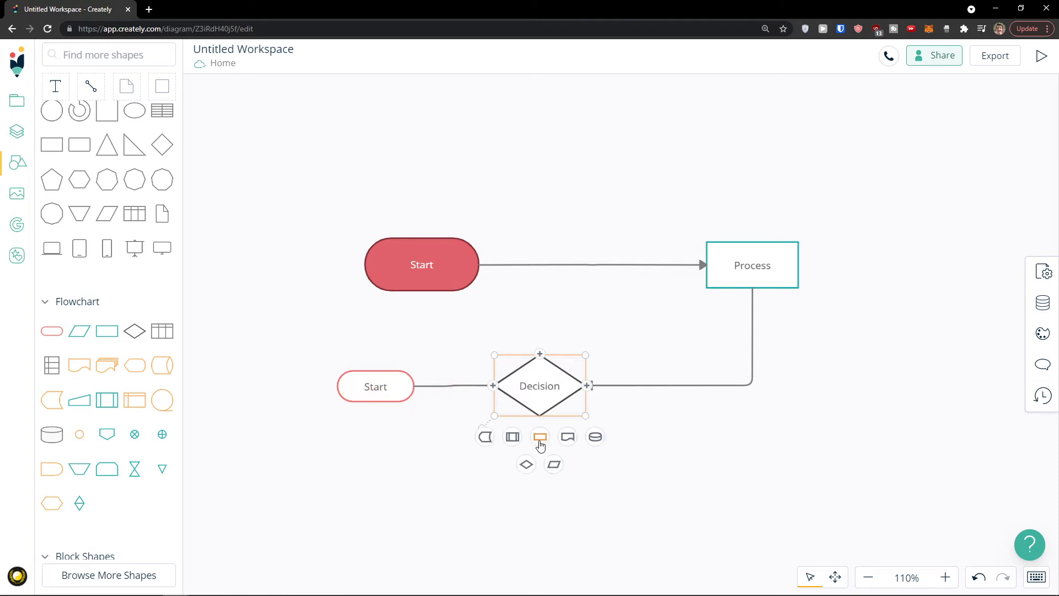
{"action": "left_click", "coordinate": [539, 438]}
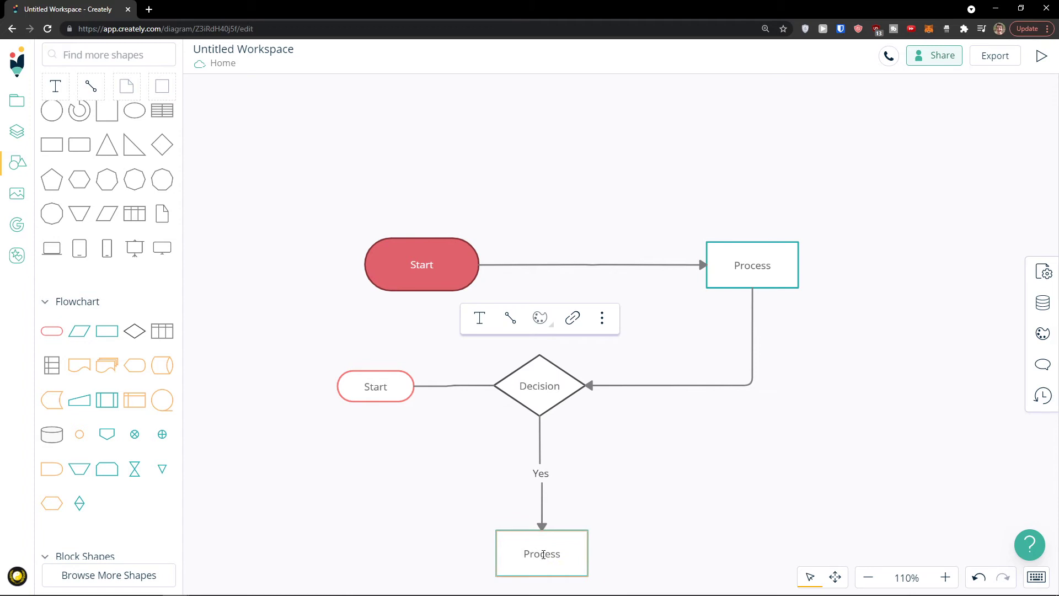
{"action": "mouse_move", "coordinate": [83, 368]}
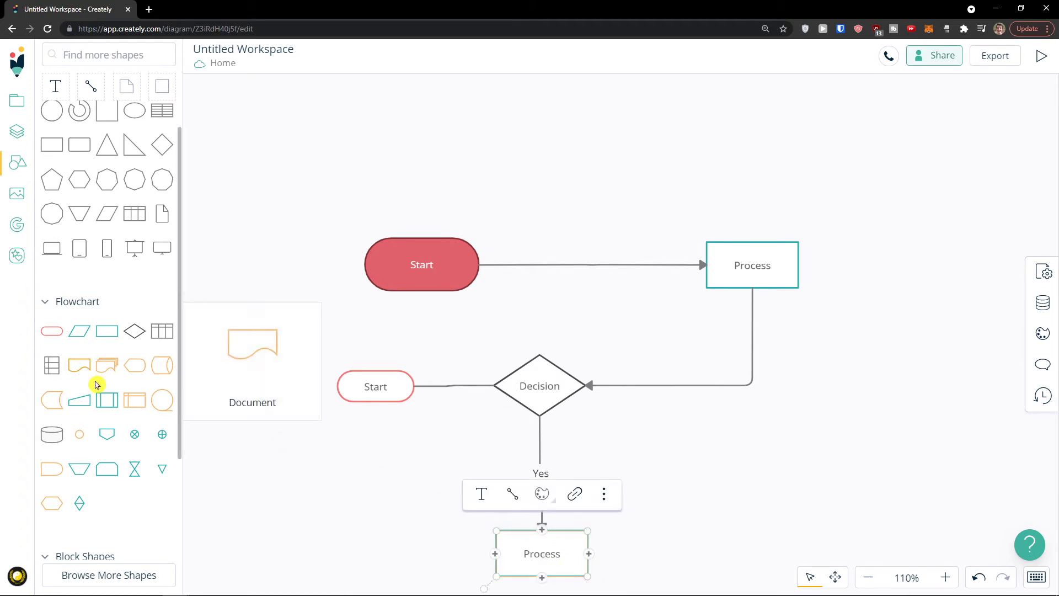
{"action": "left_click", "coordinate": [326, 512]}
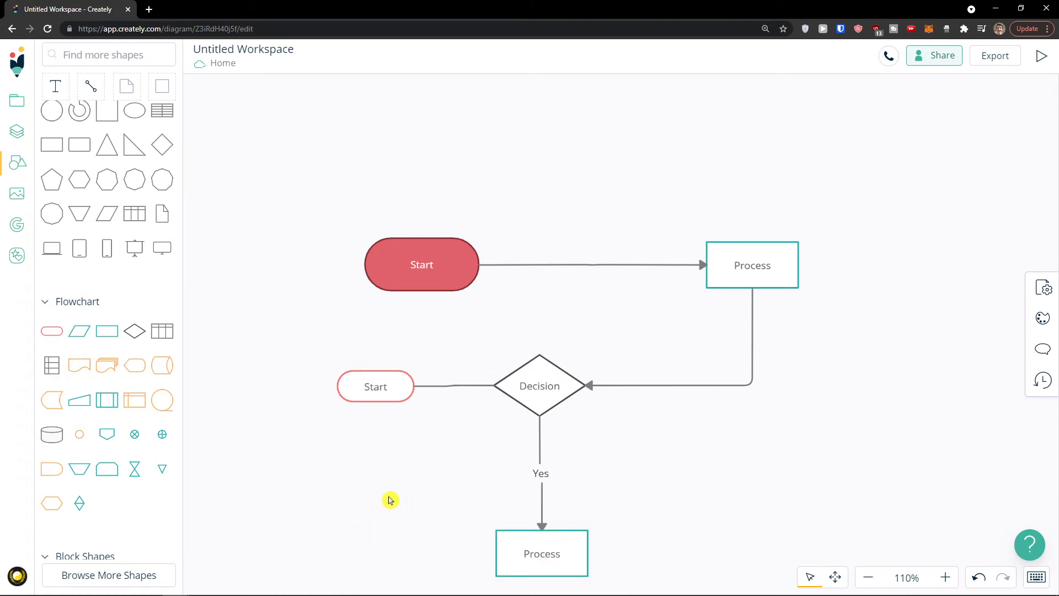
Try out a Flowchart Documents shape below the lower Process shape, move it slightly and delete it.
{"action": "scroll", "coordinate": [389, 500], "scroll_direction": "down", "scroll_amount": 3}
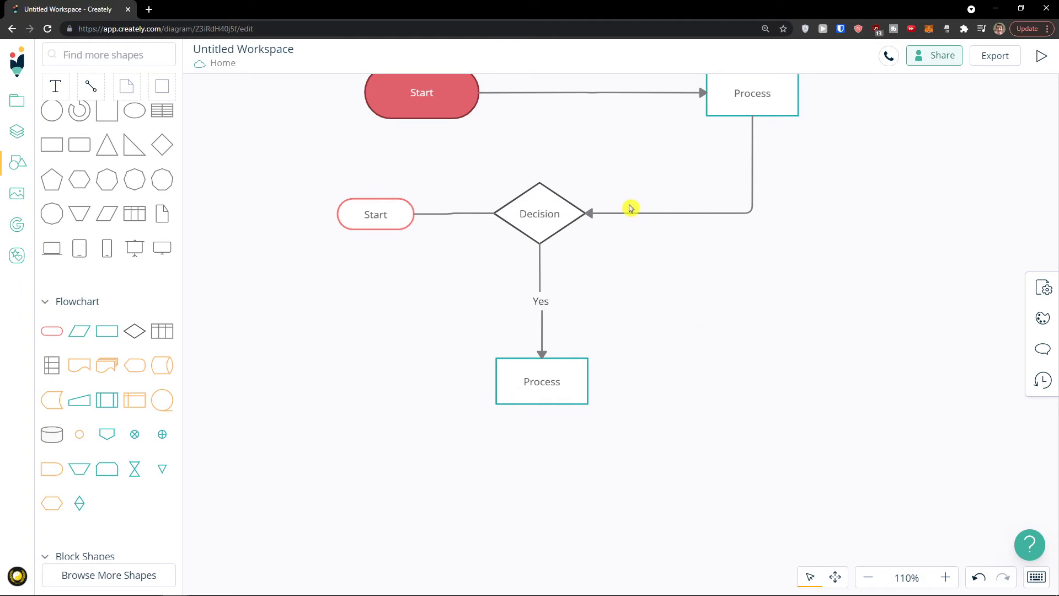
{"action": "left_click", "coordinate": [621, 216]}
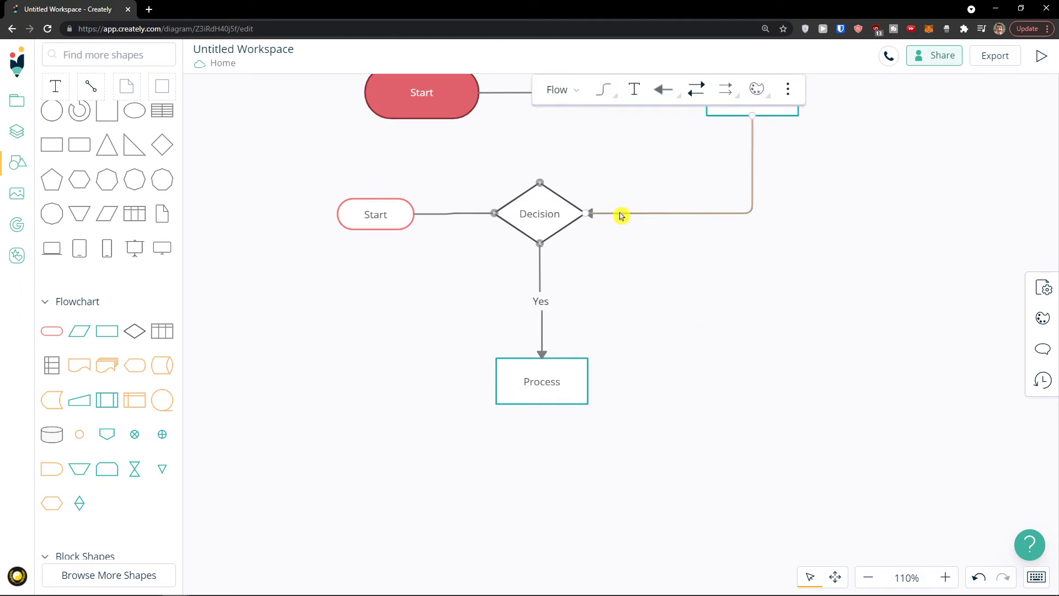
{"action": "mouse_move", "coordinate": [166, 337]}
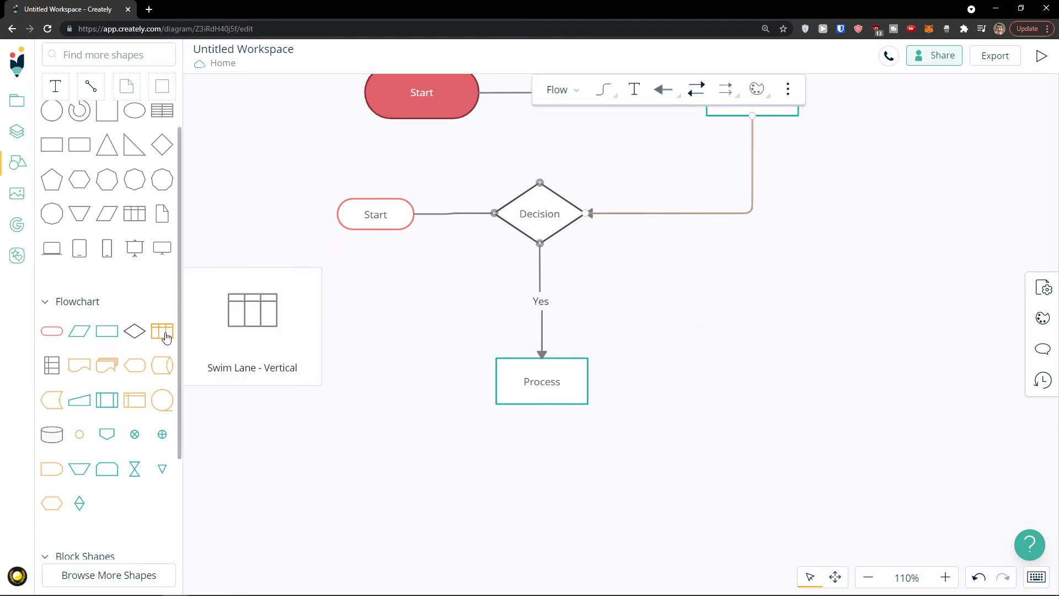
{"action": "mouse_move", "coordinate": [71, 375]}
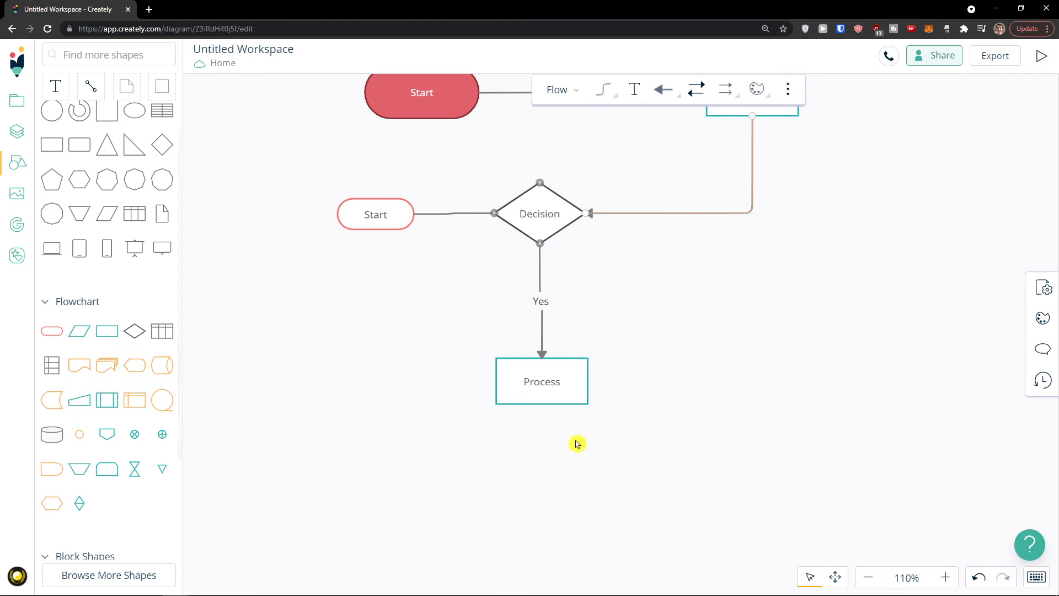
{"action": "left_click_drag", "start_coordinate": [106, 365], "coordinate": [570, 475]}
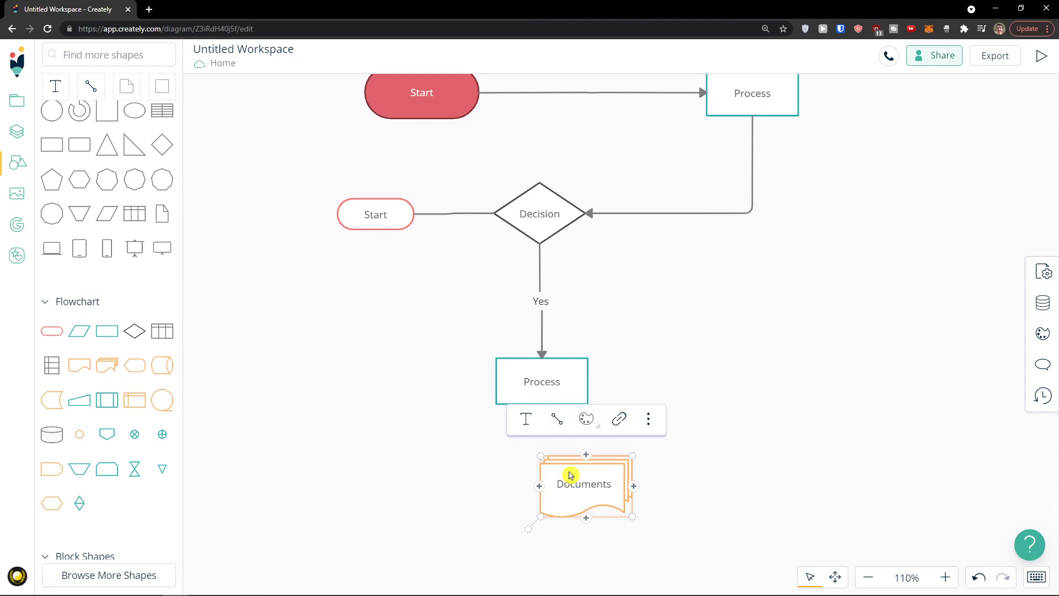
{"action": "left_click", "coordinate": [648, 419]}
{"action": "left_click_drag", "start_coordinate": [587, 504], "coordinate": [601, 494]}
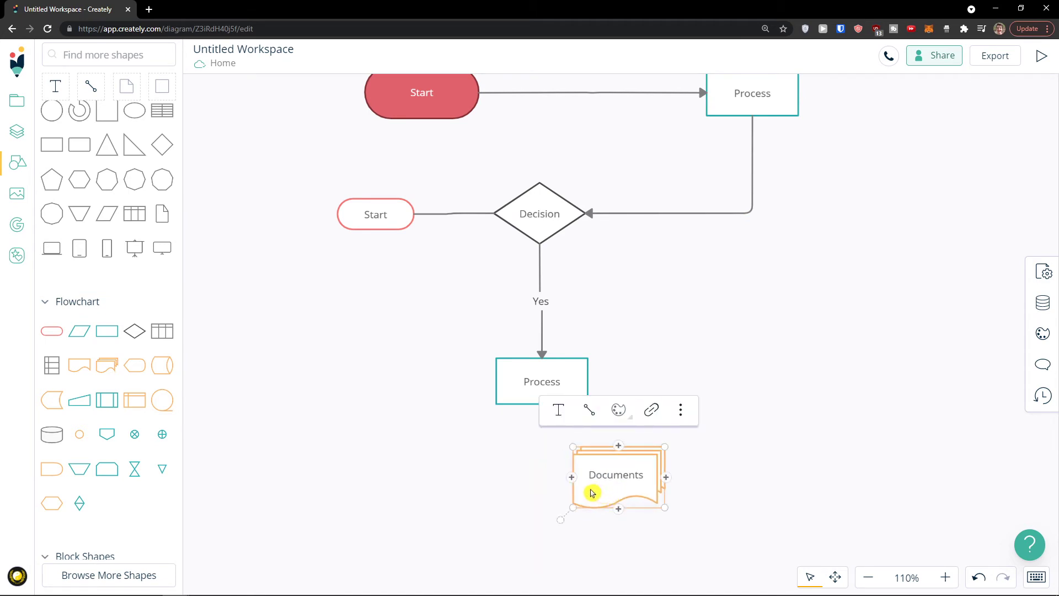
{"action": "key", "text": "Delete"}
Place a Direct Data shape to the right of the lower Process shape and connect the two with a line.
{"action": "scroll", "coordinate": [132, 424], "scroll_direction": "down", "scroll_amount": 2}
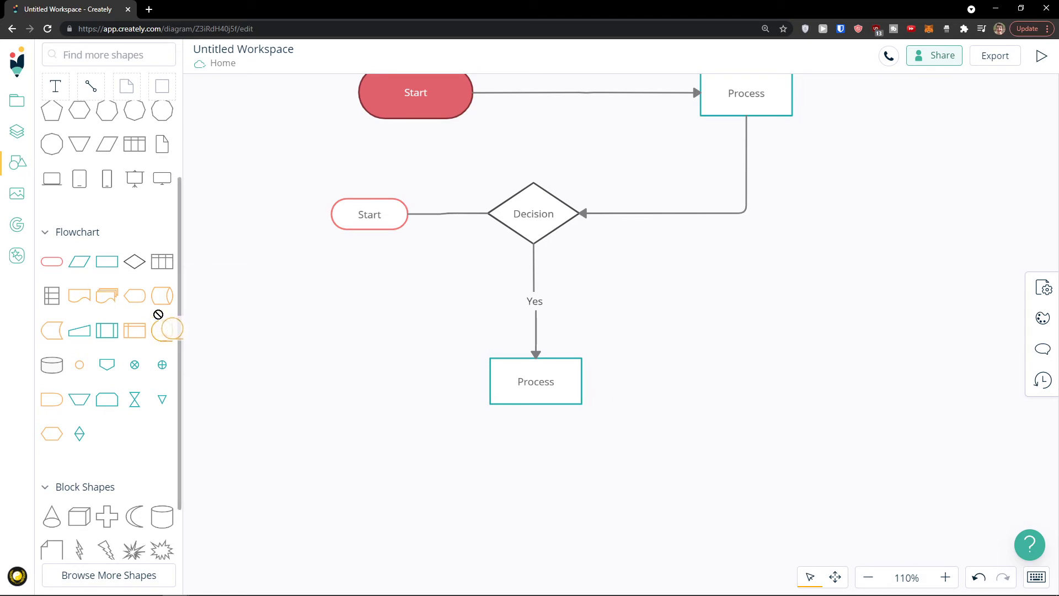
{"action": "left_click_drag", "start_coordinate": [164, 299], "coordinate": [773, 373]}
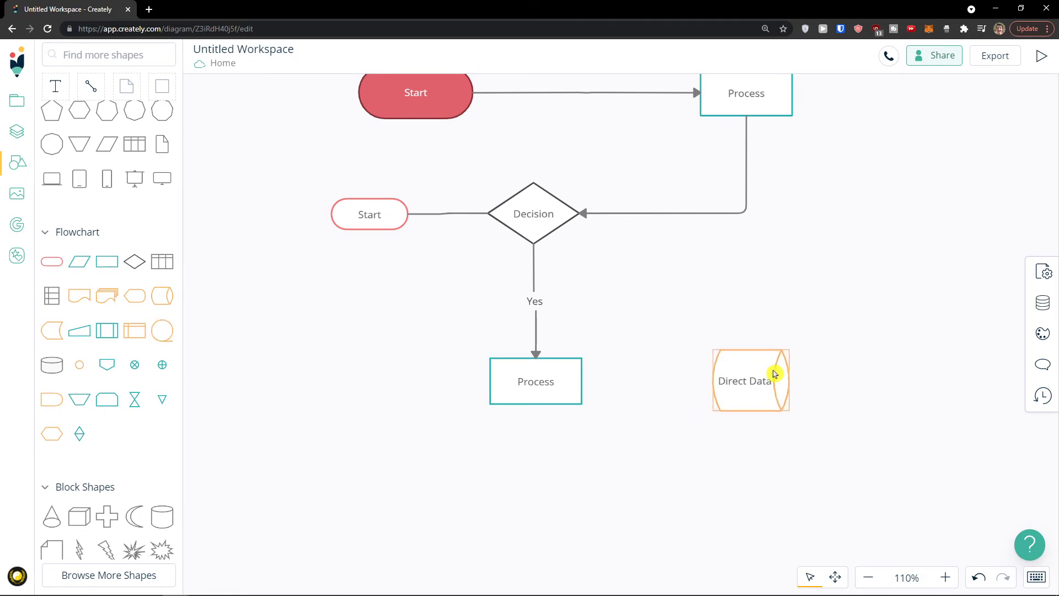
{"action": "left_click_drag", "start_coordinate": [704, 380], "coordinate": [537, 383]}
{"action": "left_click", "coordinate": [606, 463]}
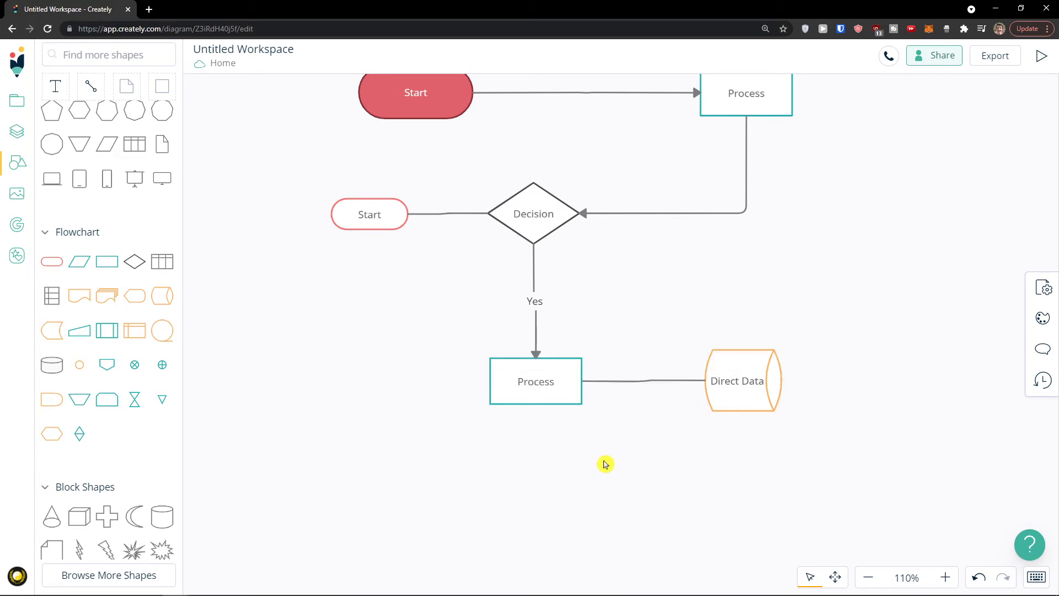
Look through the Block Shapes and the additional shape library categories available for the workspace.
{"action": "scroll", "coordinate": [123, 416], "scroll_direction": "down", "scroll_amount": 2}
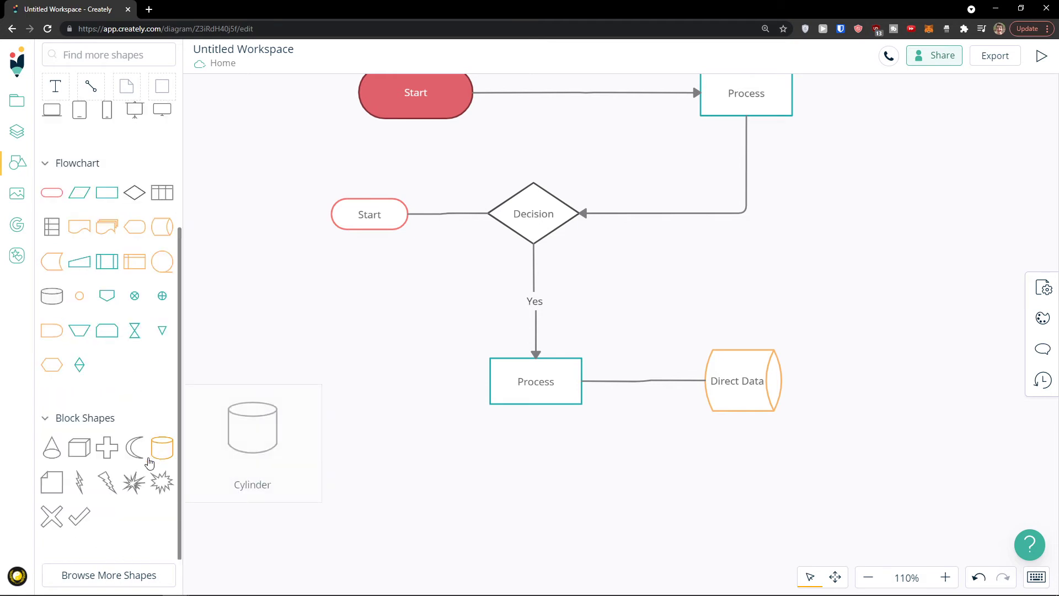
{"action": "left_click", "coordinate": [117, 578]}
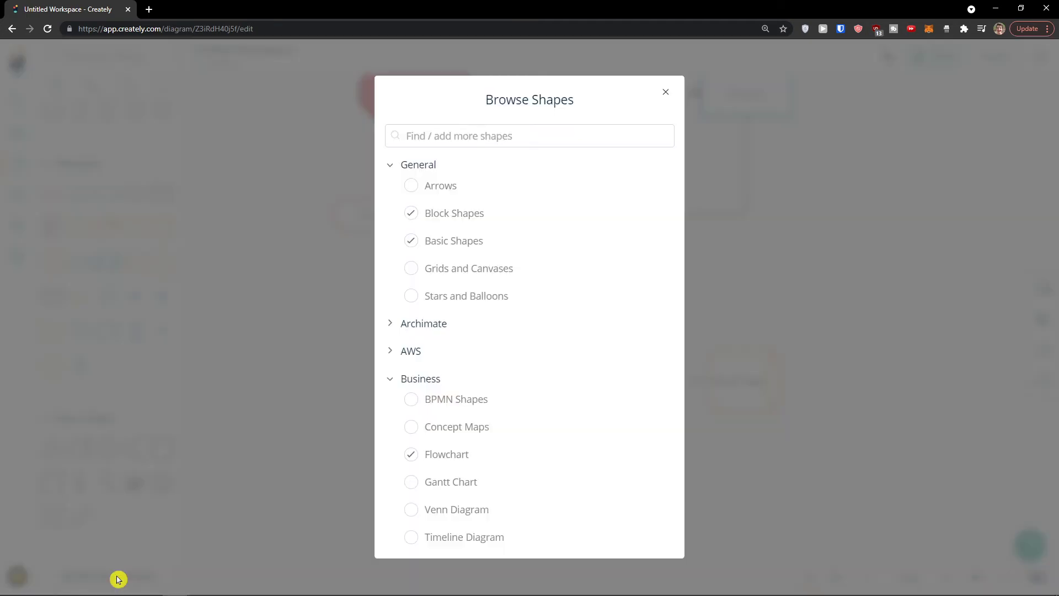
{"action": "scroll", "coordinate": [415, 450], "scroll_direction": "down", "scroll_amount": 1}
{"action": "scroll", "coordinate": [415, 450], "scroll_direction": "up", "scroll_amount": 1}
{"action": "scroll", "coordinate": [415, 450], "scroll_direction": "down", "scroll_amount": 3}
{"action": "scroll", "coordinate": [414, 450], "scroll_direction": "up", "scroll_amount": 4}
{"action": "left_click", "coordinate": [533, 364]}
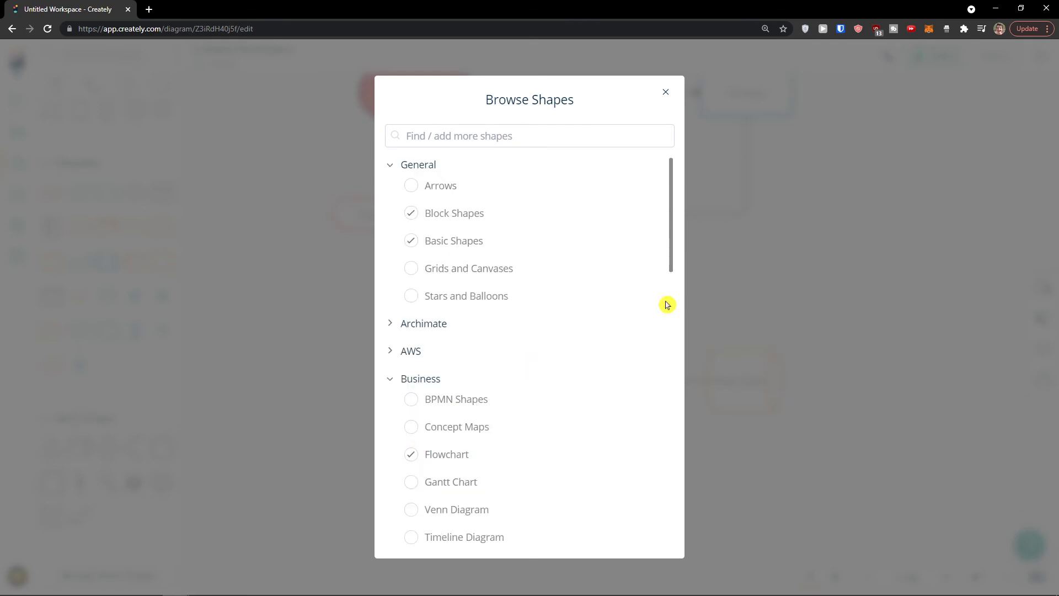
{"action": "left_click", "coordinate": [665, 93]}
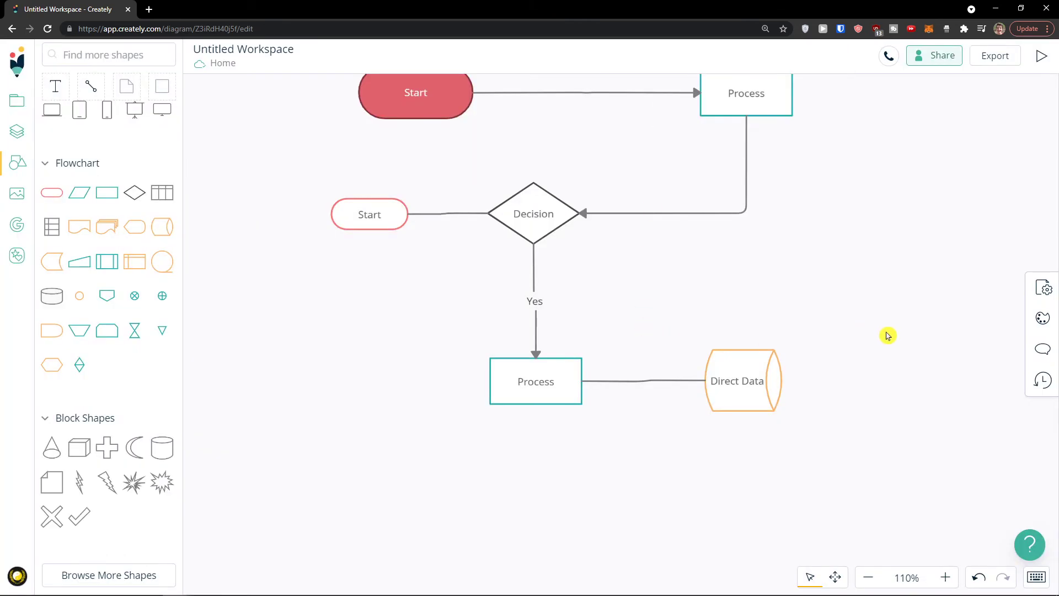
Enable the Arrows, Grids and Canvases, and Stars and Balloons libraries from the General shape category.
{"action": "left_click", "coordinate": [108, 573]}
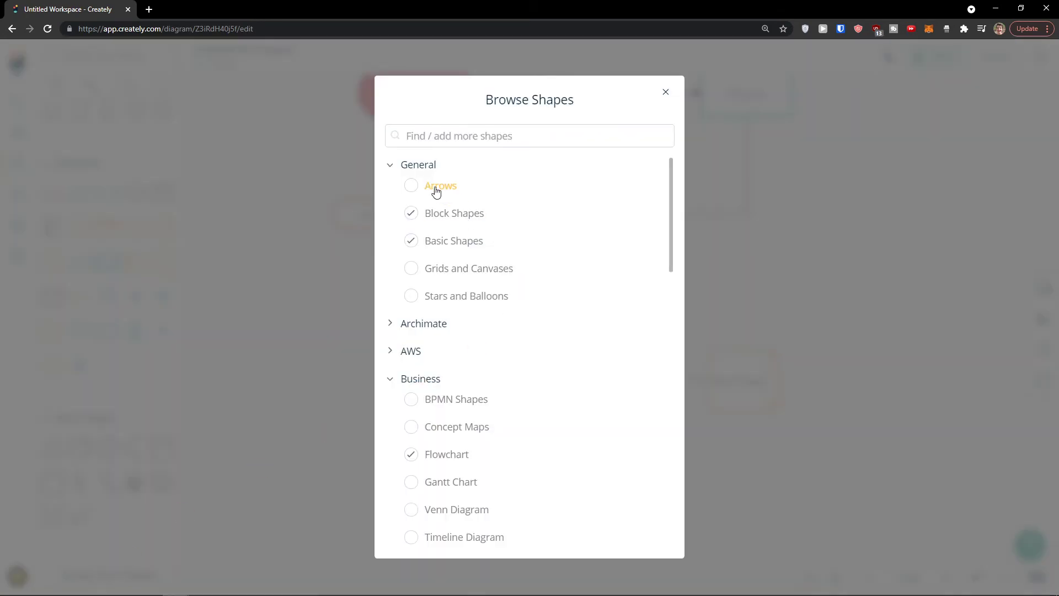
{"action": "left_click", "coordinate": [411, 268]}
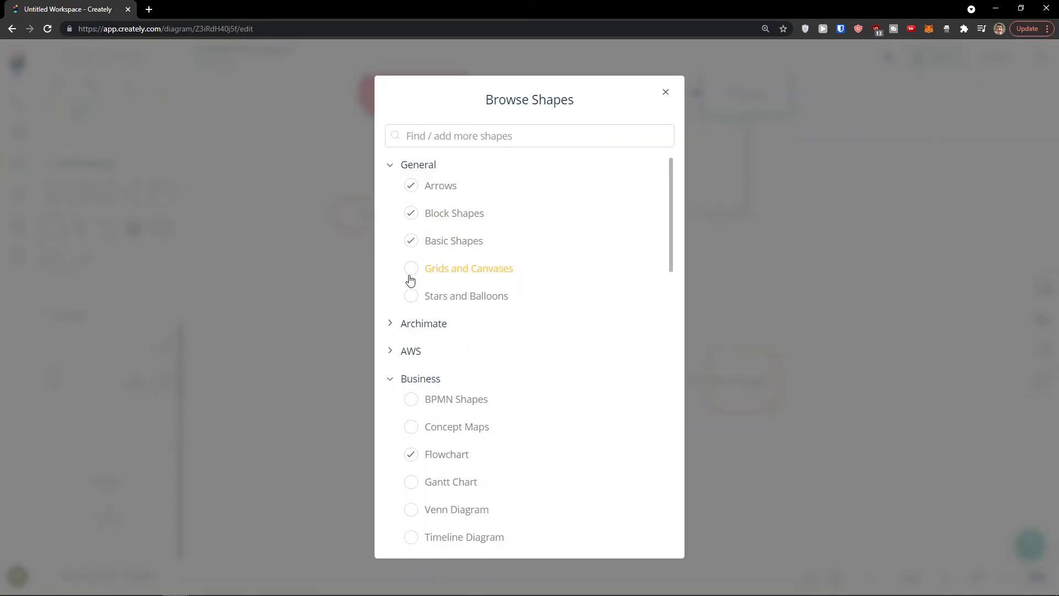
{"action": "scroll", "coordinate": [421, 342], "scroll_direction": "down", "scroll_amount": 3}
{"action": "scroll", "coordinate": [402, 326], "scroll_direction": "up", "scroll_amount": 3}
Enable the Archimate Application and Archimate Business libraries, plus BPMN Shapes and Concept Maps from the Business category.
{"action": "left_click", "coordinate": [387, 324]}
{"action": "left_click", "coordinate": [411, 343]}
{"action": "left_click", "coordinate": [410, 372]}
{"action": "scroll", "coordinate": [409, 386], "scroll_direction": "down", "scroll_amount": 1}
{"action": "scroll", "coordinate": [410, 394], "scroll_direction": "down", "scroll_amount": 1}
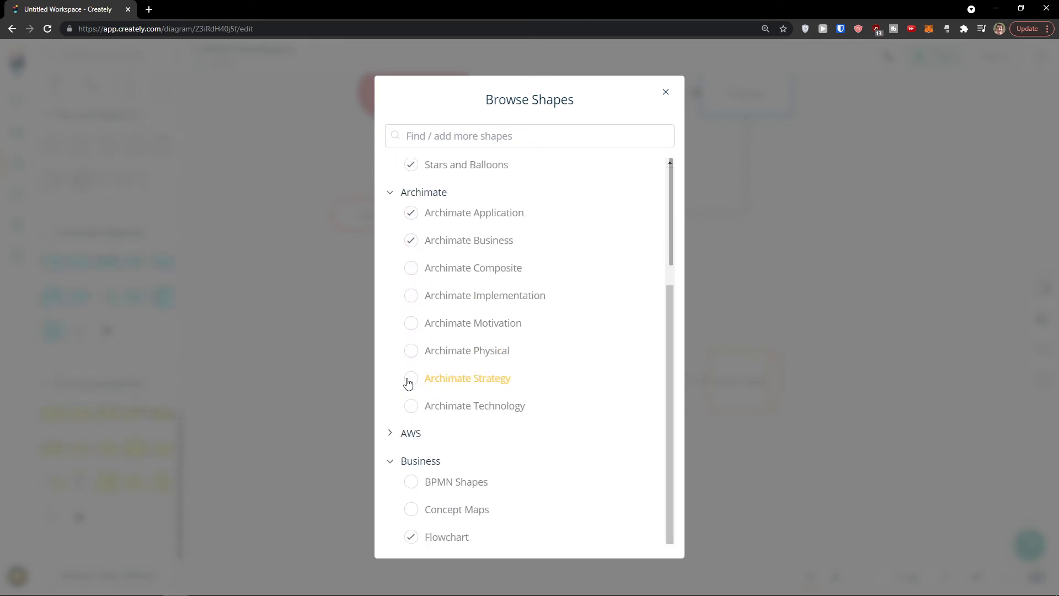
{"action": "left_click", "coordinate": [411, 483]}
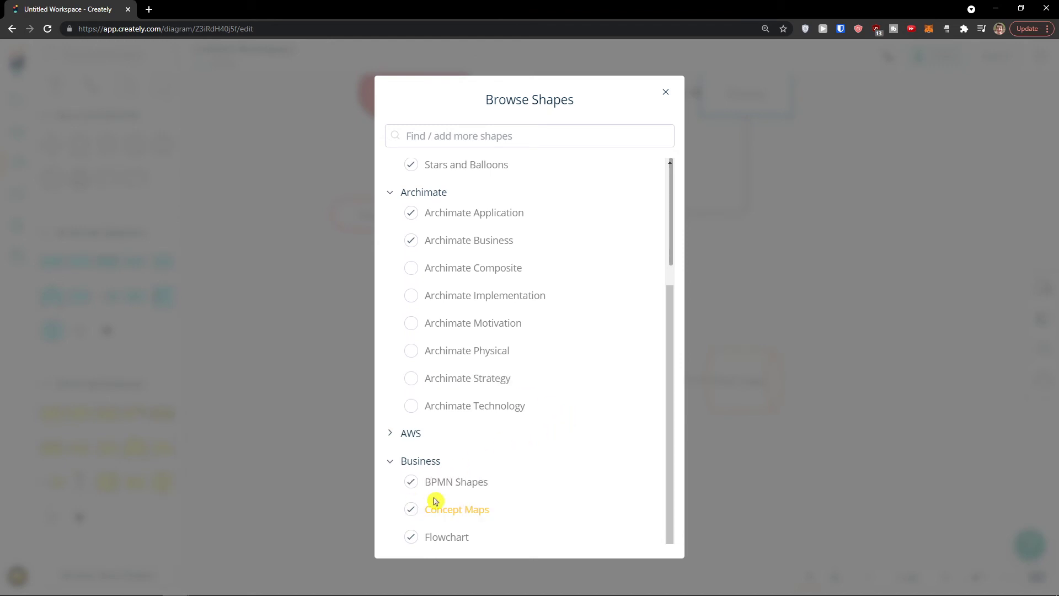
Place a down arrow from the Arrows library below the lower Process shape and connect the two with a line.
{"action": "left_click", "coordinate": [770, 426]}
{"action": "scroll", "coordinate": [123, 371], "scroll_direction": "up", "scroll_amount": 8}
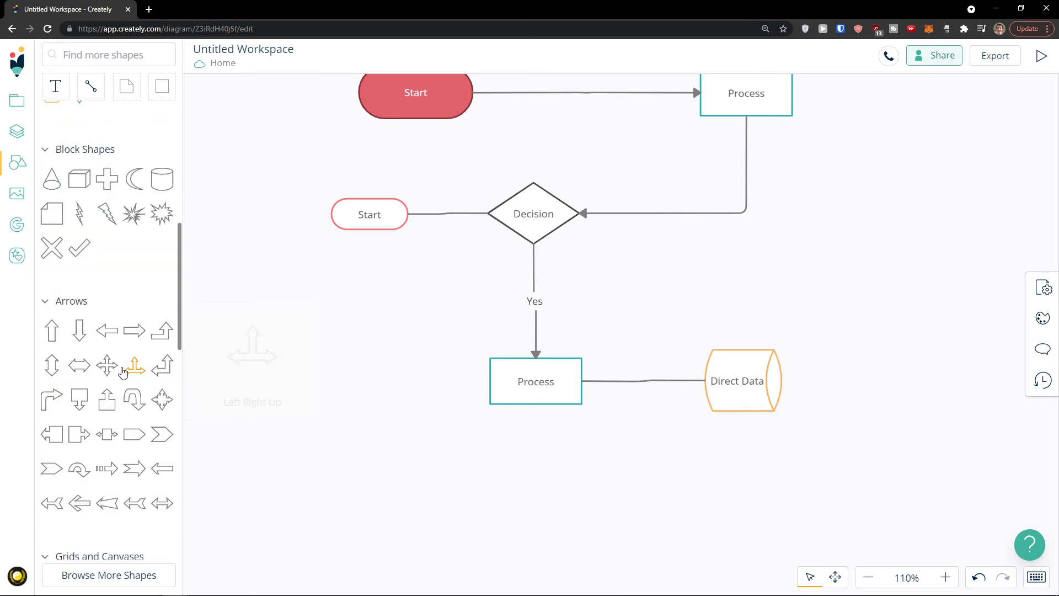
{"action": "scroll", "coordinate": [122, 371], "scroll_direction": "down", "scroll_amount": 1}
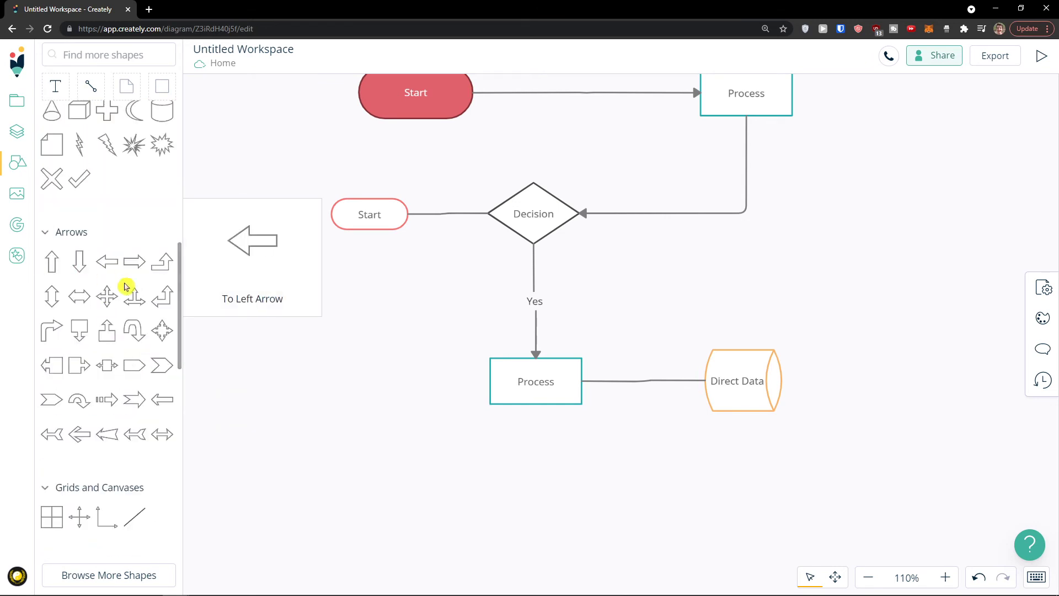
{"action": "left_click_drag", "start_coordinate": [84, 270], "coordinate": [534, 386]}
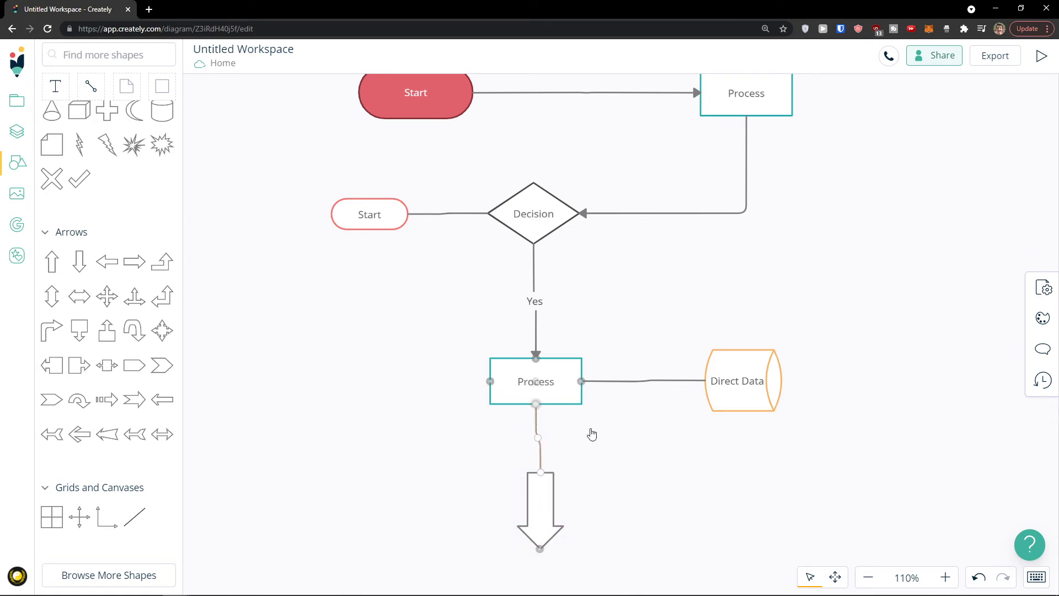
Try out the X and Y axis shape from Grids and Canvases on the workspace and delete it.
{"action": "scroll", "coordinate": [59, 337], "scroll_direction": "down", "scroll_amount": 4}
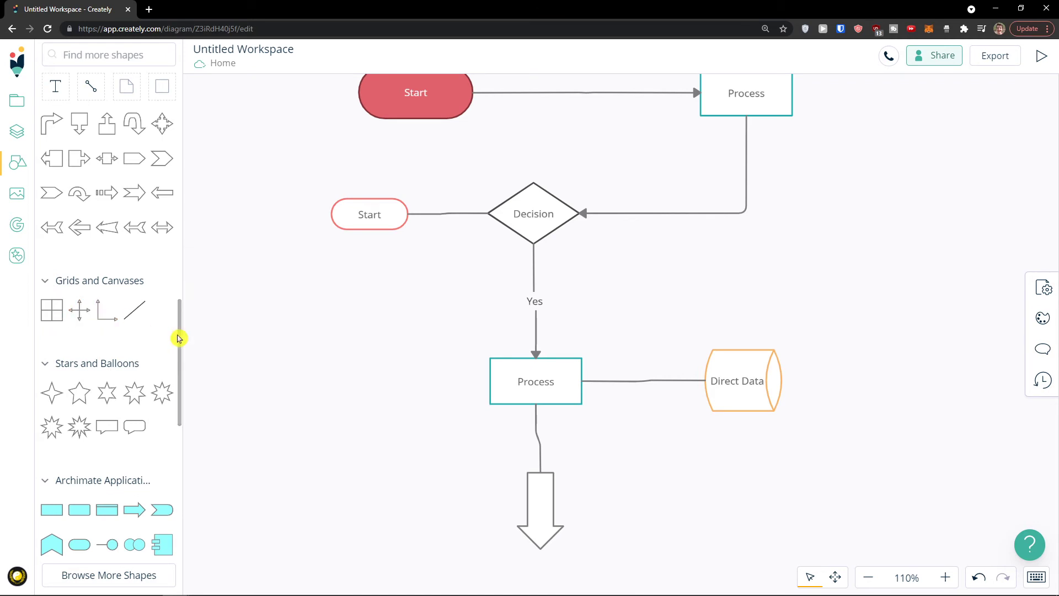
{"action": "left_click_drag", "start_coordinate": [104, 312], "coordinate": [298, 417]}
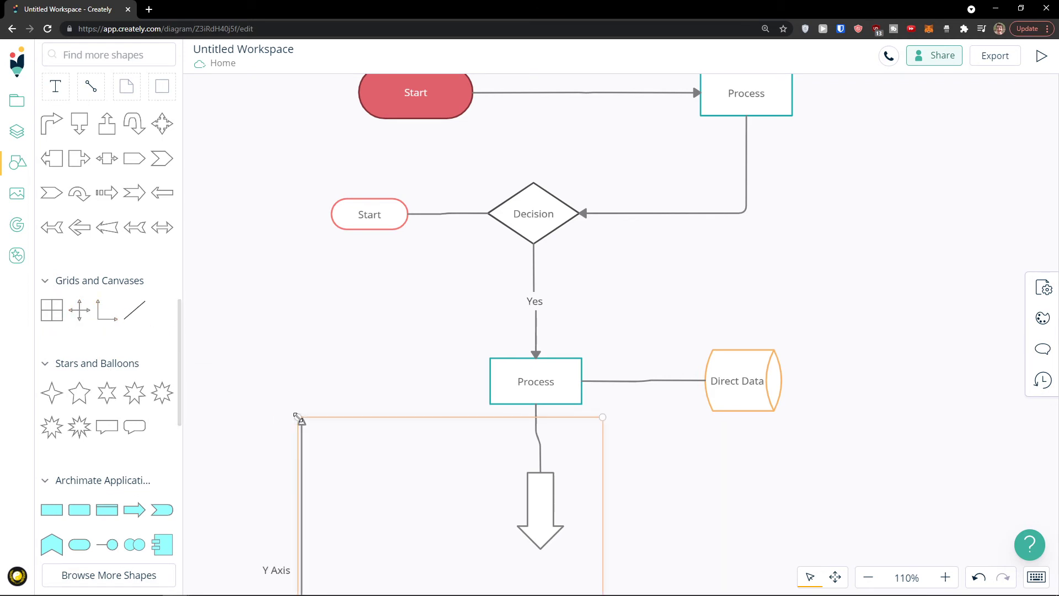
{"action": "left_click_drag", "start_coordinate": [355, 462], "coordinate": [234, 280]}
{"action": "key", "text": "Delete"}
Enable the AWS Analytics and AWS Compute libraries from the AWS shape category.
{"action": "scroll", "coordinate": [117, 354], "scroll_direction": "down", "scroll_amount": 9}
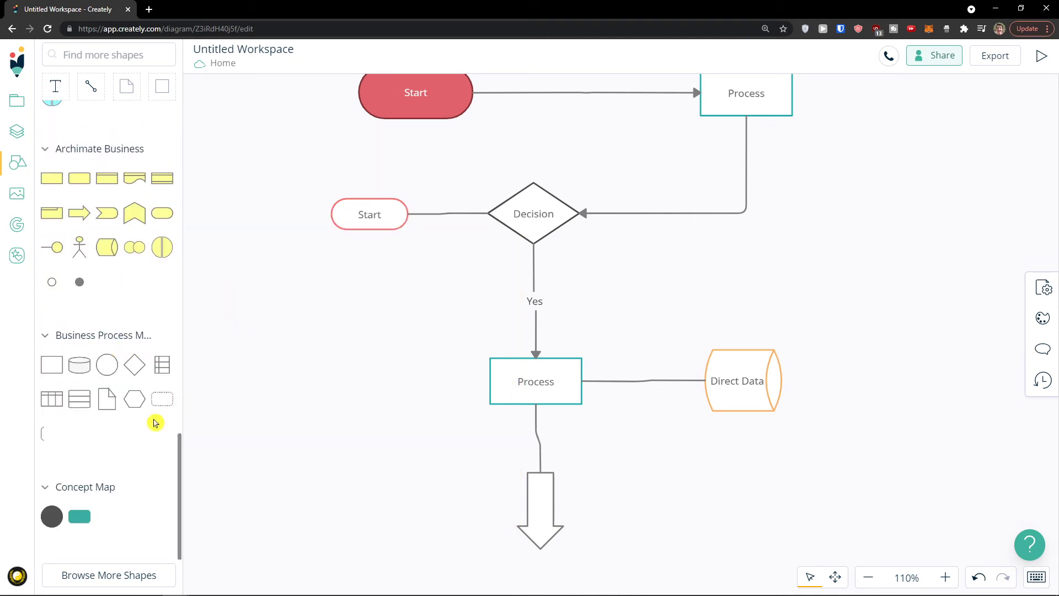
{"action": "left_click", "coordinate": [122, 584]}
{"action": "scroll", "coordinate": [445, 407], "scroll_direction": "down", "scroll_amount": 3}
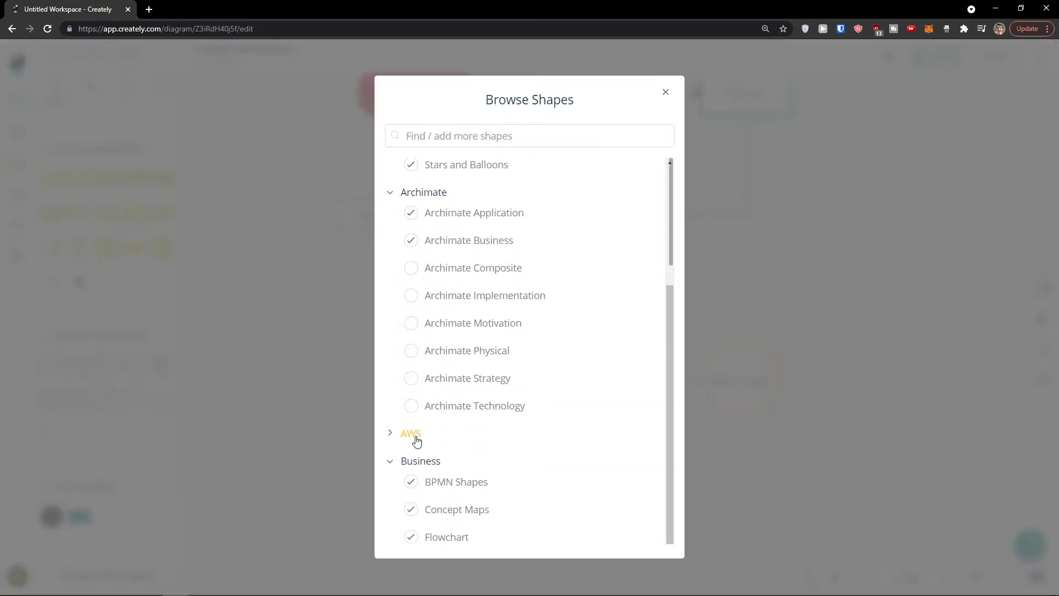
{"action": "left_click", "coordinate": [393, 435]}
{"action": "scroll", "coordinate": [425, 380], "scroll_direction": "down", "scroll_amount": 2}
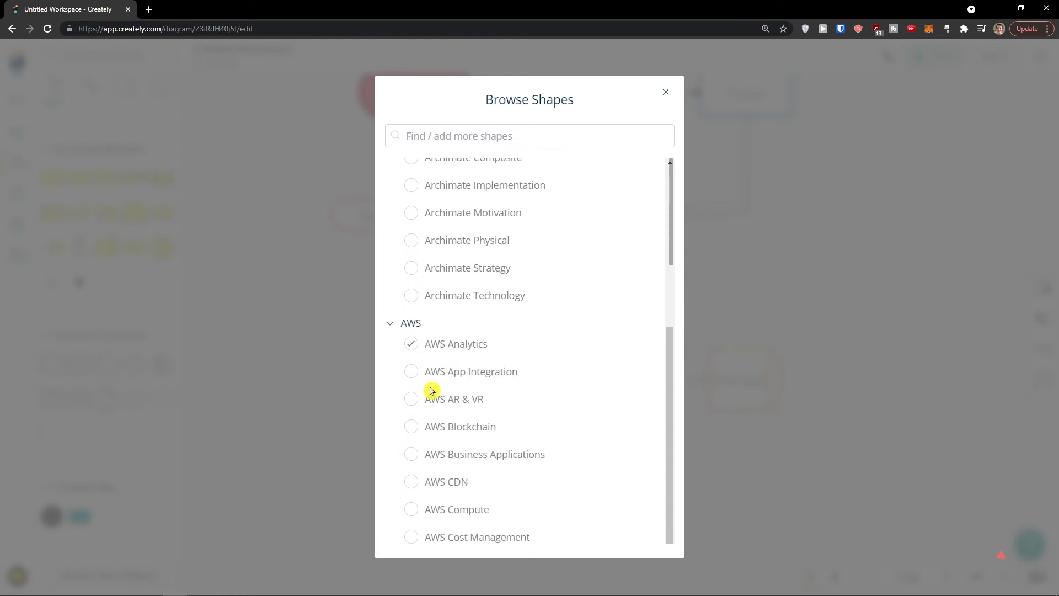
{"action": "scroll", "coordinate": [431, 390], "scroll_direction": "down", "scroll_amount": 2}
{"action": "left_click", "coordinate": [418, 406]}
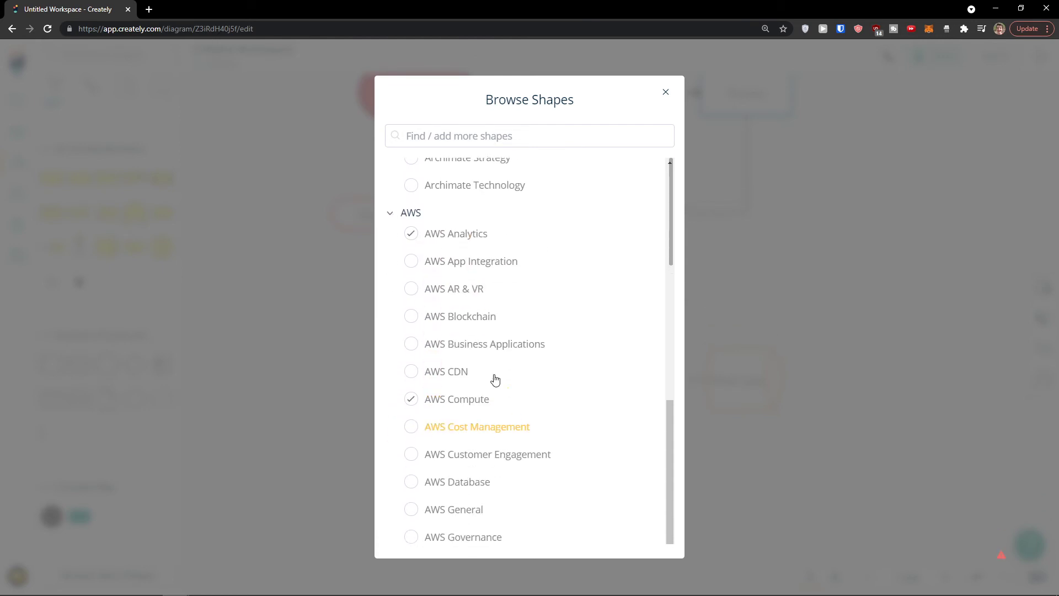
{"action": "left_click", "coordinate": [390, 214]}
{"action": "scroll", "coordinate": [505, 394], "scroll_direction": "up", "scroll_amount": 2}
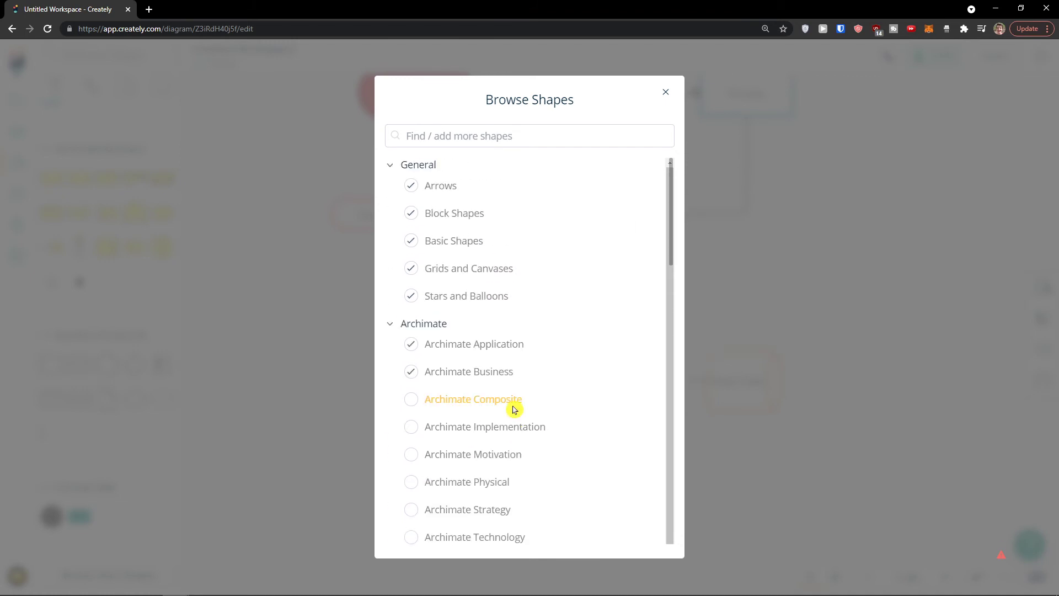
{"action": "left_click", "coordinate": [664, 92]}
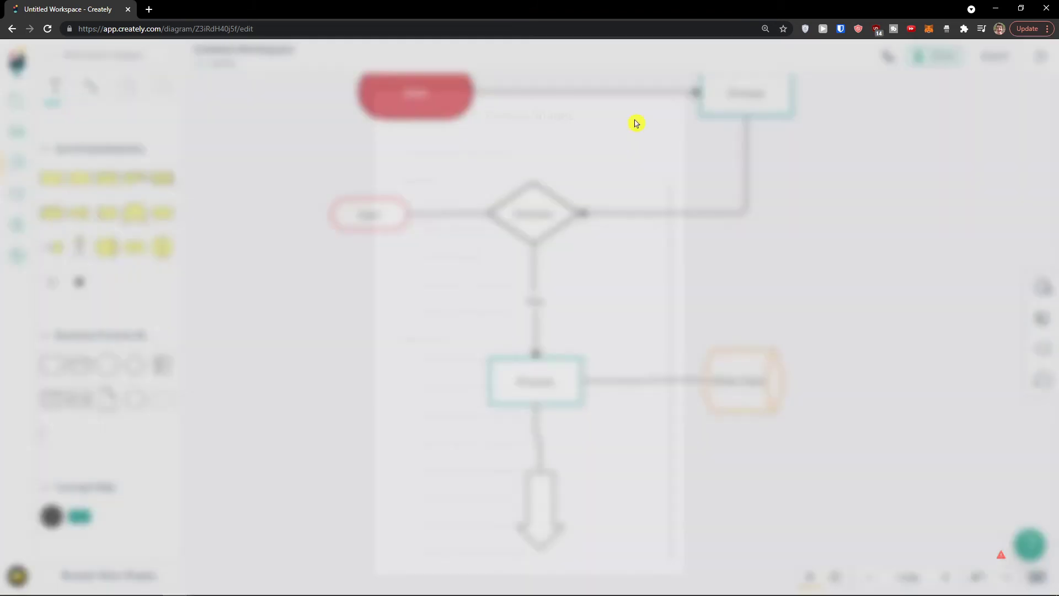
Look through the enabled shape libraries, from Simple Shapes and Flowchart to the newly added ones.
{"action": "scroll", "coordinate": [152, 406], "scroll_direction": "down", "scroll_amount": 6}
{"action": "scroll", "coordinate": [127, 450], "scroll_direction": "down", "scroll_amount": 1}
{"action": "scroll", "coordinate": [107, 464], "scroll_direction": "up", "scroll_amount": 15}
{"action": "scroll", "coordinate": [107, 465], "scroll_direction": "up", "scroll_amount": 6}
{"action": "scroll", "coordinate": [106, 452], "scroll_direction": "down", "scroll_amount": 4}
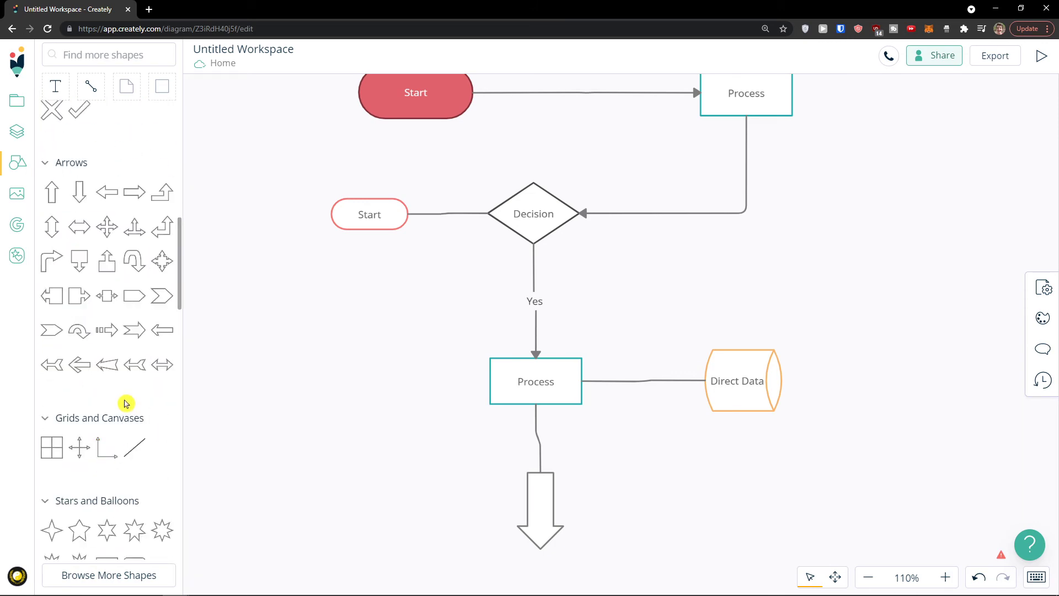
{"action": "scroll", "coordinate": [126, 403], "scroll_direction": "up", "scroll_amount": 8}
{"action": "scroll", "coordinate": [123, 396], "scroll_direction": "up", "scroll_amount": 2}
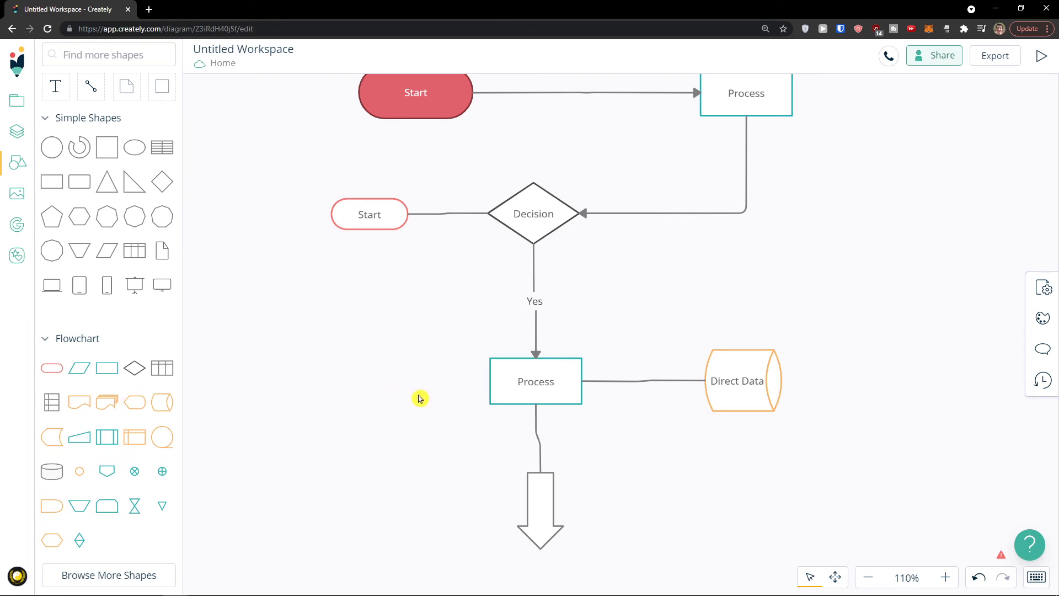
{"action": "right_click", "coordinate": [923, 461]}
{"action": "left_click", "coordinate": [866, 460]}
{"action": "left_click_drag", "start_coordinate": [888, 359], "coordinate": [717, 386]}
{"action": "left_click_drag", "start_coordinate": [603, 303], "coordinate": [668, 273]}
Insert the Infographic template into the workspace over the flowchart.
{"action": "left_click", "coordinate": [17, 131]}
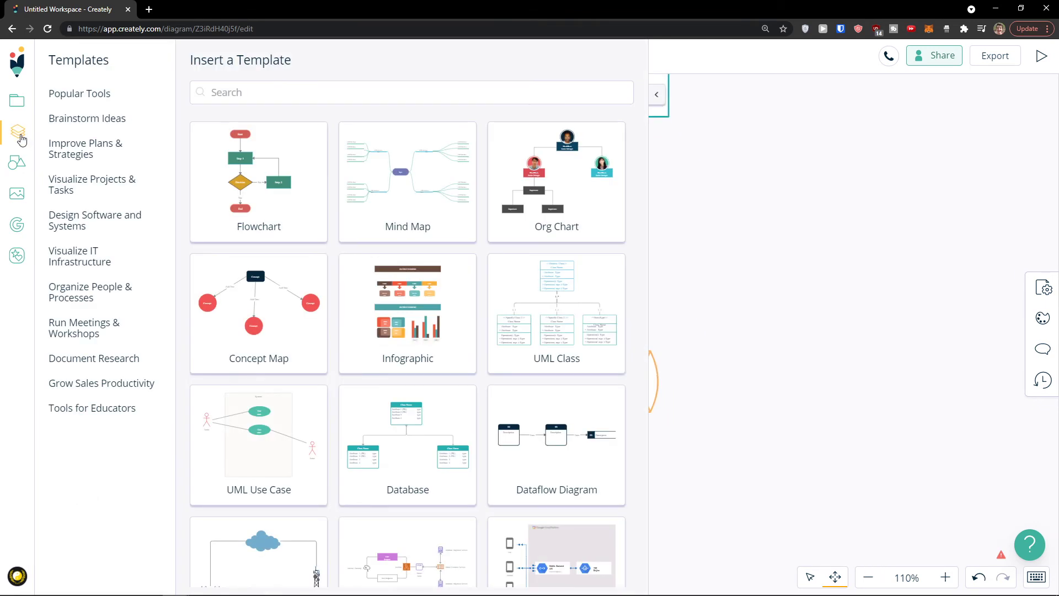
{"action": "scroll", "coordinate": [353, 283], "scroll_direction": "down", "scroll_amount": 3}
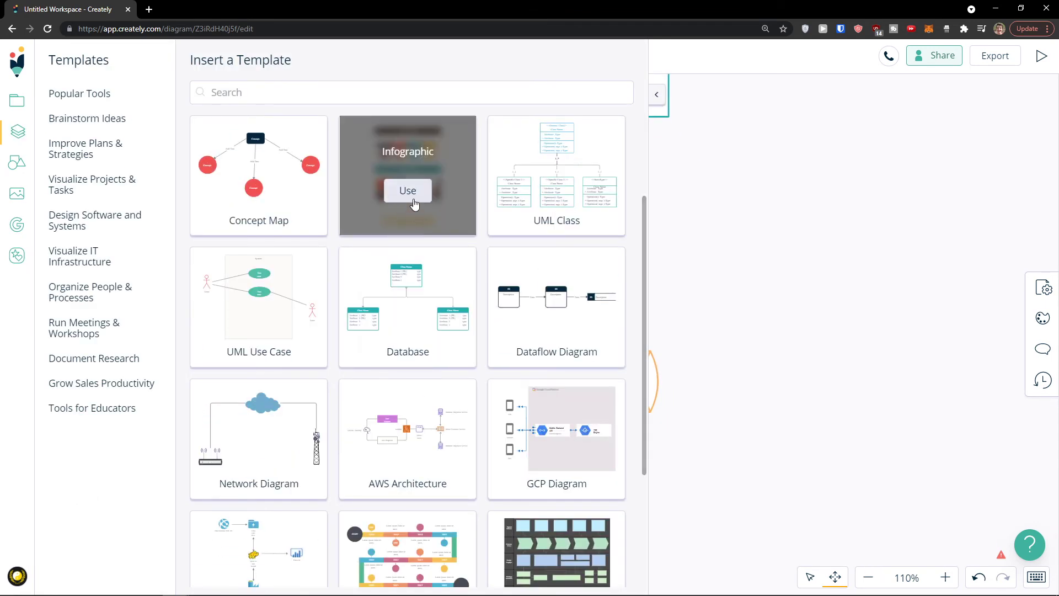
{"action": "left_click", "coordinate": [414, 202]}
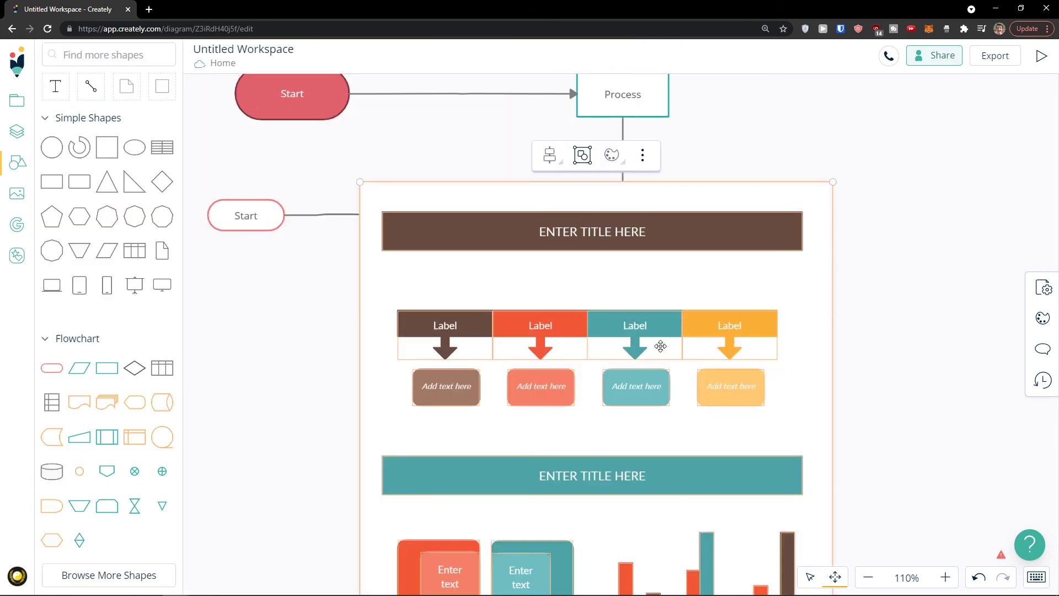
{"action": "scroll", "coordinate": [579, 257], "scroll_direction": "down", "scroll_amount": 3}
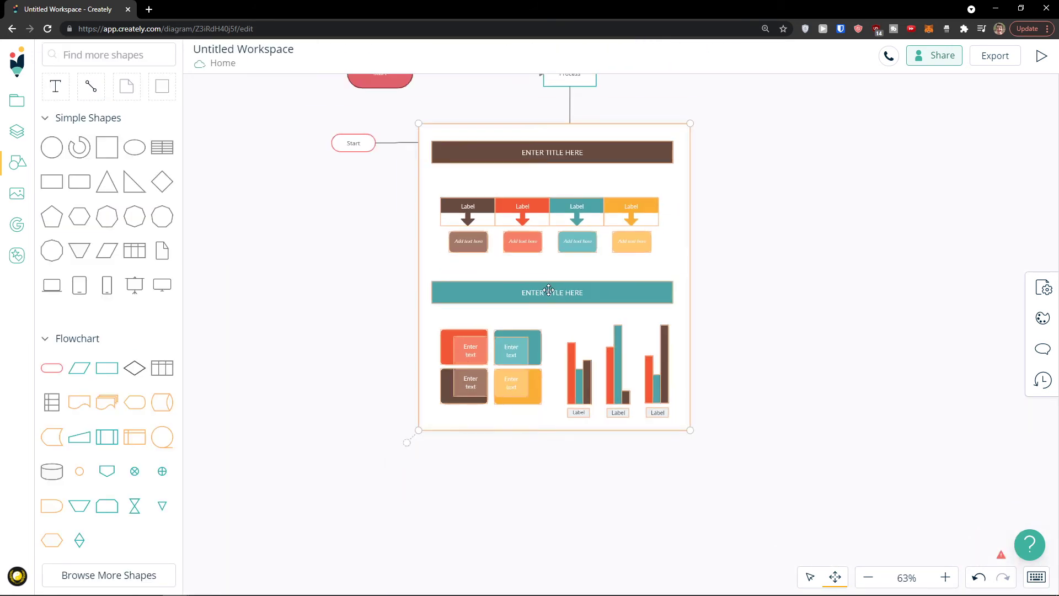